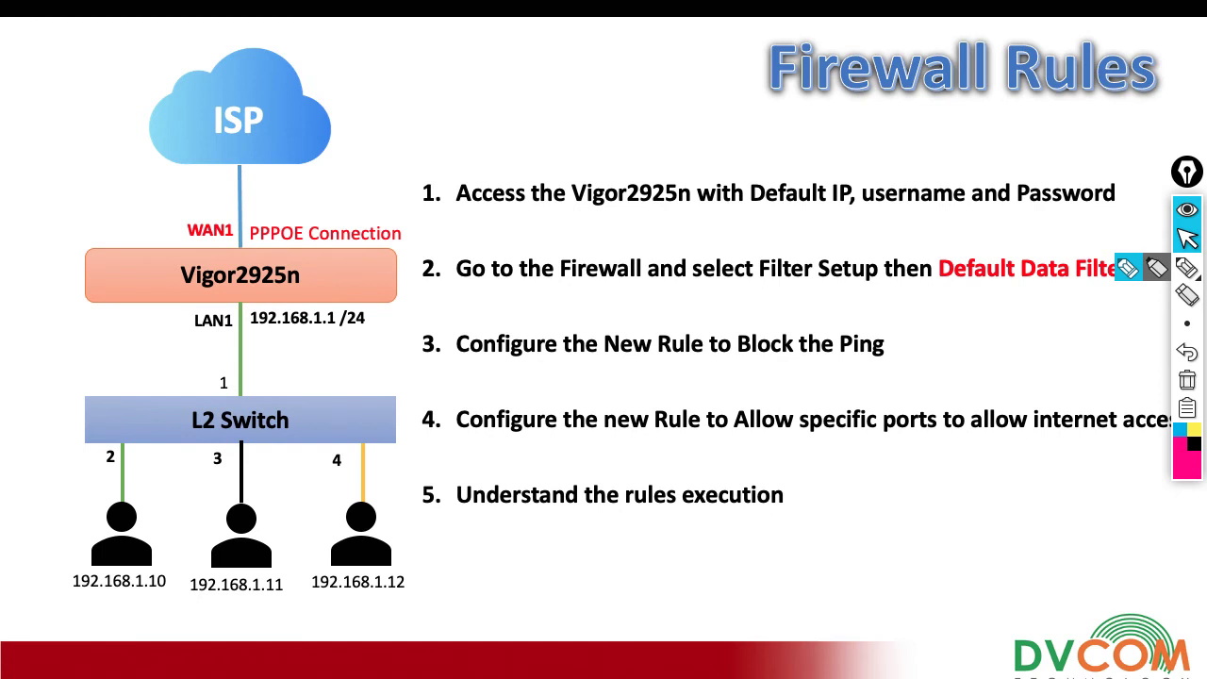
- Exit the slideshow to Normal view on slide 6, Firewall Rules
{"action": "key", "text": "Escape"}
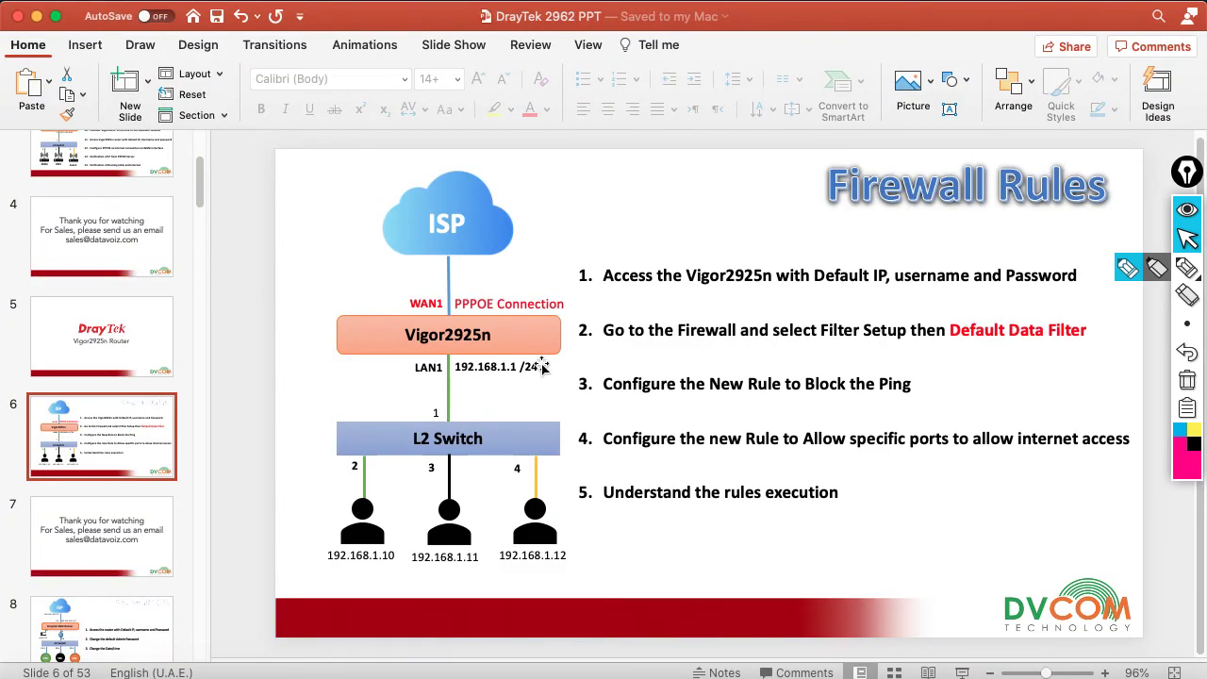
- Load the router's login page at 192.168.1.1 in Chrome
{"action": "left_click", "coordinate": [754, 666]}
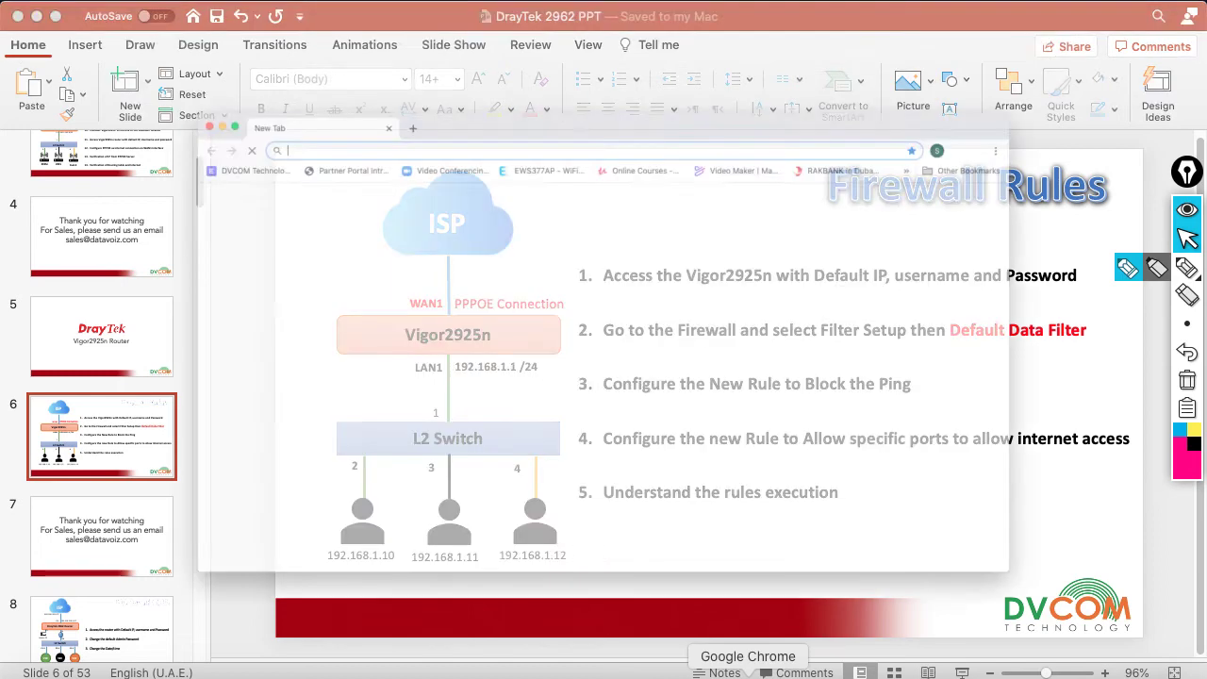
{"action": "left_click", "coordinate": [403, 61]}
{"action": "type", "text": "192"}
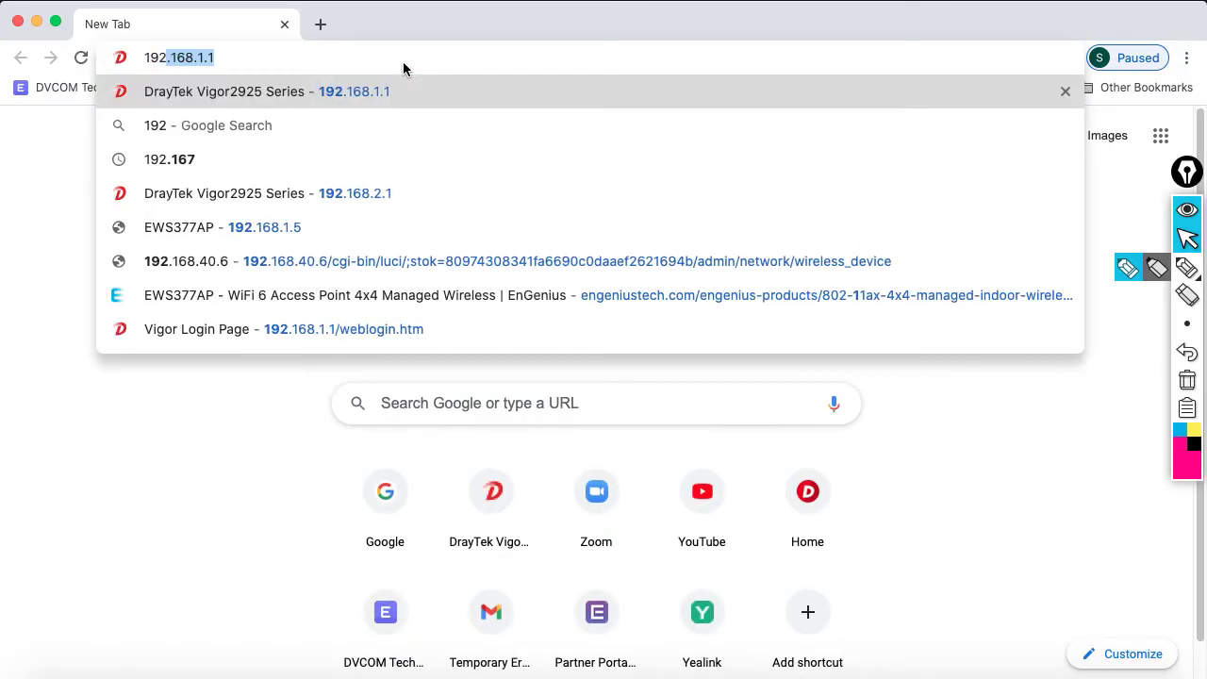
{"action": "type", "text": ".168.1.1"}
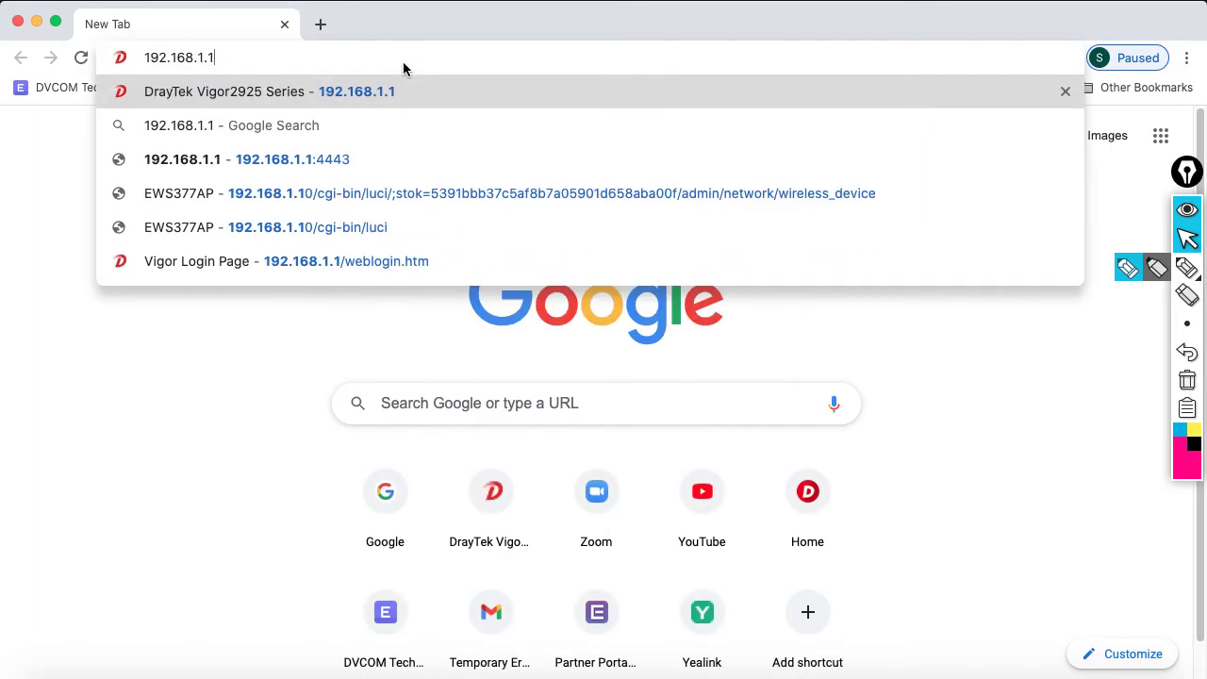
{"action": "key", "text": "Return"}
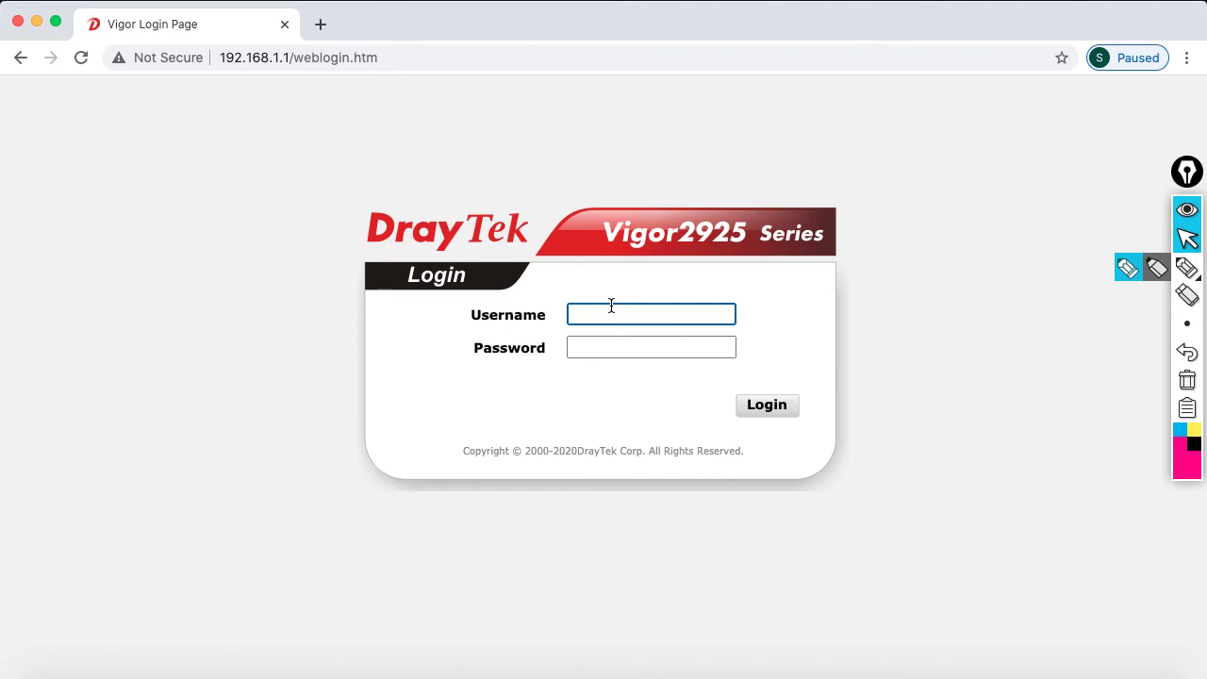
- Log in with the admin username and password, dismiss the warning, and return to PowerPoint
{"action": "key", "text": "Tab"}
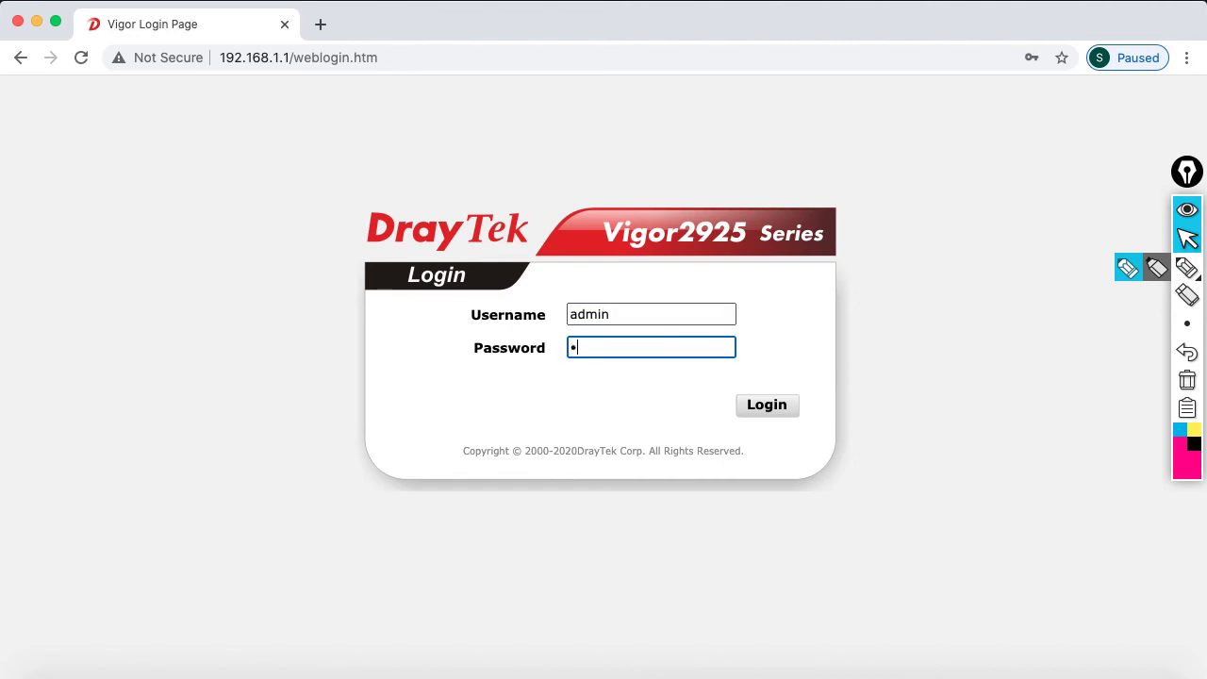
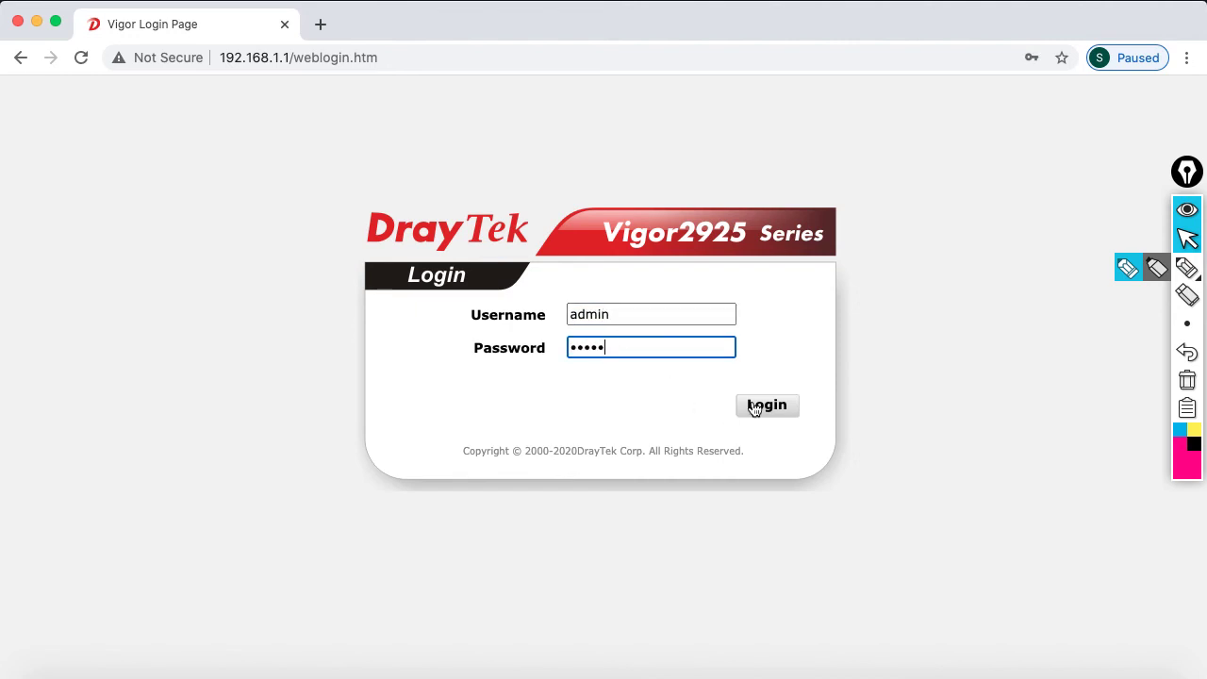
{"action": "left_click", "coordinate": [752, 408]}
{"action": "left_click", "coordinate": [760, 192]}
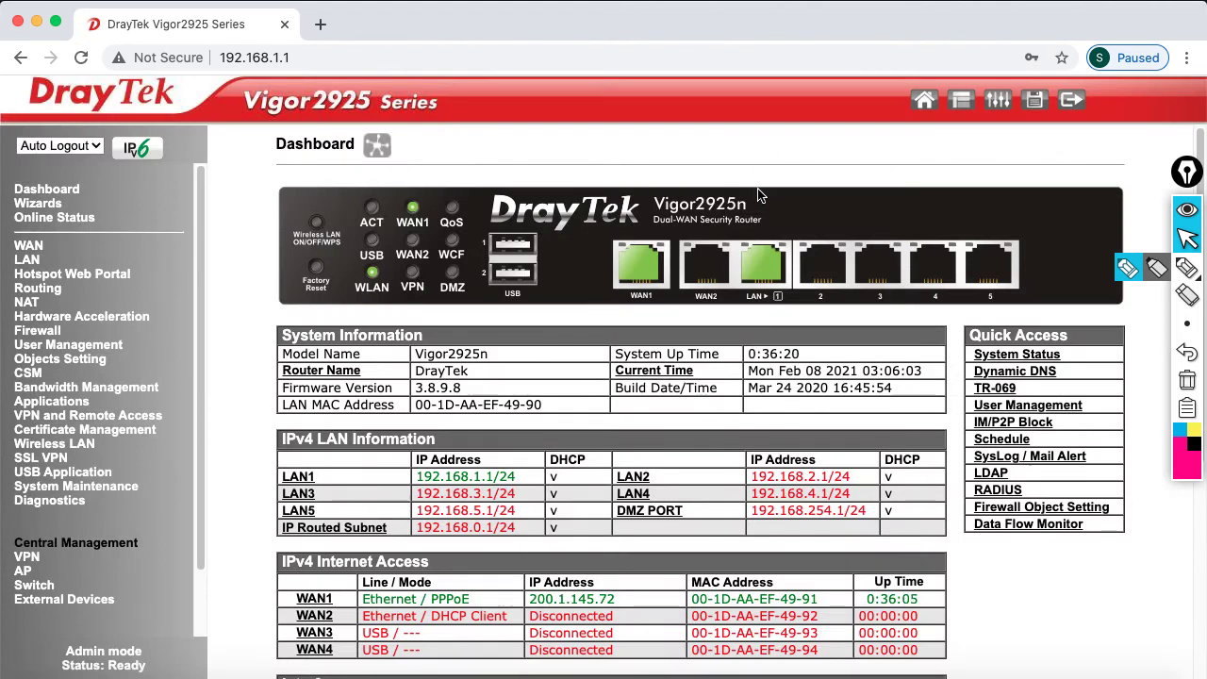
{"action": "key", "text": "super+Tab"}
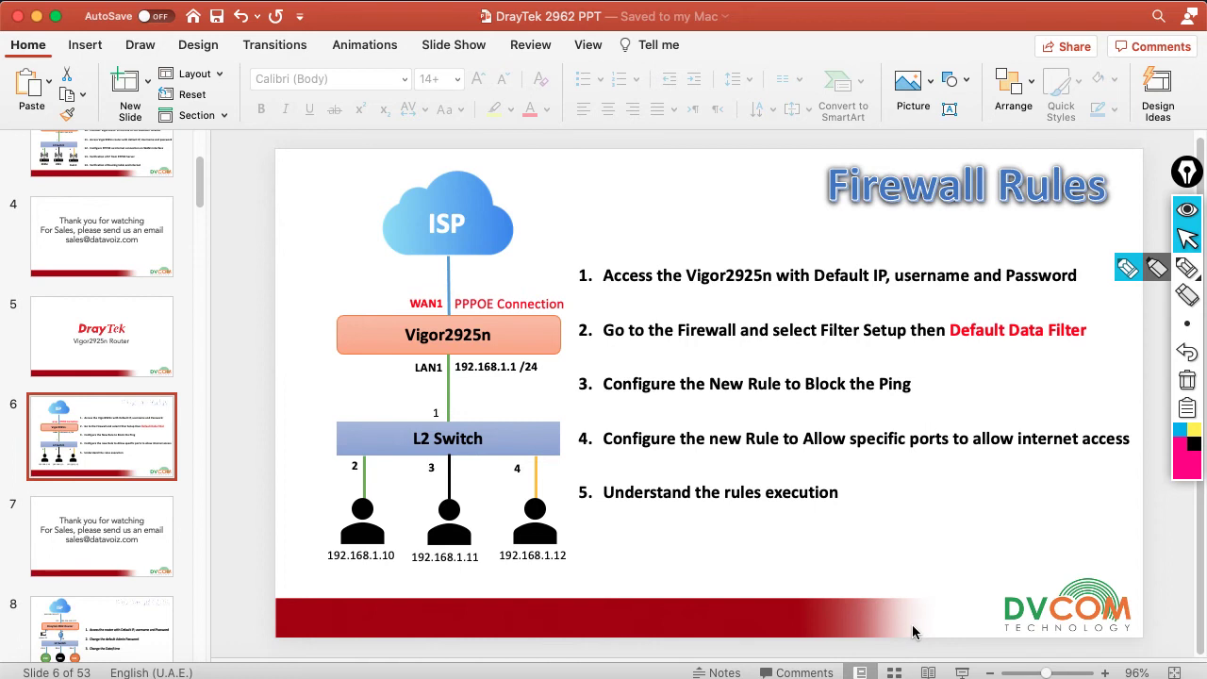
- Ping 4.2.2.2 in Terminal, confirm 0% packet loss, and minimize the window
{"action": "left_click", "coordinate": [962, 668]}
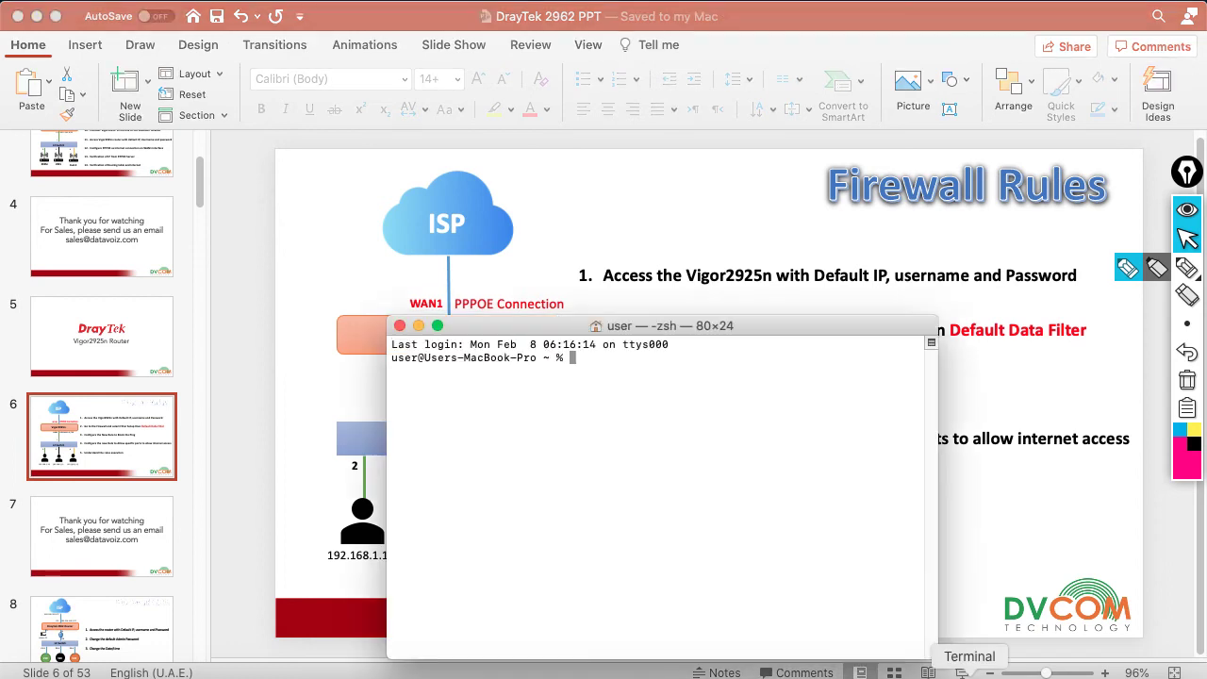
{"action": "type", "text": "ping 4.2.2."}
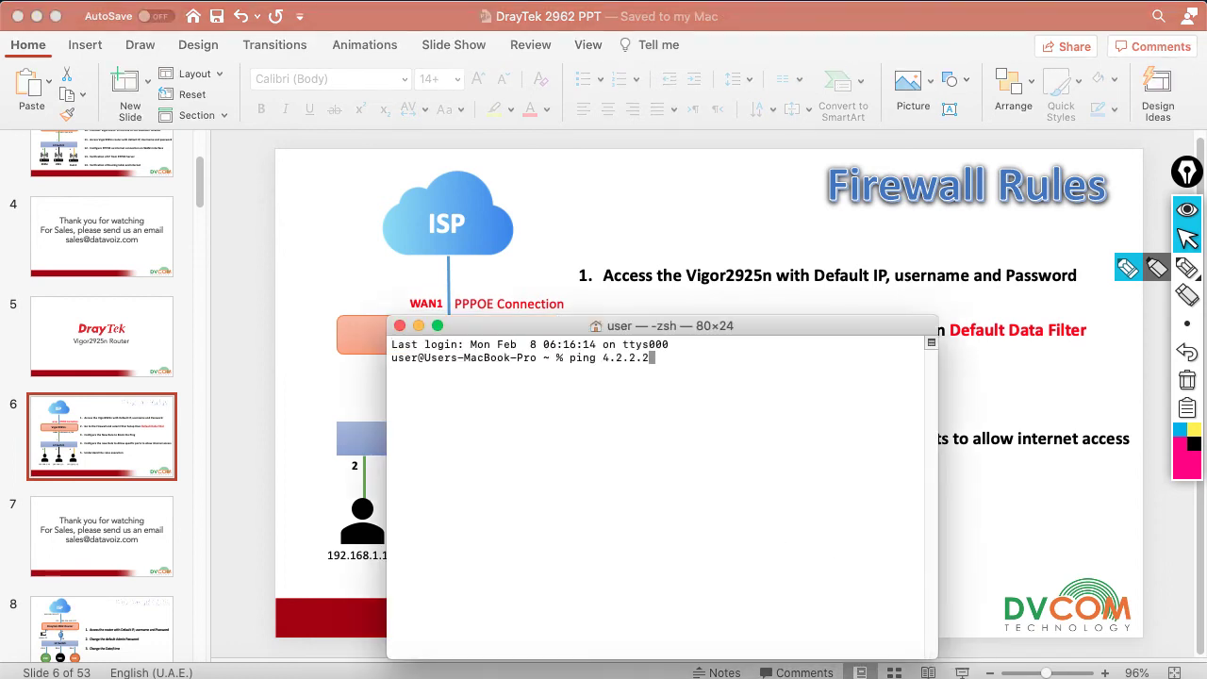
{"action": "type", "text": "2"}
{"action": "key", "text": "Return"}
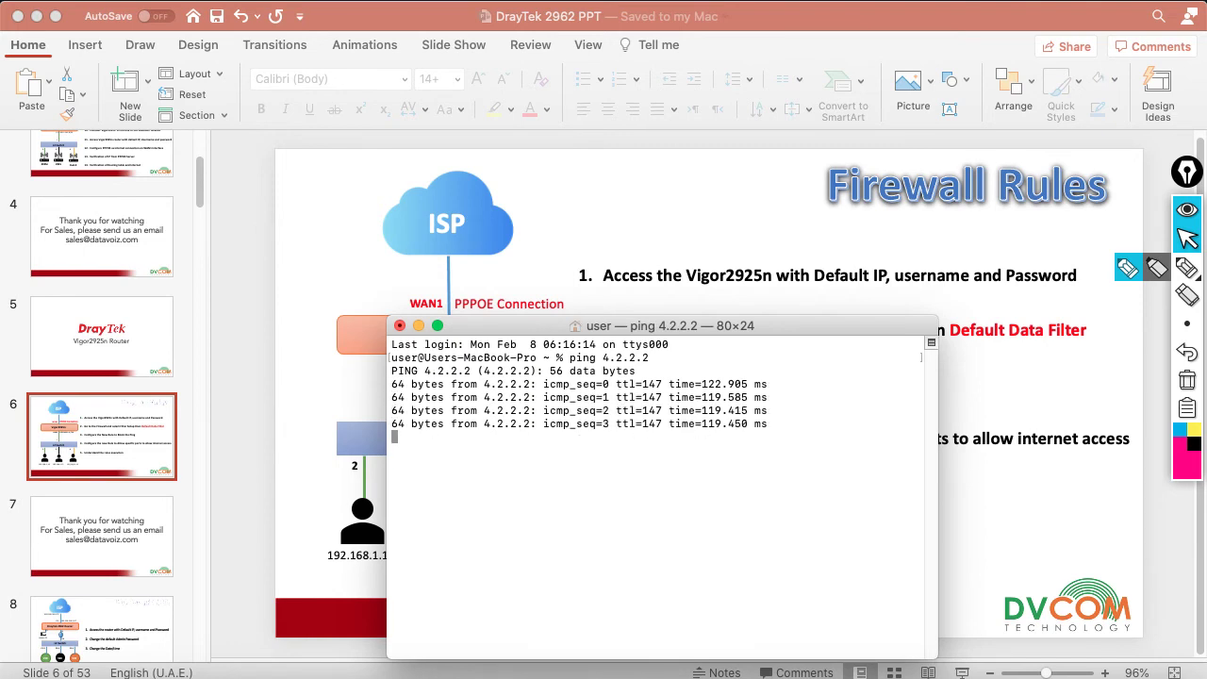
{"action": "key", "text": "ctrl+c"}
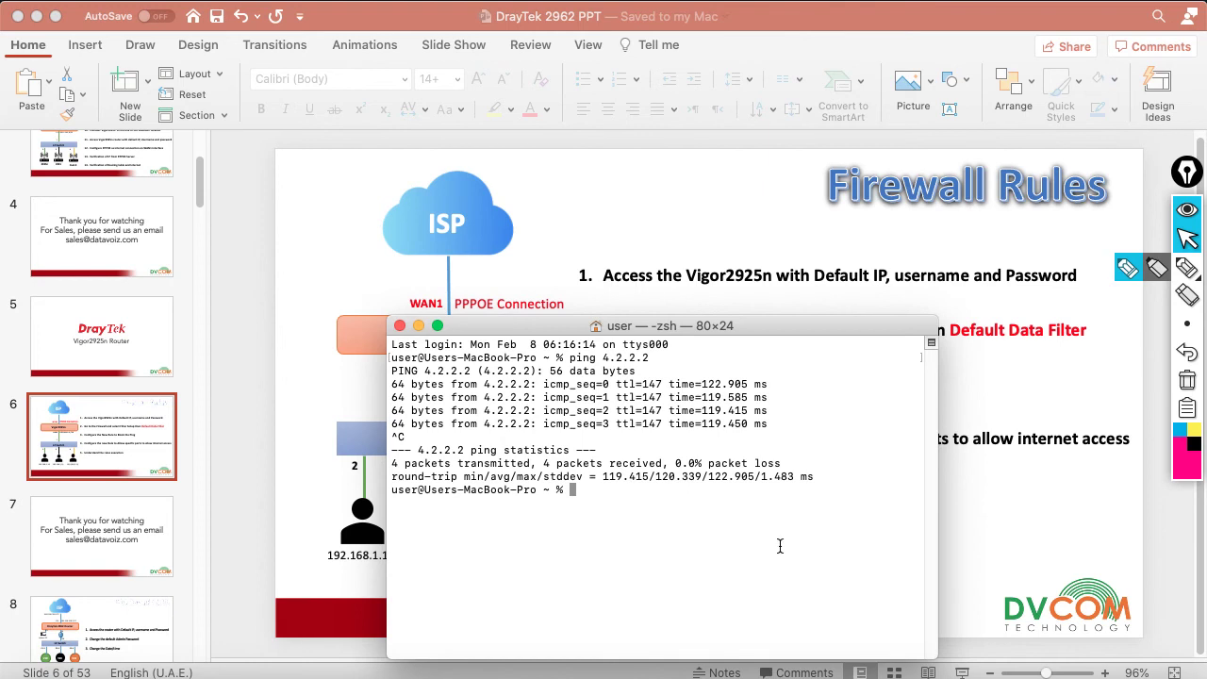
{"action": "left_click", "coordinate": [419, 326]}
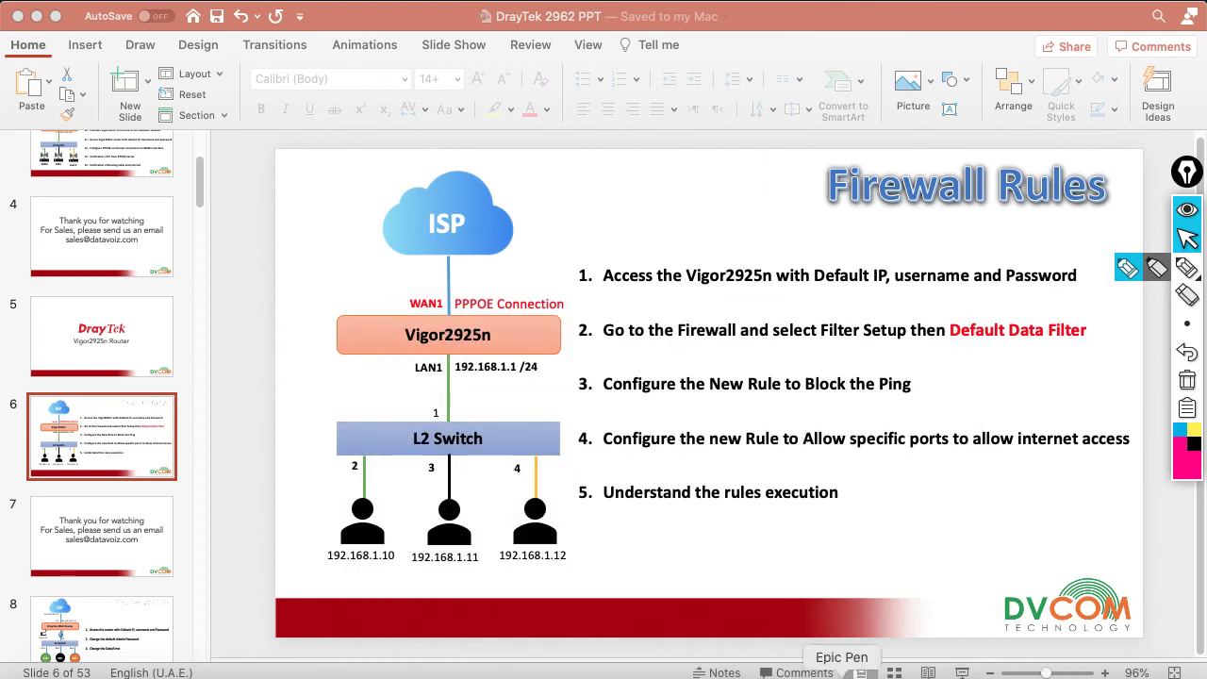
- Open Firewall > Filter Setup and edit set 2, Default Data Filter, to view its rules
{"action": "left_click", "coordinate": [733, 671]}
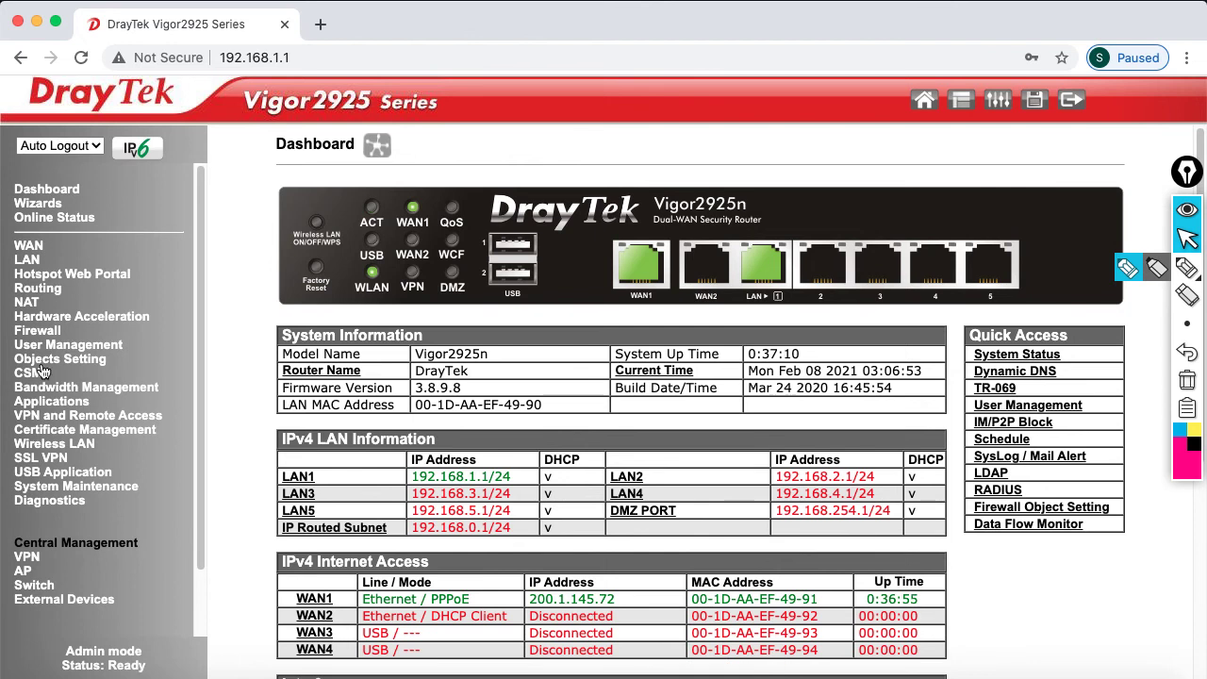
{"action": "left_click", "coordinate": [42, 332]}
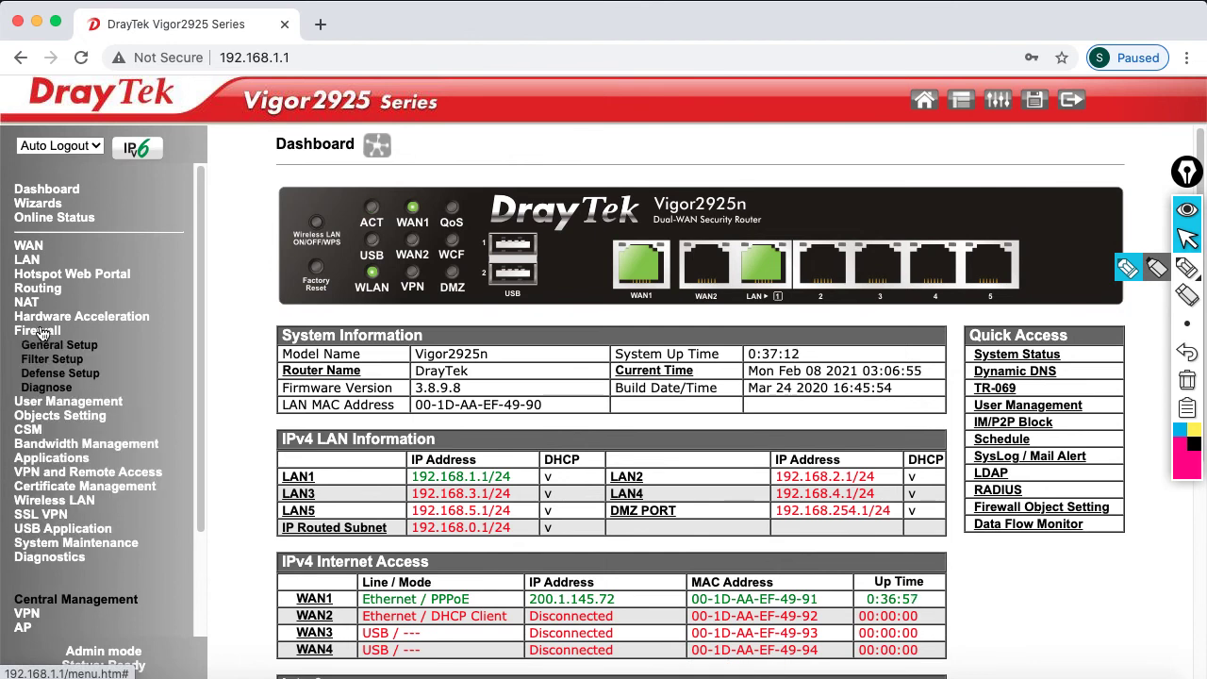
{"action": "left_click", "coordinate": [52, 359]}
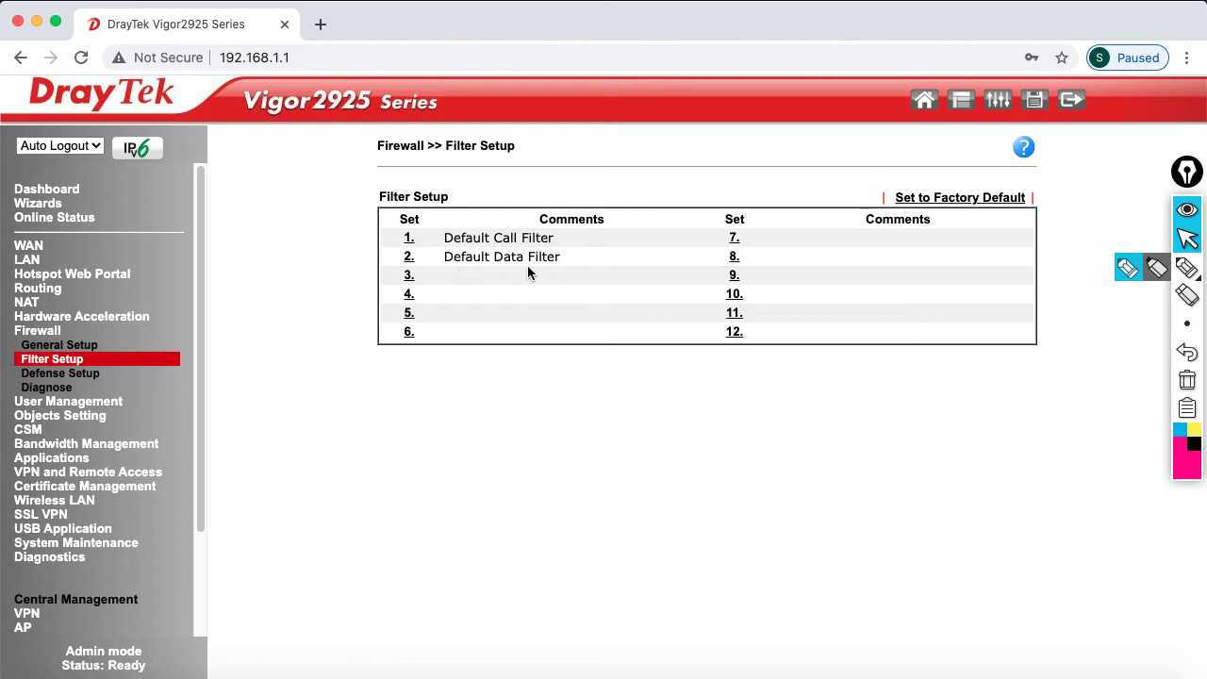
{"action": "left_click_drag", "start_coordinate": [443, 257], "coordinate": [560, 262]}
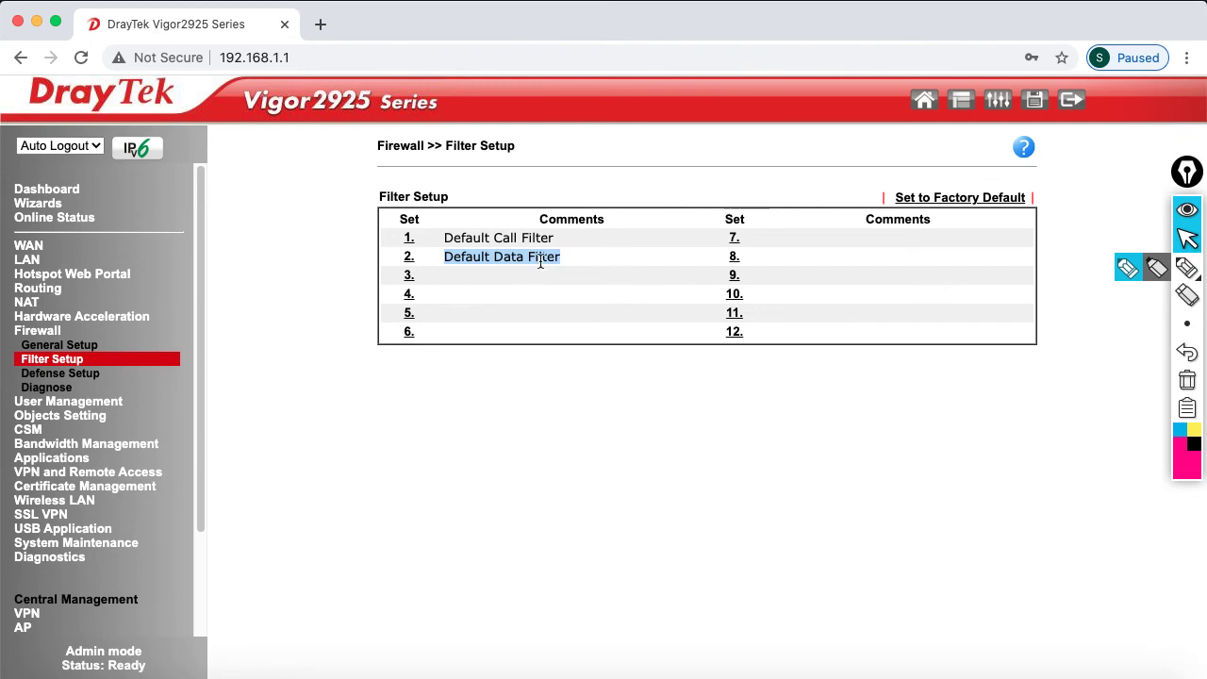
{"action": "left_click", "coordinate": [410, 258]}
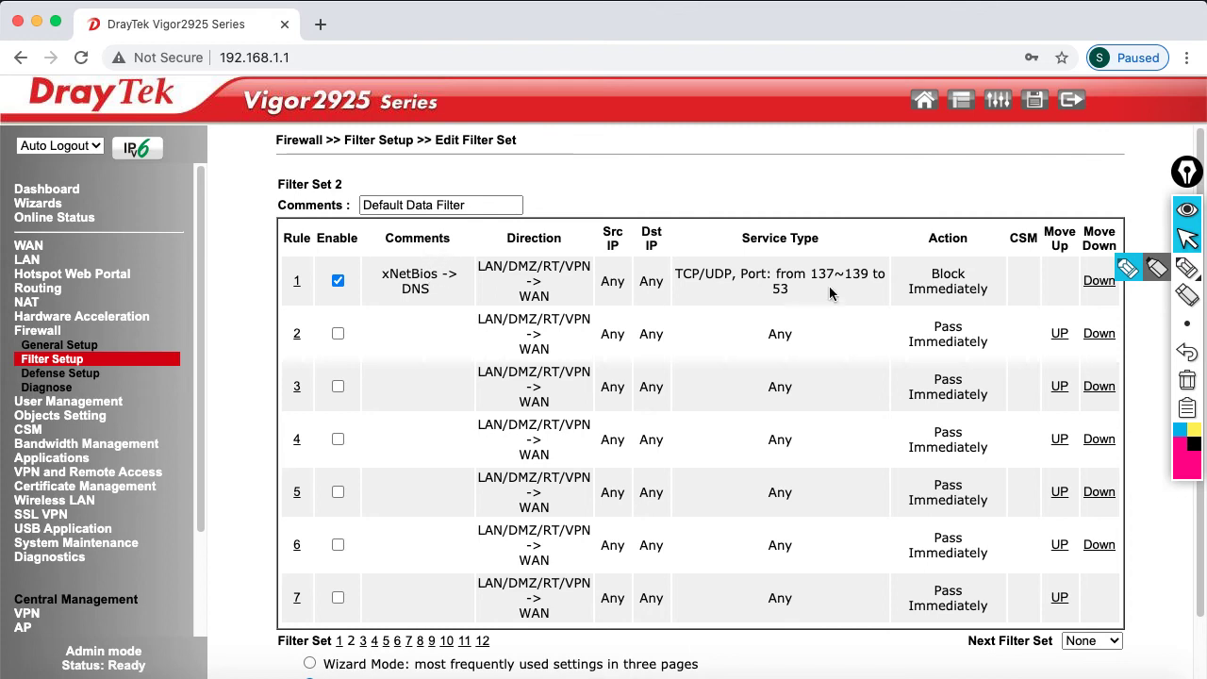
{"action": "left_click_drag", "start_coordinate": [929, 275], "coordinate": [989, 291]}
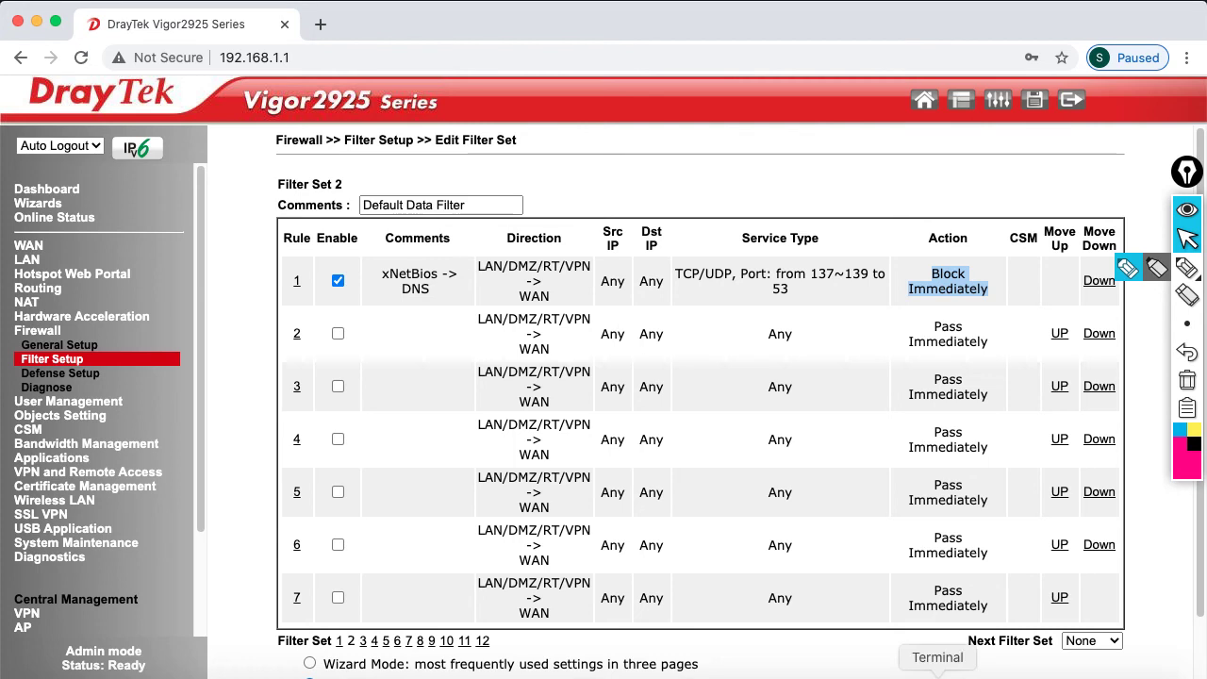
- Rerun ping 4.2.2.2 in Terminal and stop it to read the statistics
{"action": "left_click", "coordinate": [937, 674]}
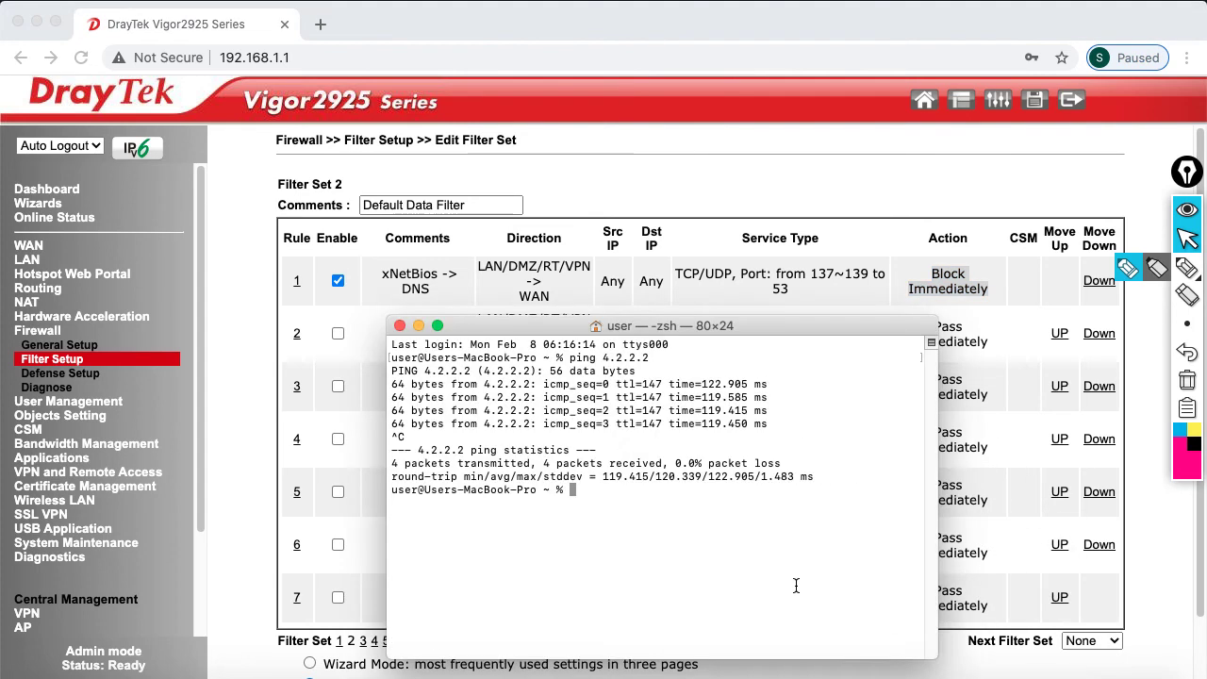
{"action": "key", "text": "Up"}
{"action": "key", "text": "Return"}
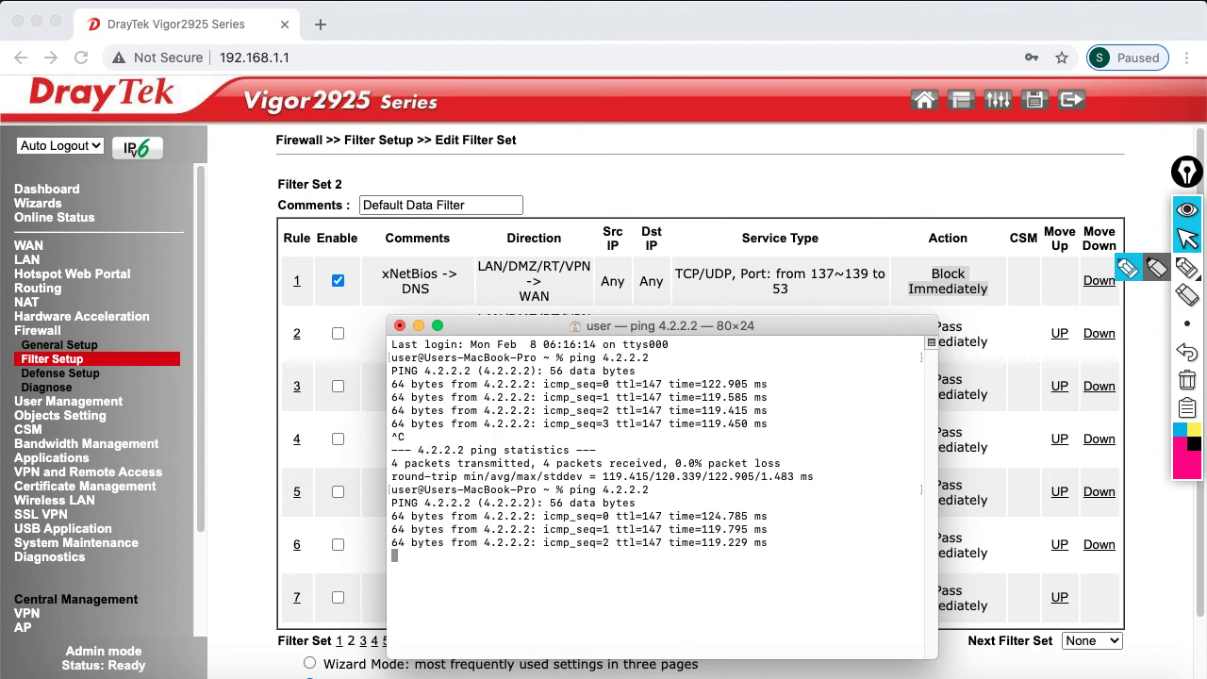
{"action": "key", "text": "ctrl+c"}
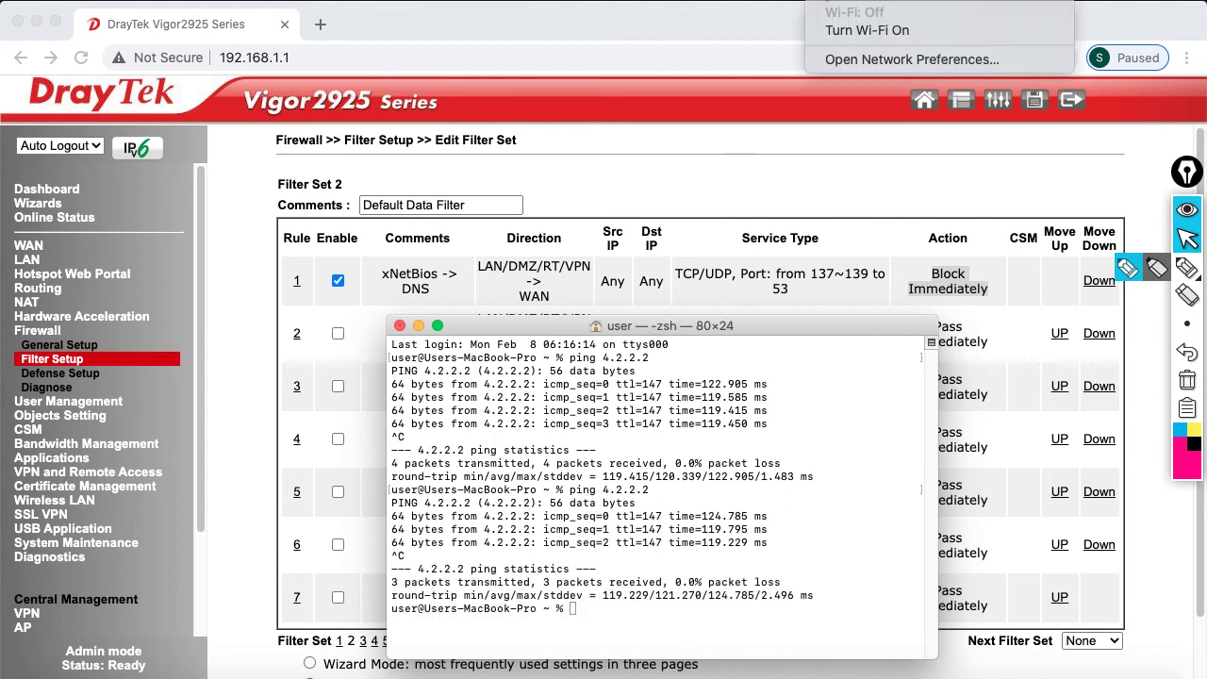
- Check Ethernet shows IP 192.168.1.10 and router 192.168.1.1, then close Network preferences
{"action": "left_click", "coordinate": [858, 60]}
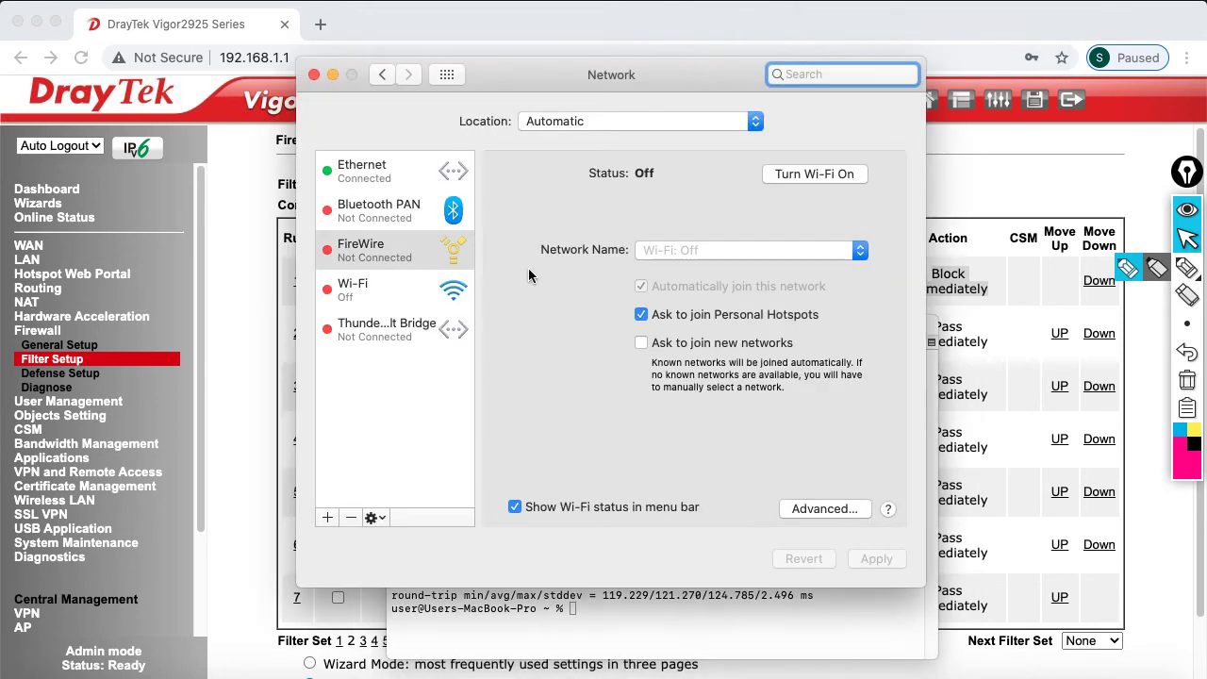
{"action": "left_click", "coordinate": [366, 186]}
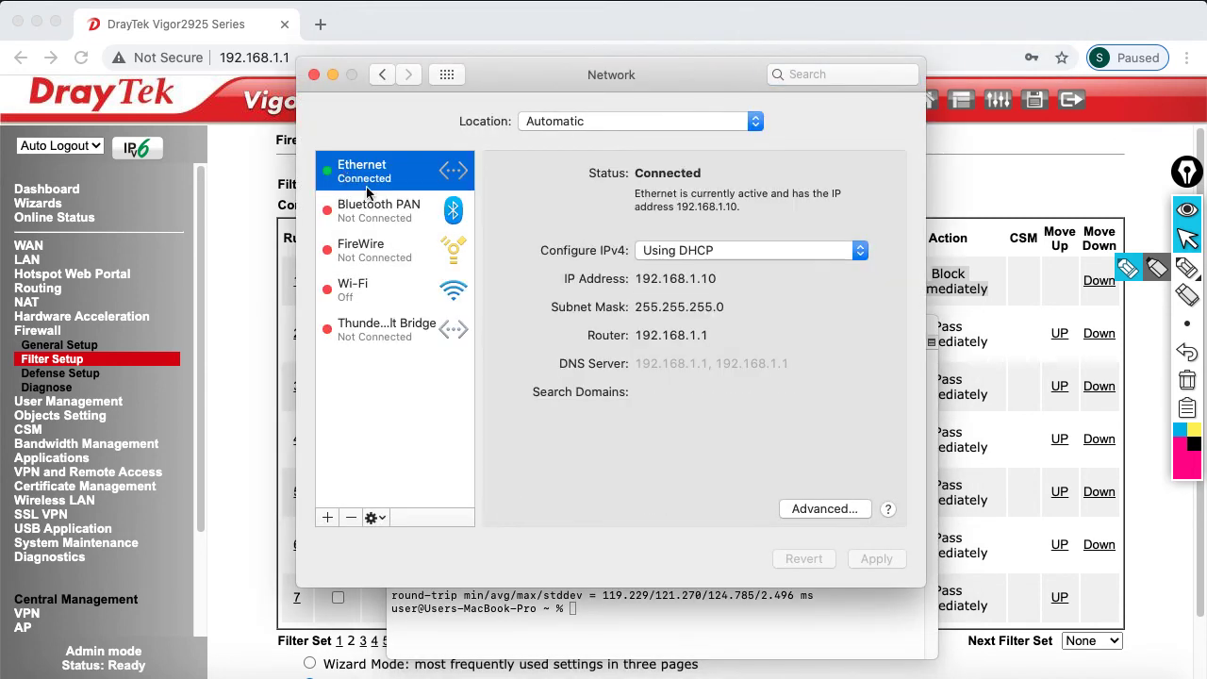
{"action": "left_click", "coordinate": [645, 283]}
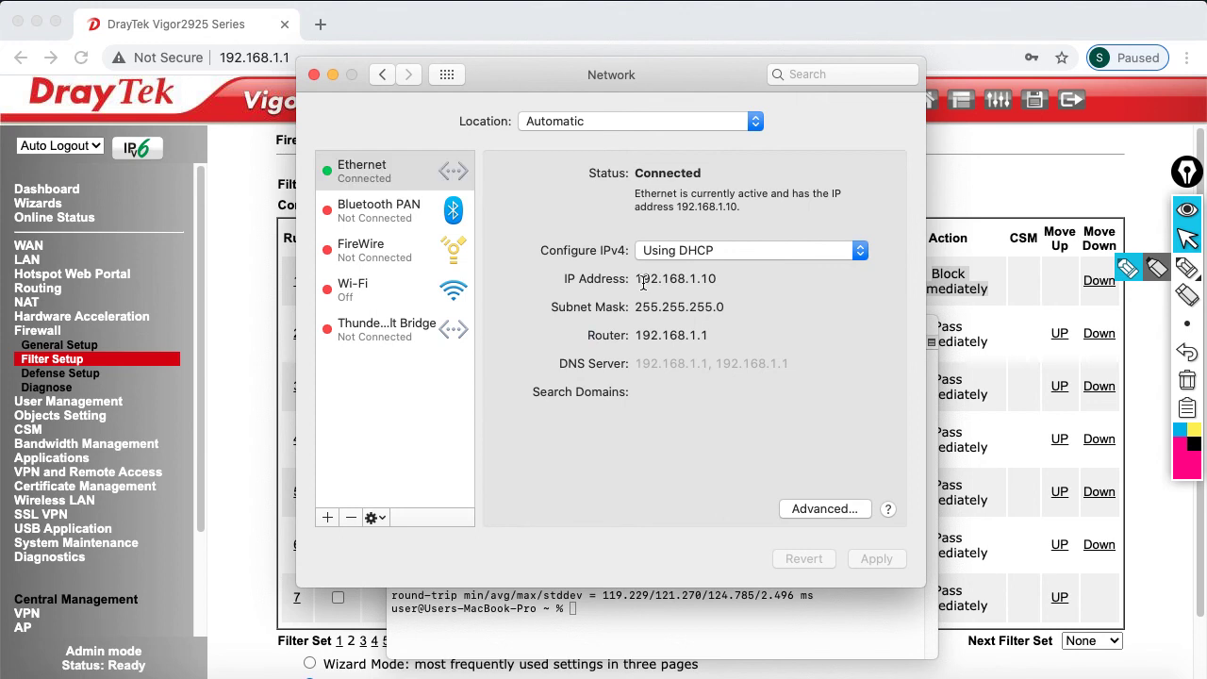
{"action": "left_click_drag", "start_coordinate": [644, 283], "coordinate": [731, 280]}
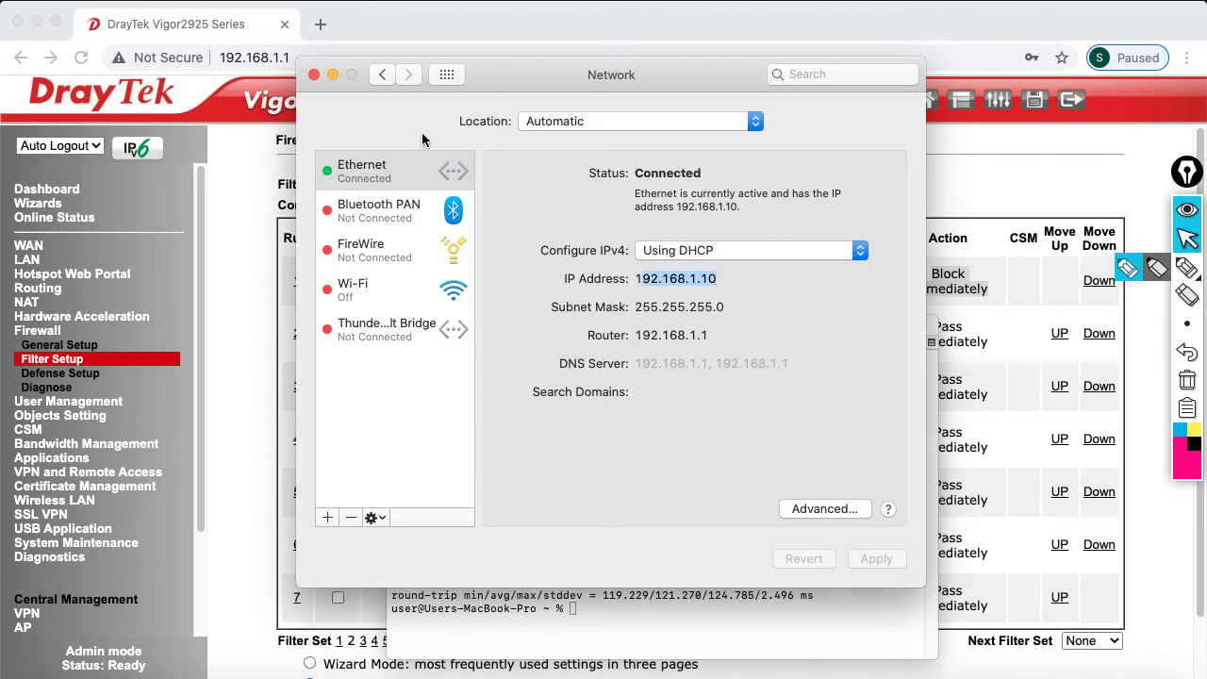
{"action": "left_click", "coordinate": [691, 336]}
{"action": "left_click_drag", "start_coordinate": [691, 337], "coordinate": [734, 337]}
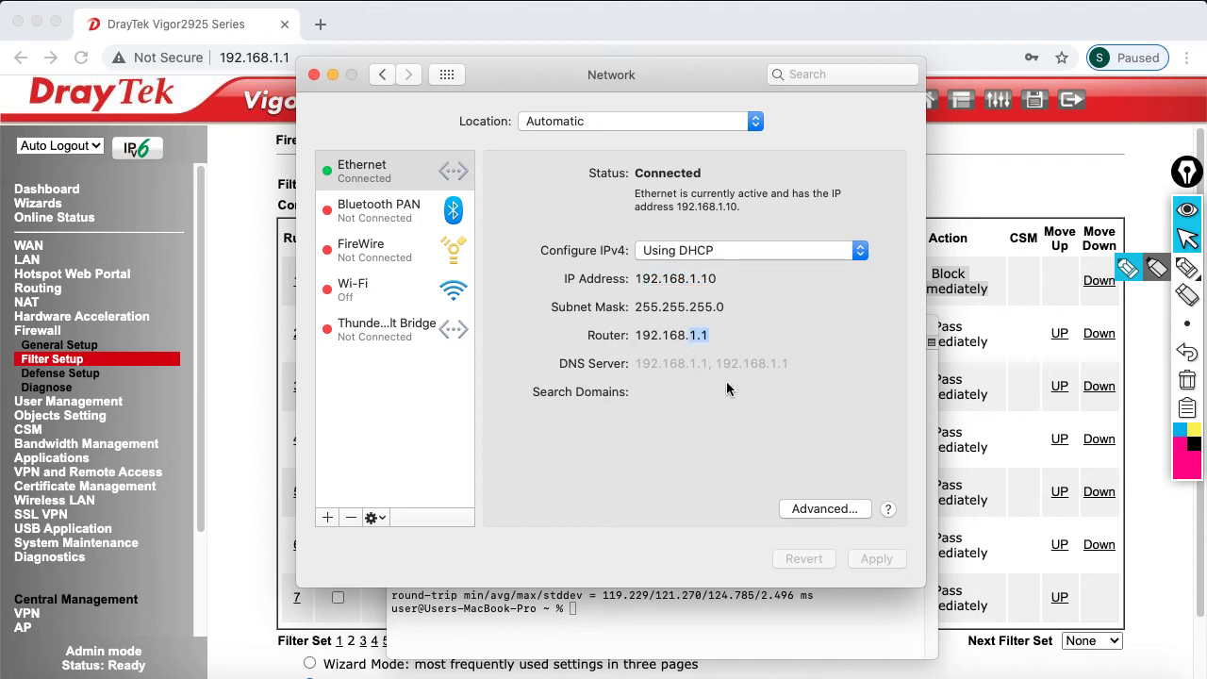
{"action": "left_click", "coordinate": [315, 75]}
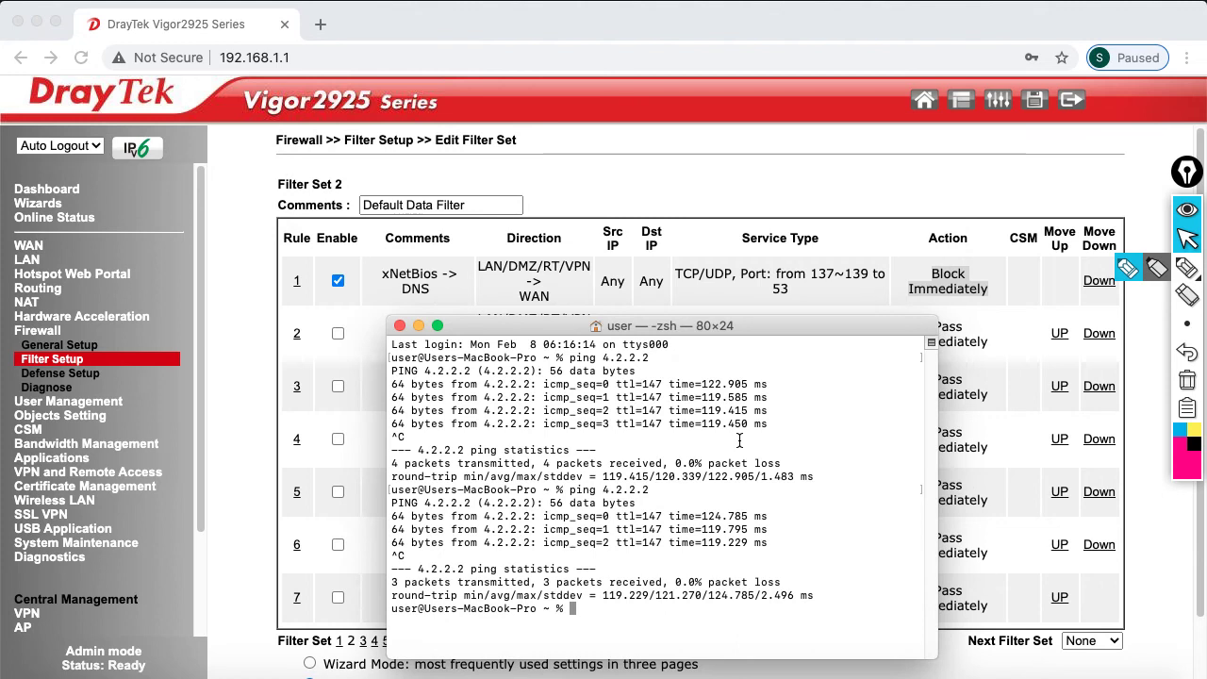
- Rerun ping 4.2.2.2 in Terminal, then return to the router's Filter Set 2 table
{"action": "left_click_drag", "start_coordinate": [700, 330], "coordinate": [728, 263]}
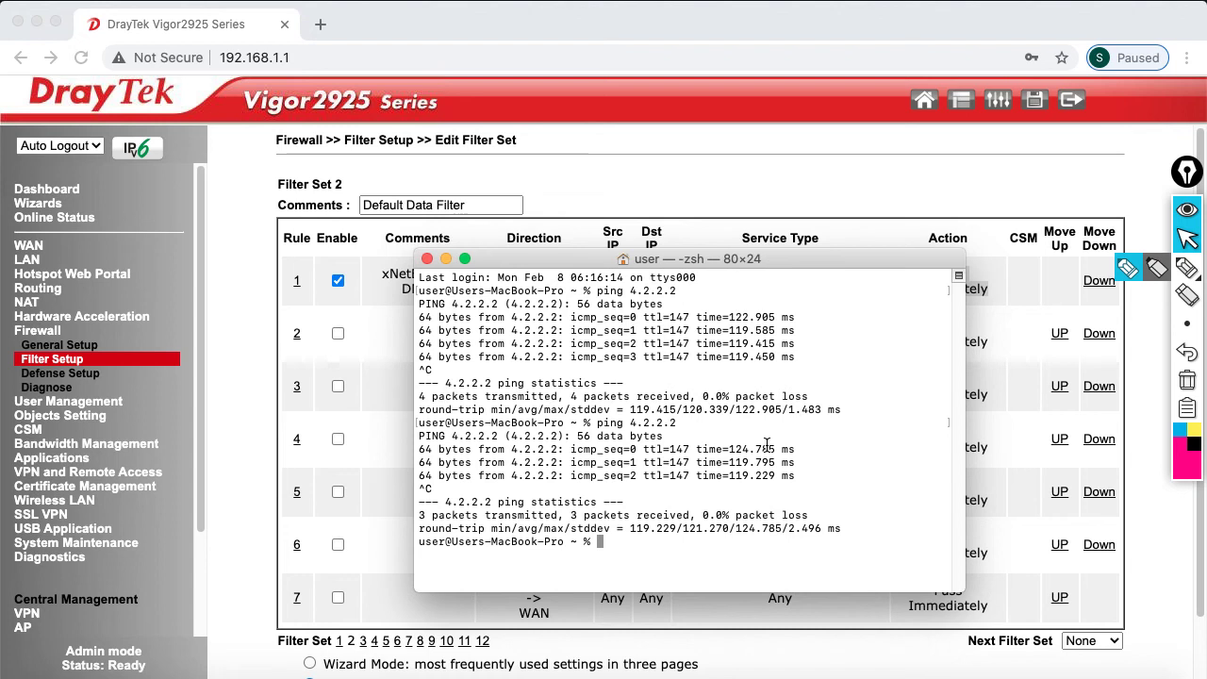
{"action": "key", "text": "Up"}
{"action": "key", "text": "Return"}
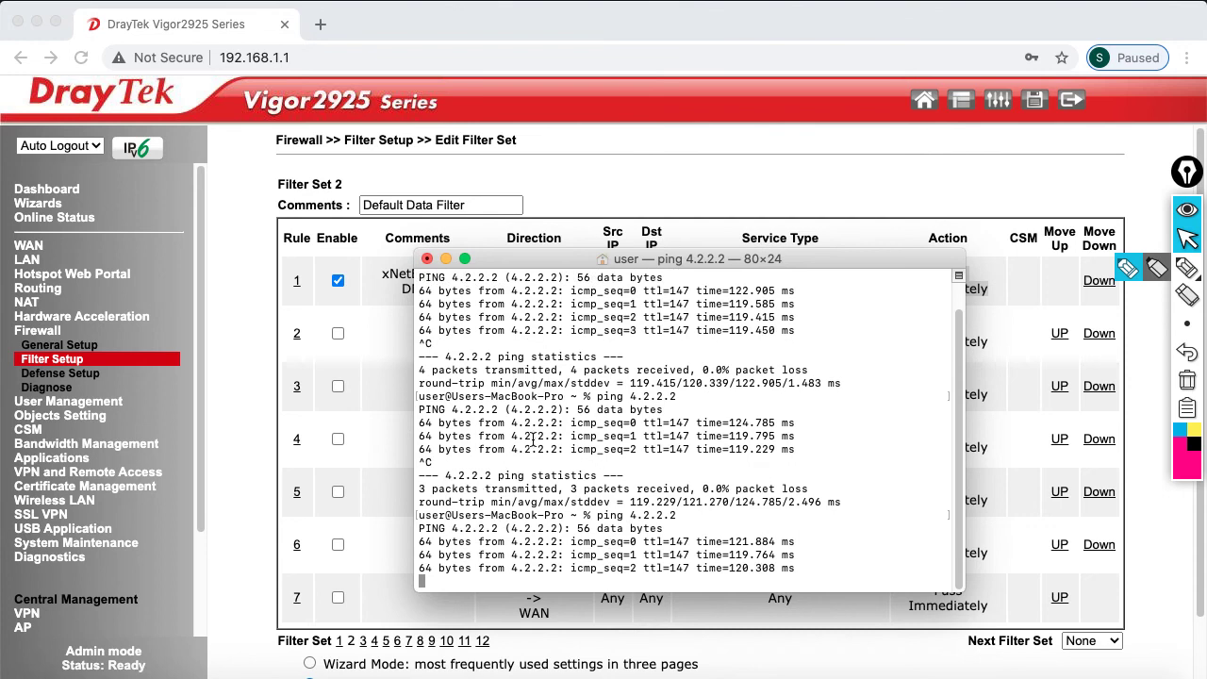
{"action": "left_click", "coordinate": [677, 178]}
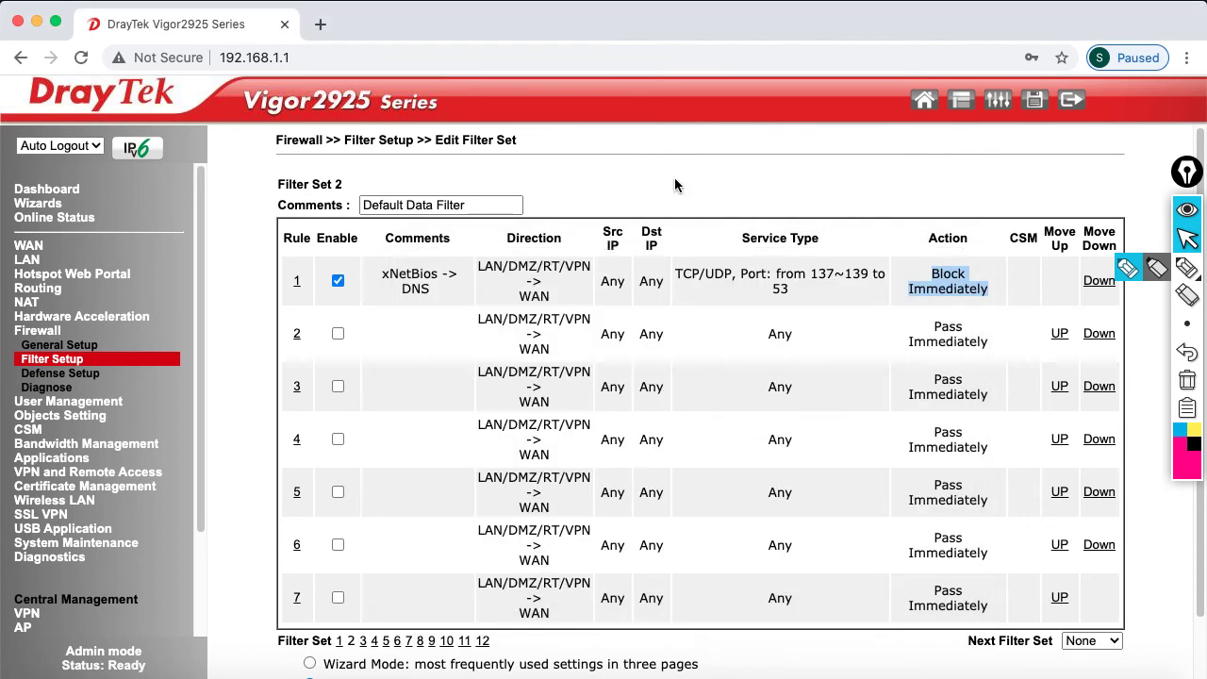
- Edit rule 2, enable it, and enter the comment BLOCK_PING
{"action": "left_click", "coordinate": [297, 335]}
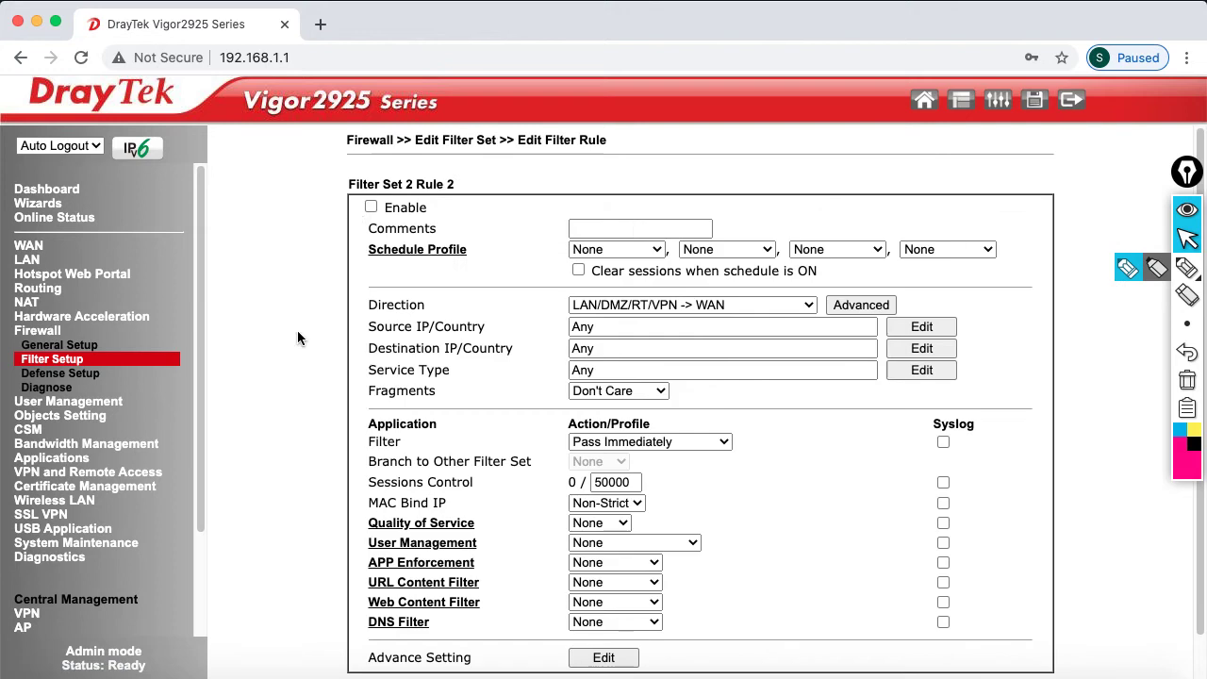
{"action": "left_click", "coordinate": [372, 206]}
{"action": "left_click", "coordinate": [640, 230]}
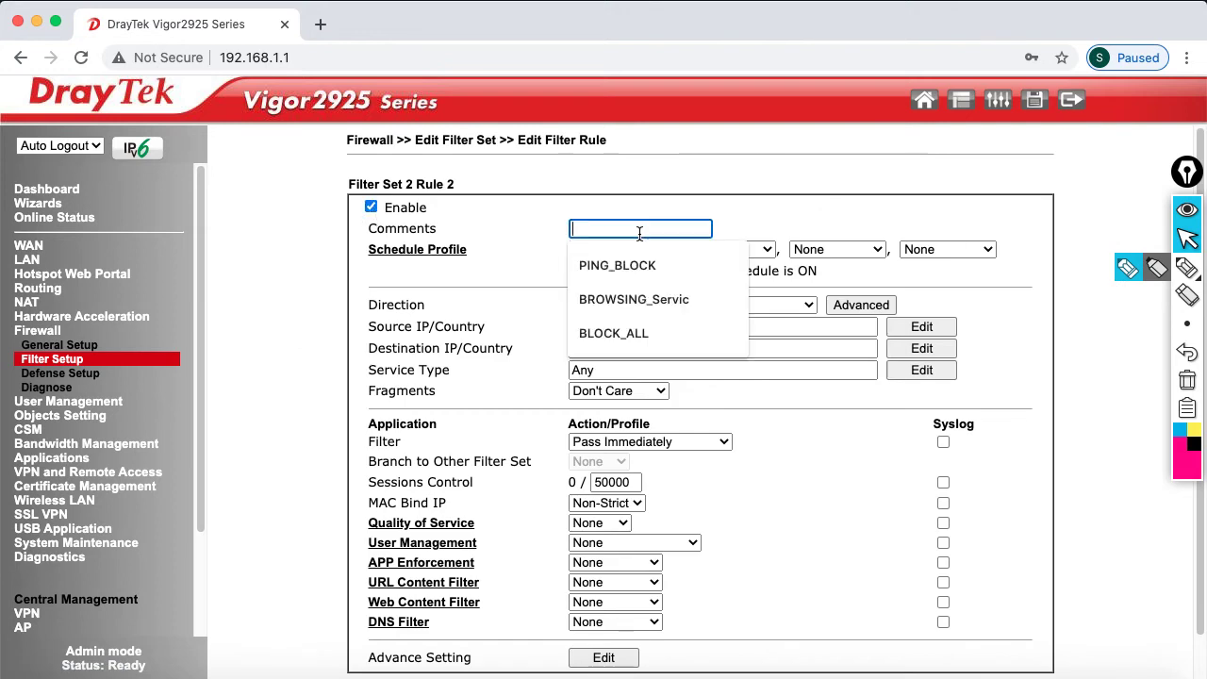
{"action": "type", "text": "BLOCK_PING"}
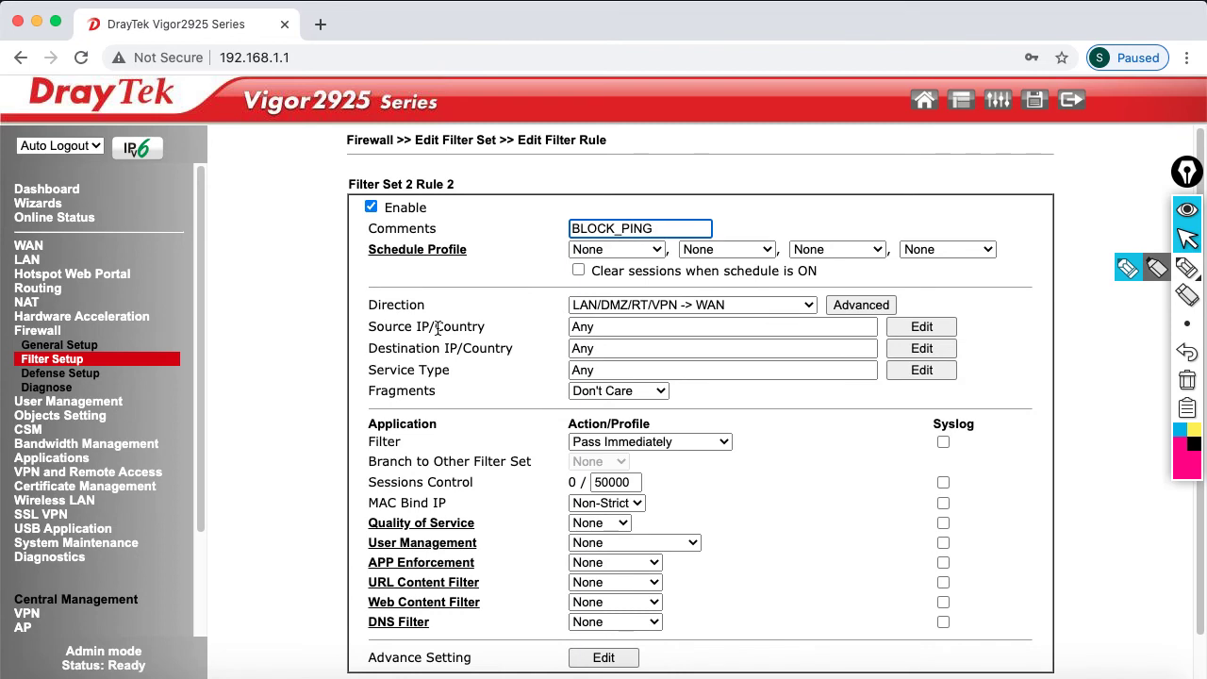
{"action": "left_click_drag", "start_coordinate": [377, 305], "coordinate": [448, 311]}
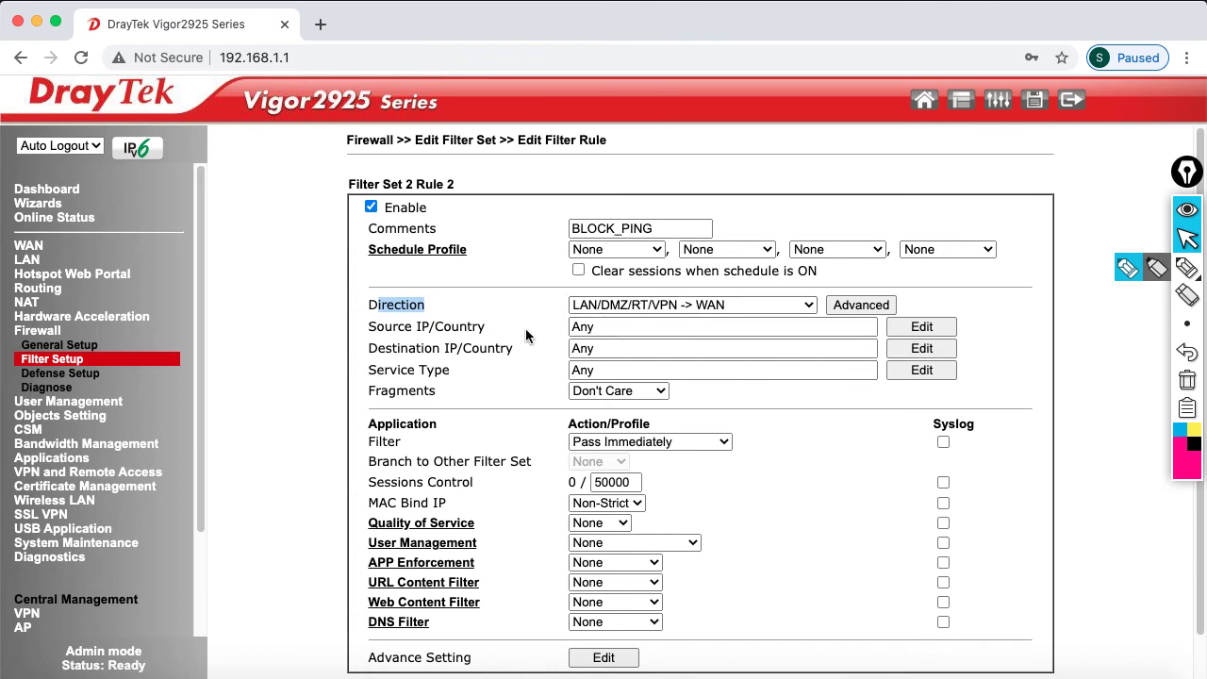
- Set rule 2's source to Subnet Address 192.168.1.1 with mask 255.255.255.0 / 24
{"action": "left_click", "coordinate": [922, 326]}
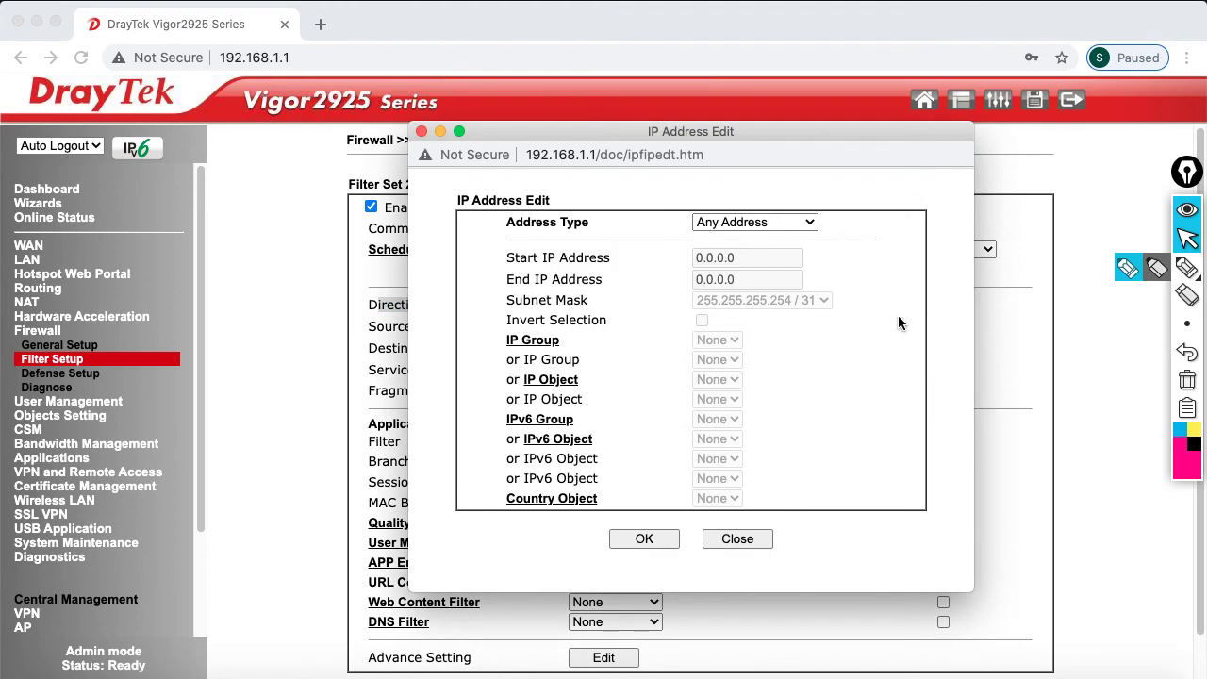
{"action": "left_click_drag", "start_coordinate": [508, 224], "coordinate": [603, 231]}
{"action": "left_click", "coordinate": [760, 222]}
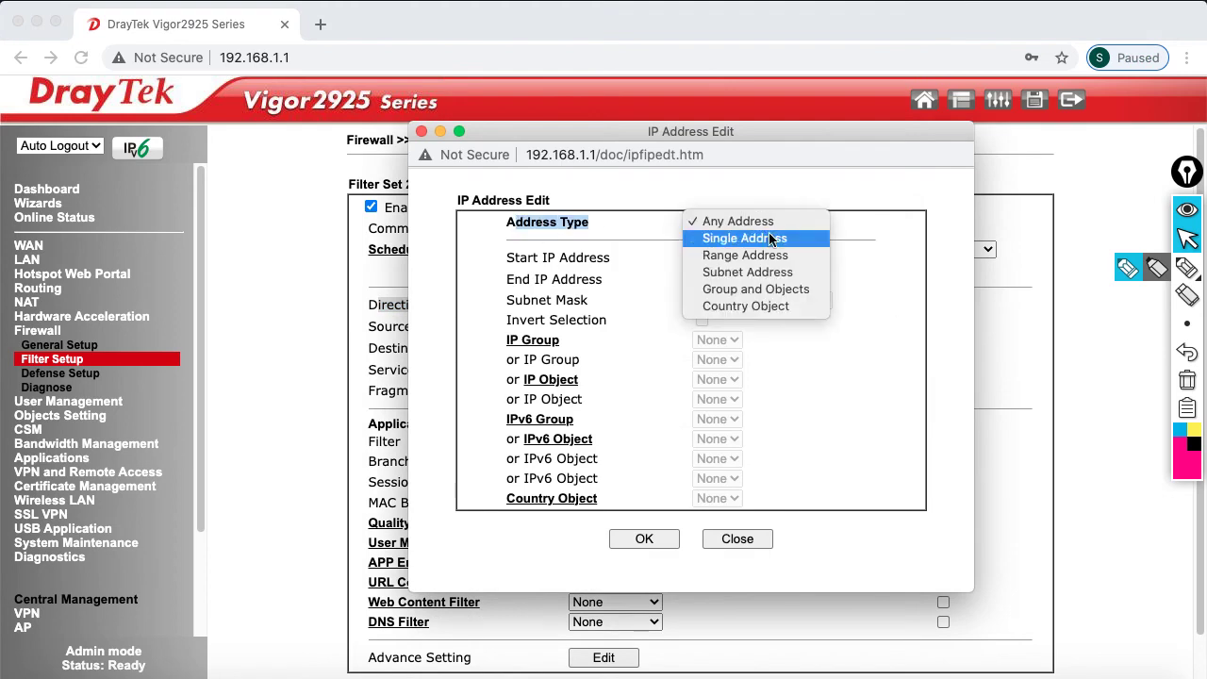
{"action": "left_click", "coordinate": [787, 271]}
{"action": "double_click", "coordinate": [777, 262]}
{"action": "type", "text": "192.168.1.1"}
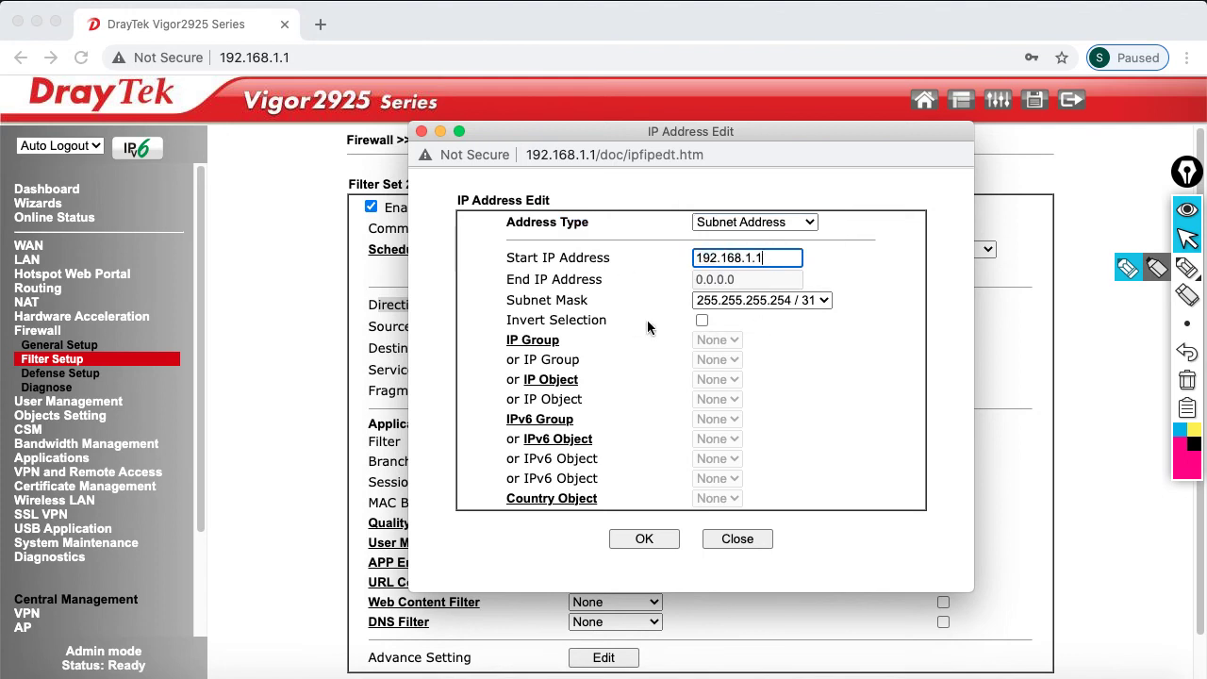
{"action": "left_click", "coordinate": [776, 301]}
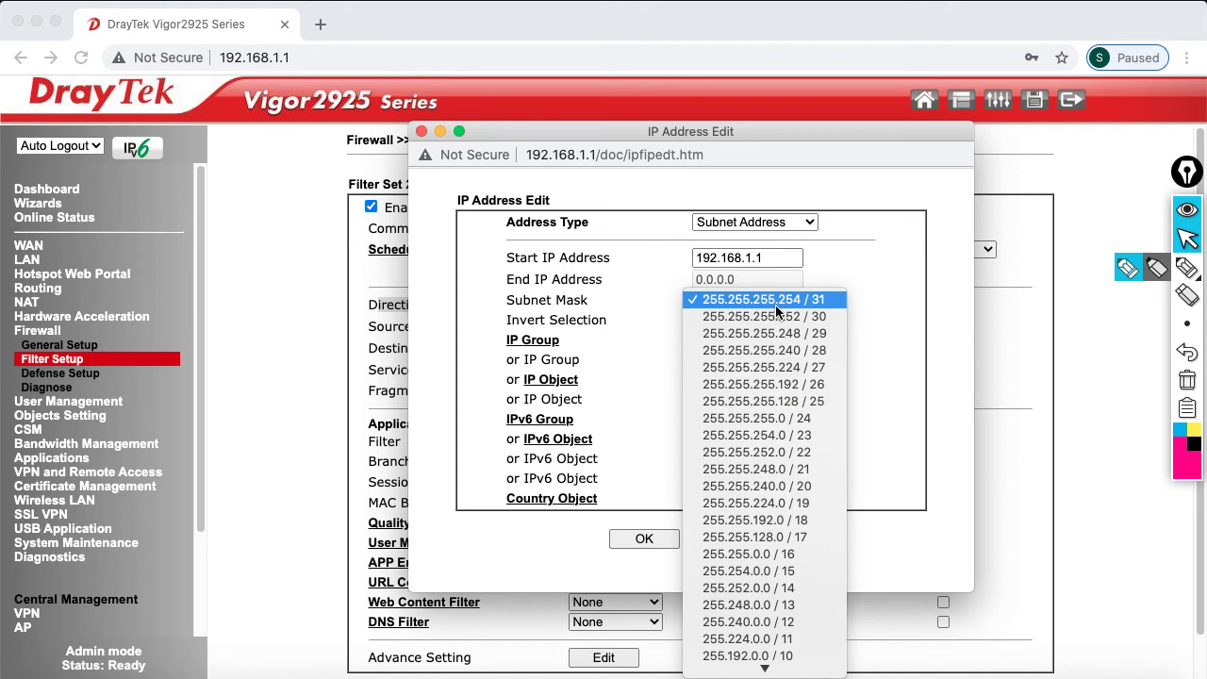
{"action": "left_click", "coordinate": [791, 419]}
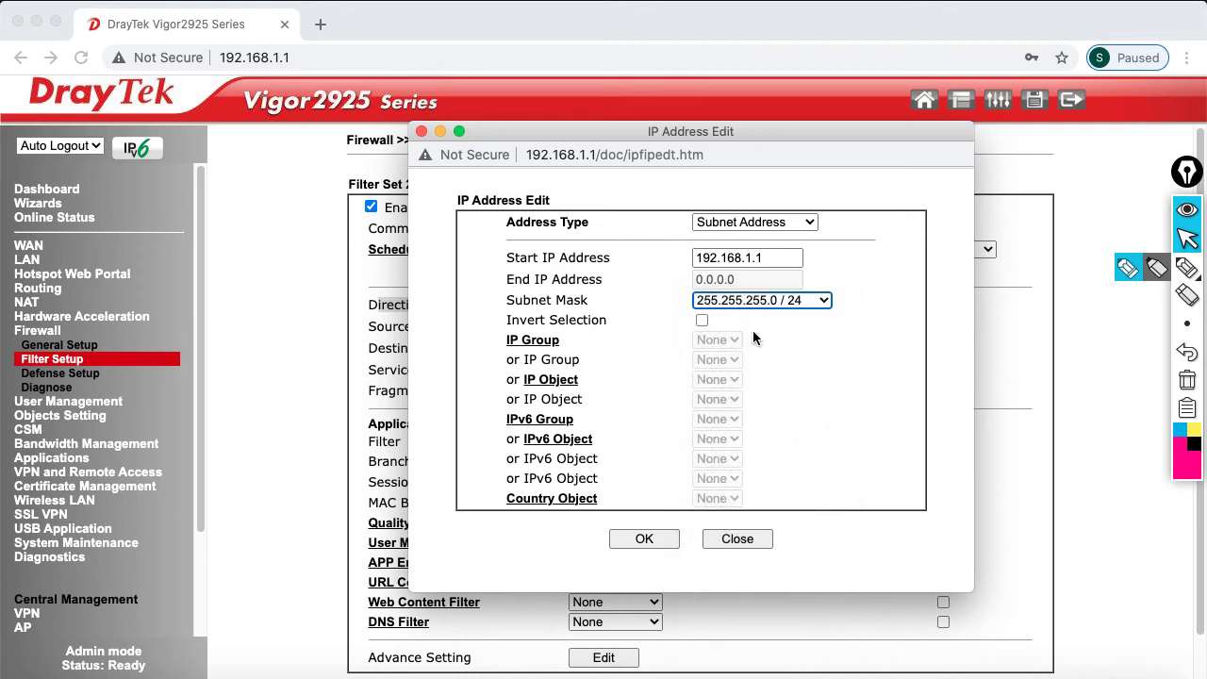
{"action": "left_click", "coordinate": [664, 536]}
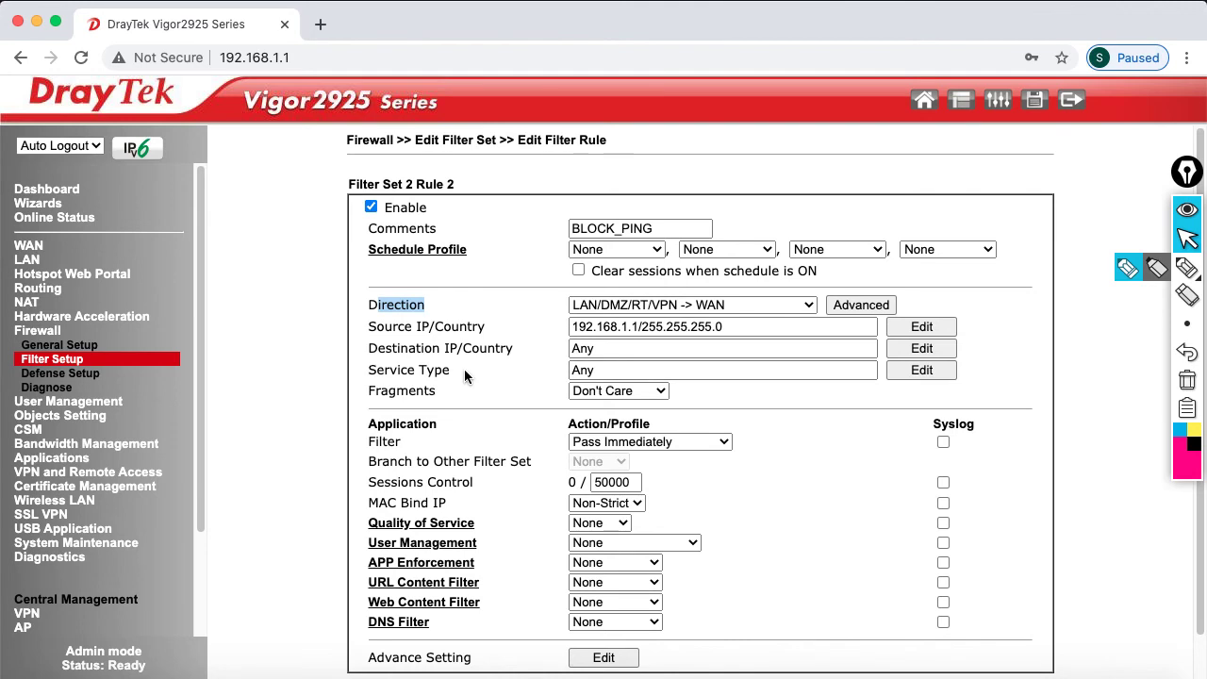
- Set the rule's service type to User defined with protocol ICMP
{"action": "left_click_drag", "start_coordinate": [464, 370], "coordinate": [341, 377]}
{"action": "left_click", "coordinate": [741, 370]}
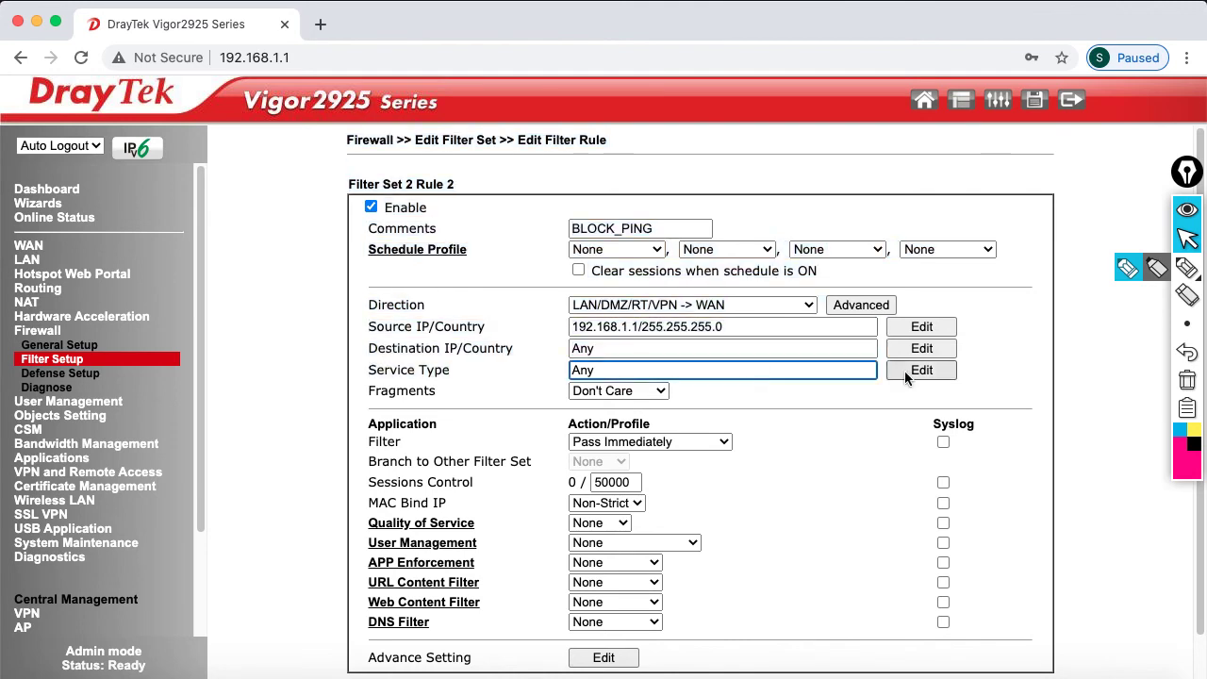
{"action": "left_click", "coordinate": [922, 371]}
{"action": "left_click", "coordinate": [756, 223]}
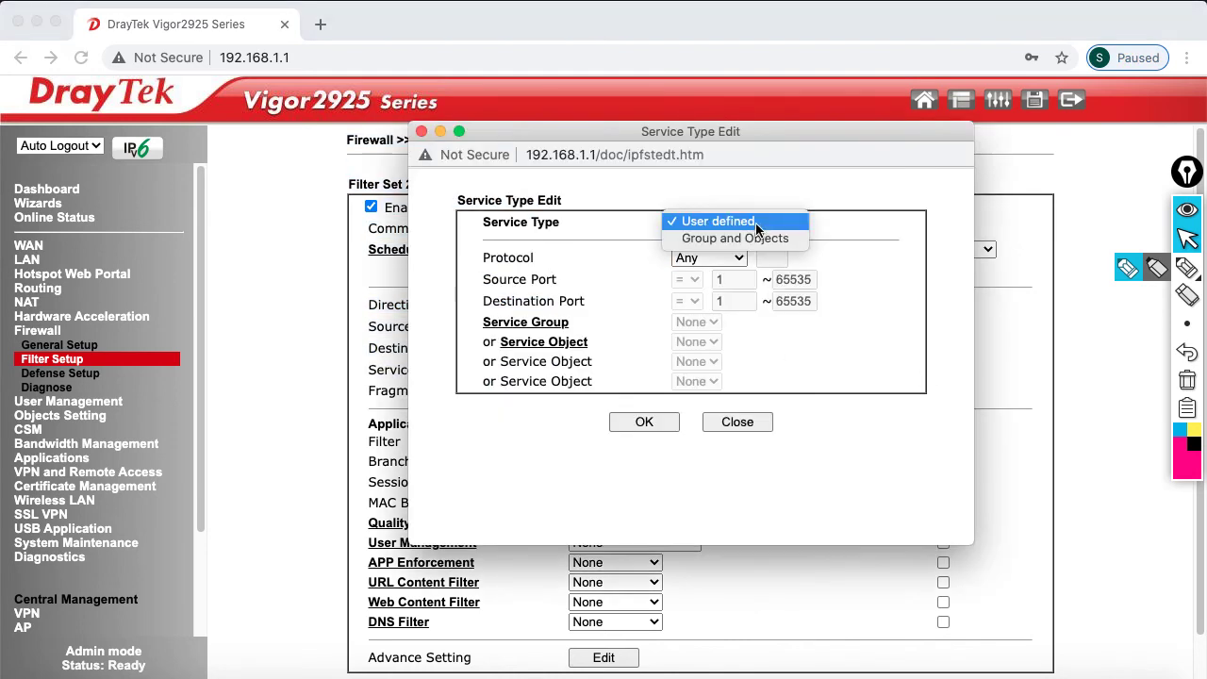
{"action": "left_click", "coordinate": [755, 221]}
{"action": "left_click_drag", "start_coordinate": [510, 257], "coordinate": [547, 252]}
{"action": "left_click", "coordinate": [702, 259]}
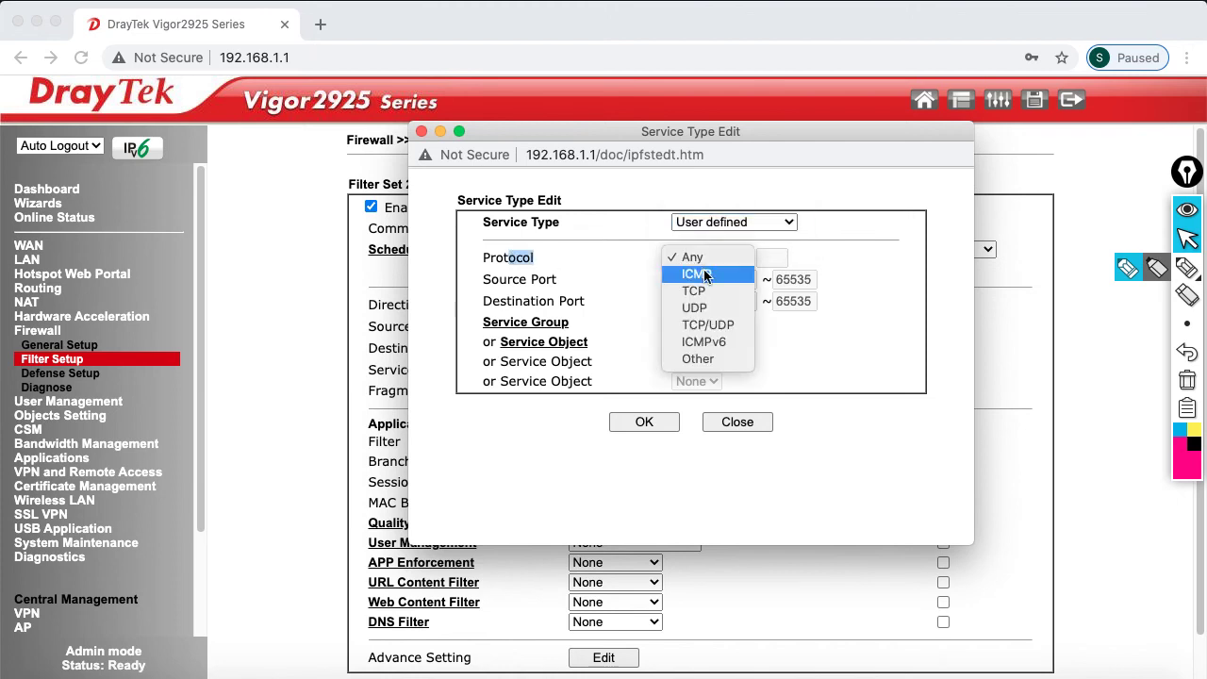
{"action": "left_click", "coordinate": [703, 273]}
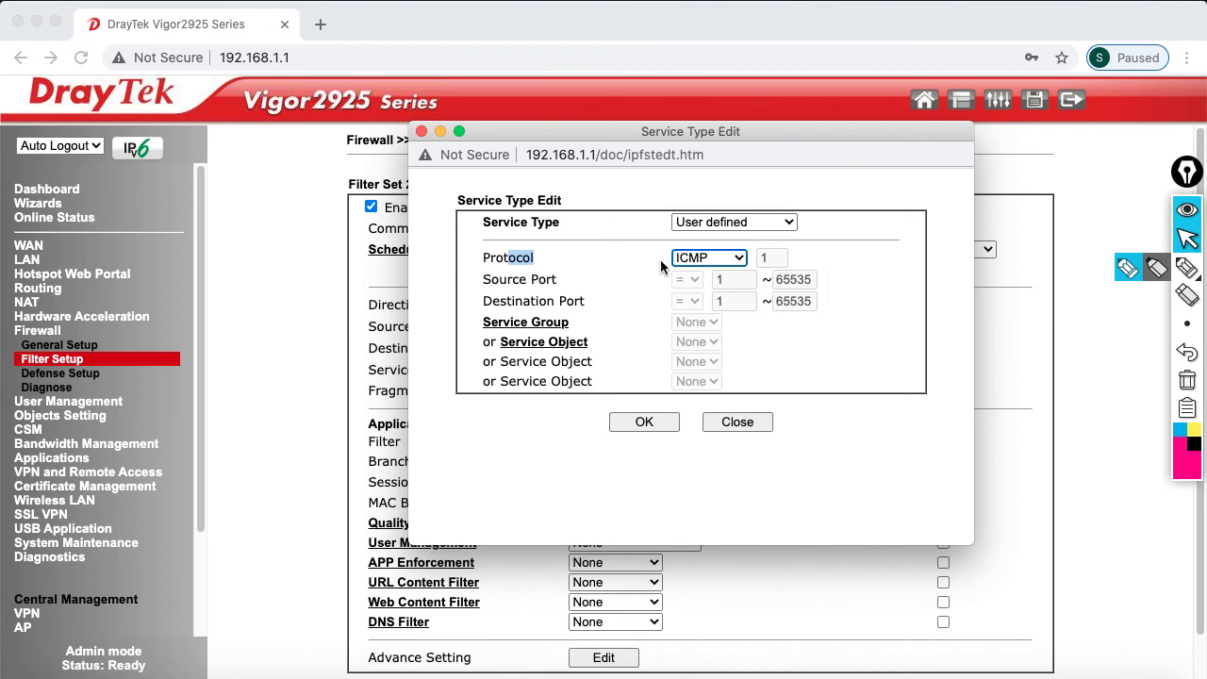
{"action": "left_click", "coordinate": [639, 424]}
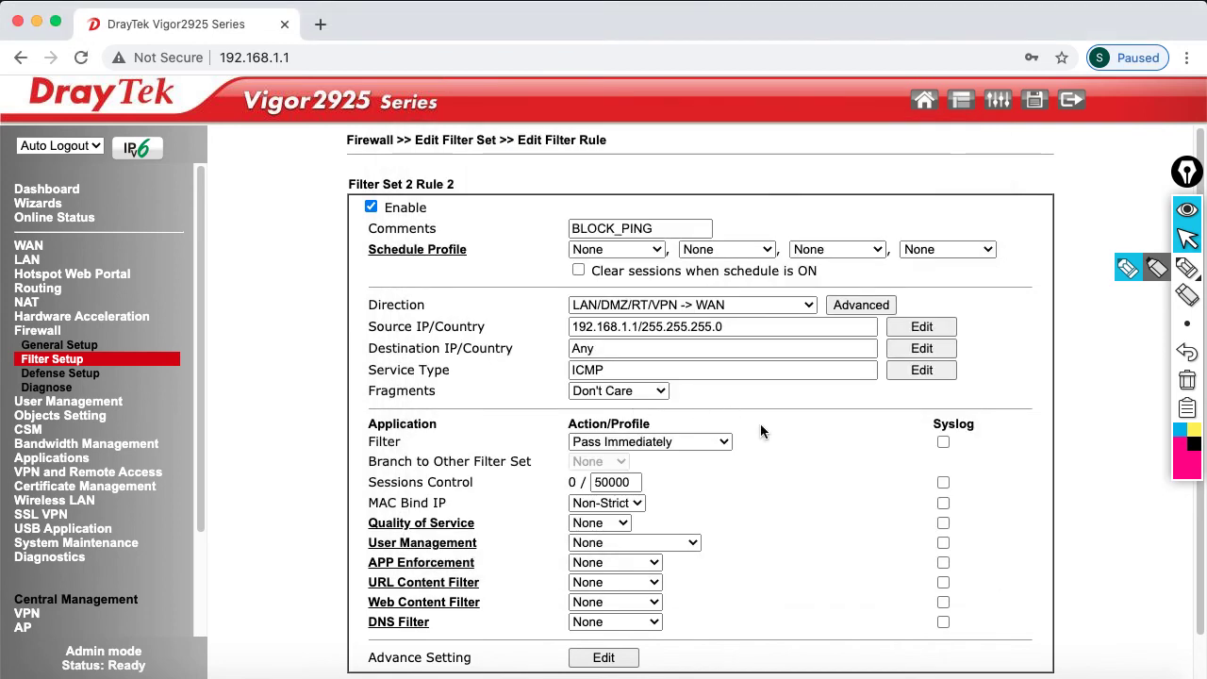
- Set the filter action to Block Immediately
{"action": "left_click_drag", "start_coordinate": [375, 442], "coordinate": [424, 441]}
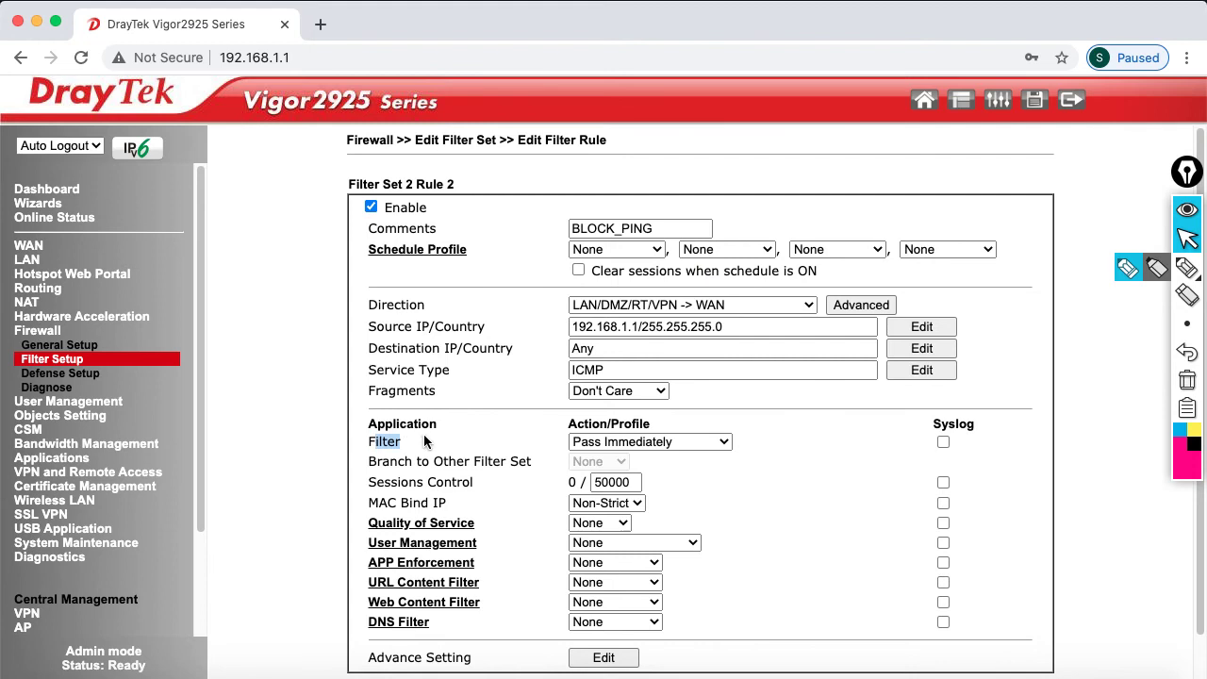
{"action": "left_click", "coordinate": [658, 441]}
{"action": "left_click", "coordinate": [666, 458]}
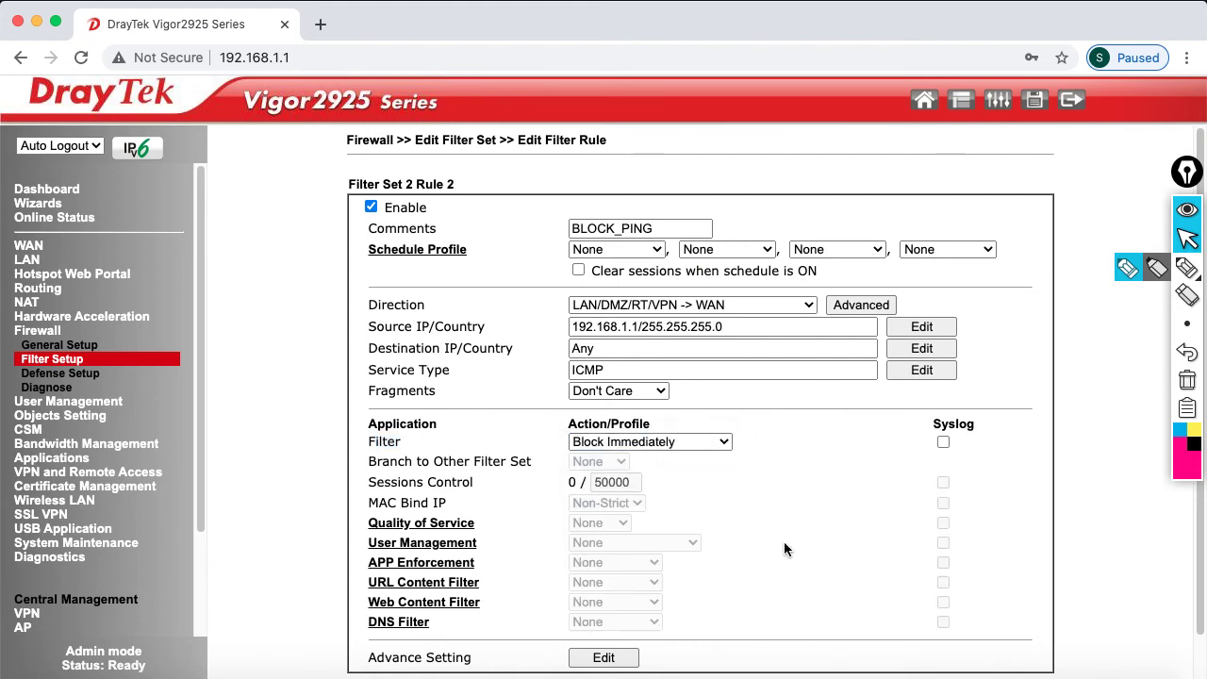
{"action": "scroll", "coordinate": [849, 566], "scroll_direction": "down", "scroll_amount": 1}
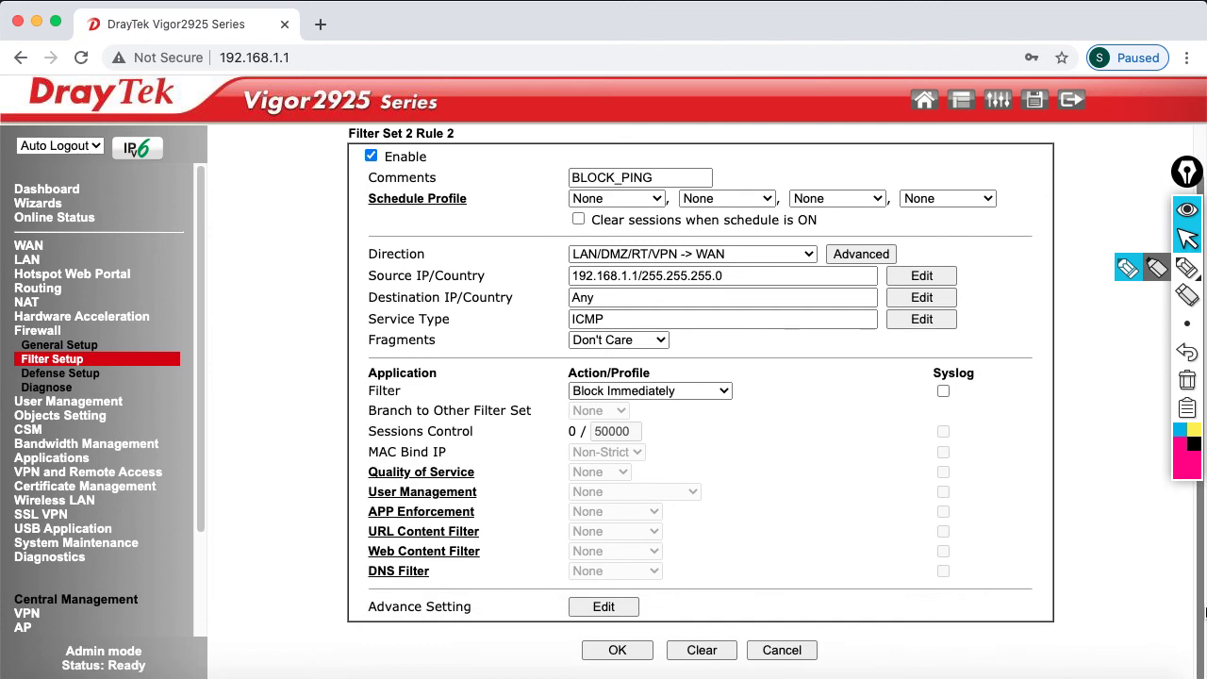
- Save the BLOCK_PING rule and confirm Terminal pings to 4.2.2.2 now time out
{"action": "left_click", "coordinate": [617, 651]}
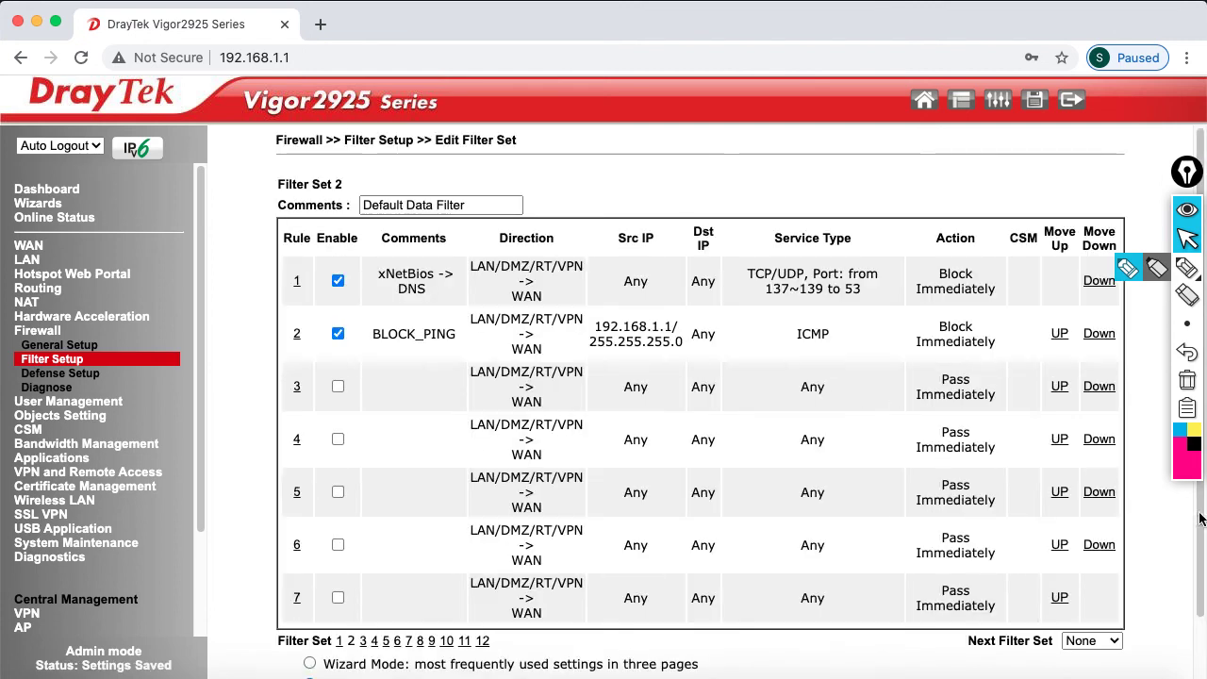
{"action": "scroll", "coordinate": [1203, 545], "scroll_direction": "down", "scroll_amount": 2}
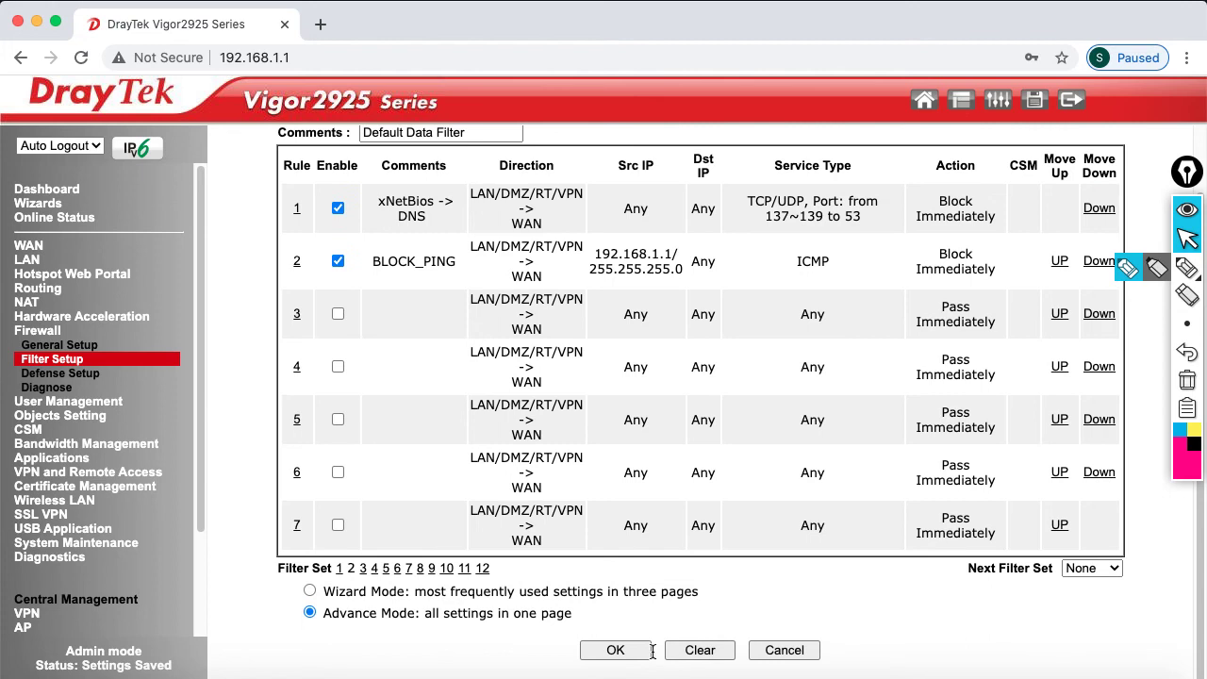
{"action": "scroll", "coordinate": [639, 655], "scroll_direction": "up", "scroll_amount": 2}
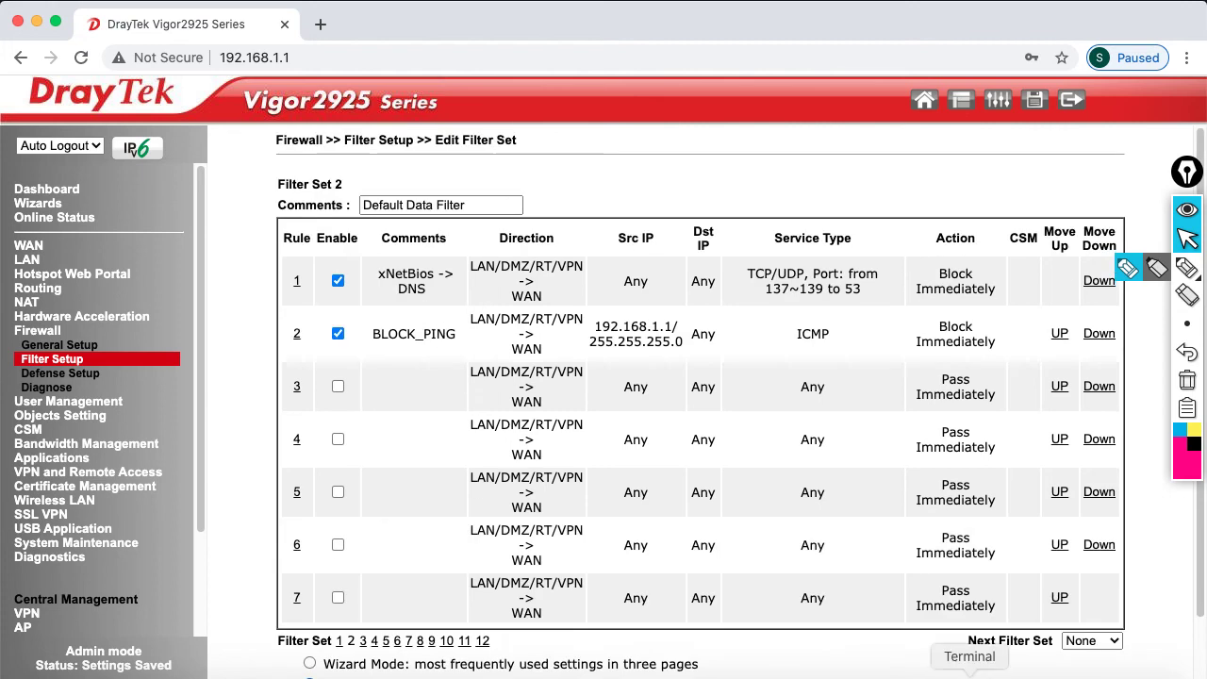
{"action": "left_click", "coordinate": [970, 675]}
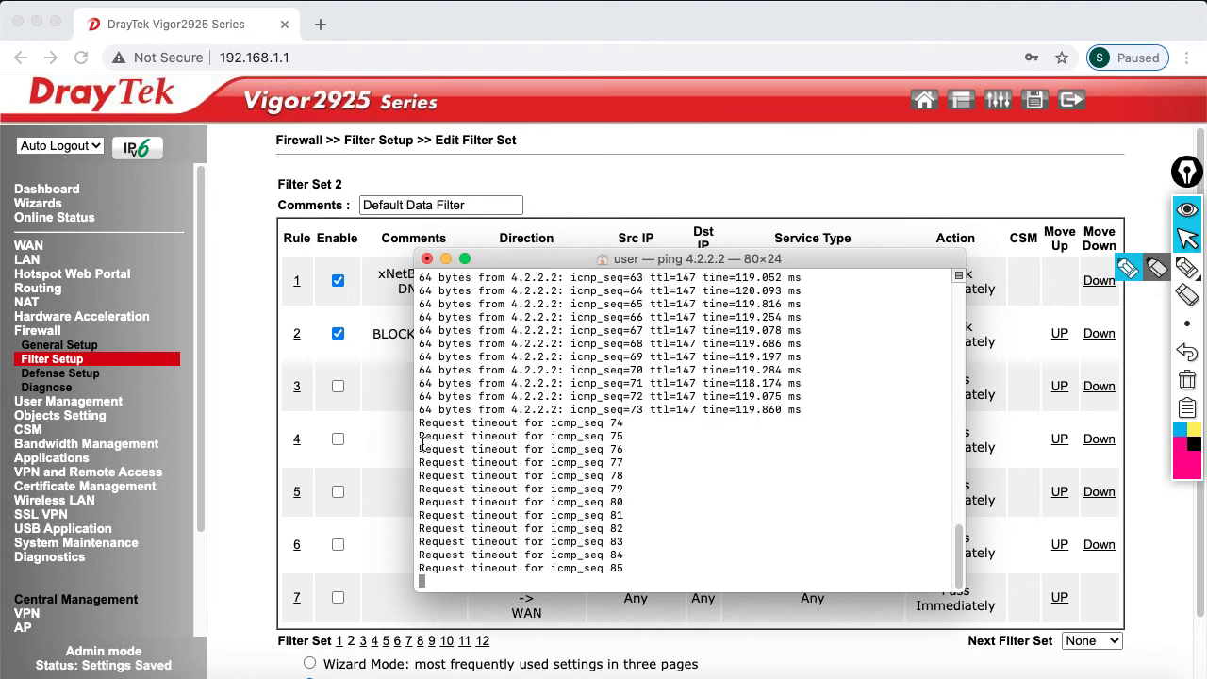
- Untick the Enable box on rule 2, BLOCK_PING, in Filter Set 2
{"action": "left_click", "coordinate": [574, 187]}
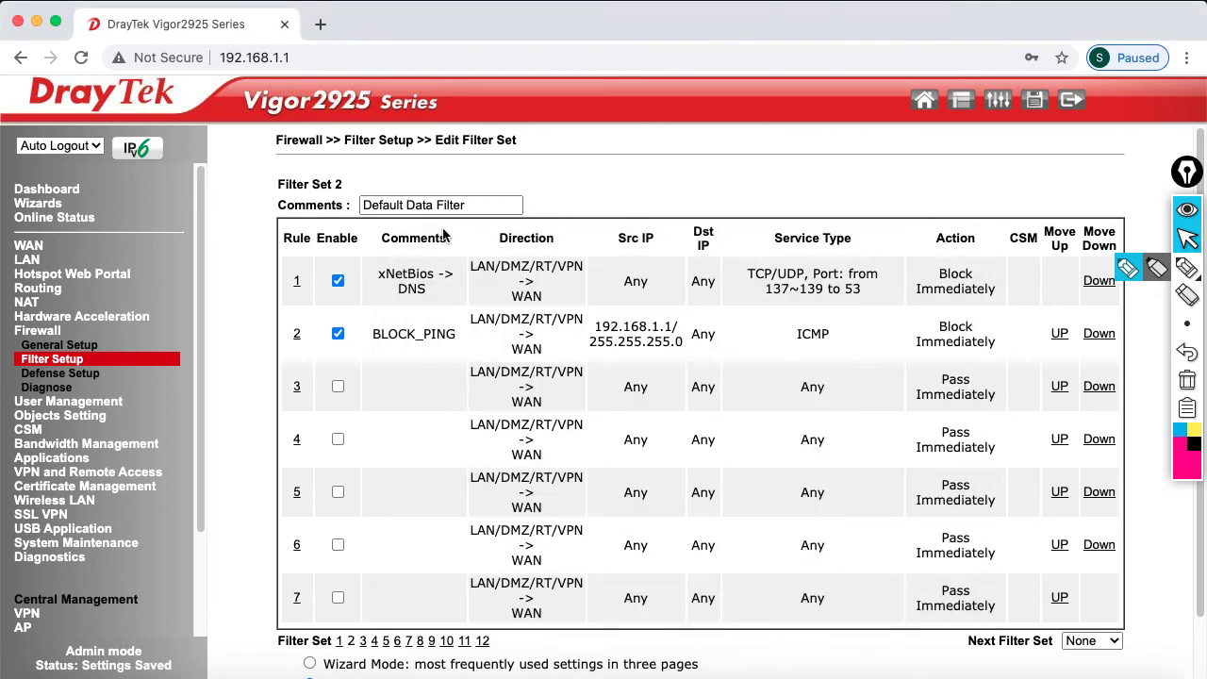
{"action": "left_click", "coordinate": [339, 335]}
{"action": "scroll", "coordinate": [1203, 535], "scroll_direction": "down", "scroll_amount": 2}
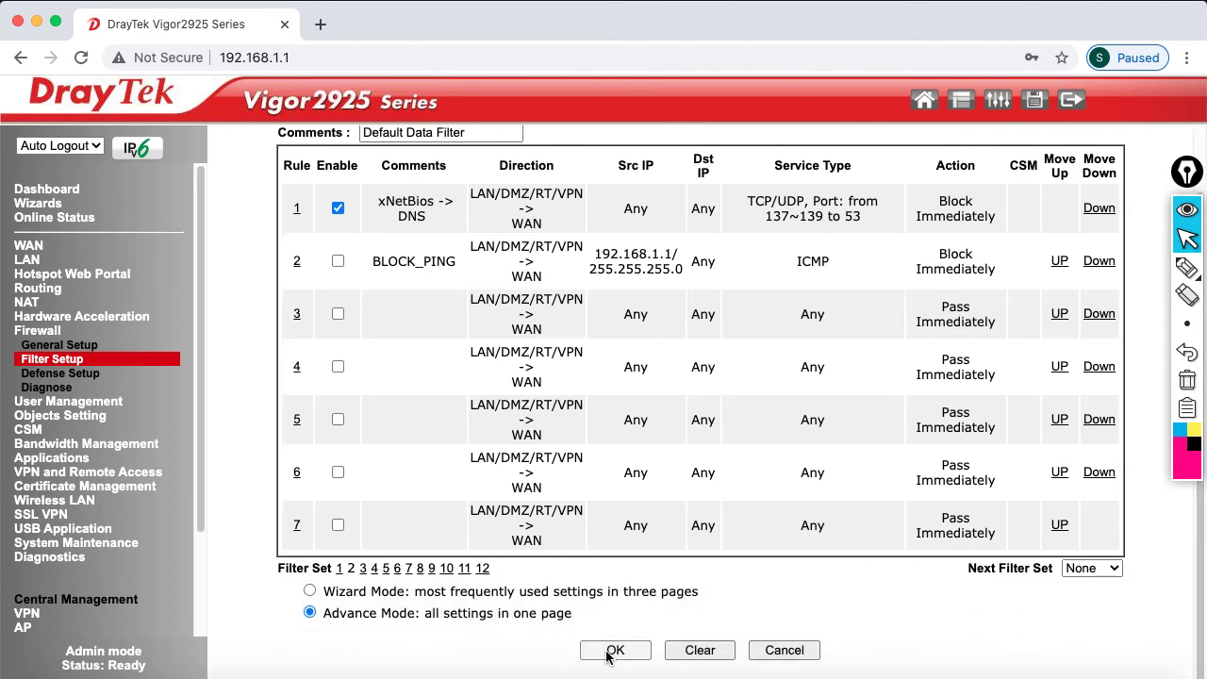
- Save Filter Set 2 with BLOCK_PING disabled and confirm pings to 4.2.2.2 get replies
{"action": "left_click", "coordinate": [615, 650]}
{"action": "left_click", "coordinate": [969, 675]}
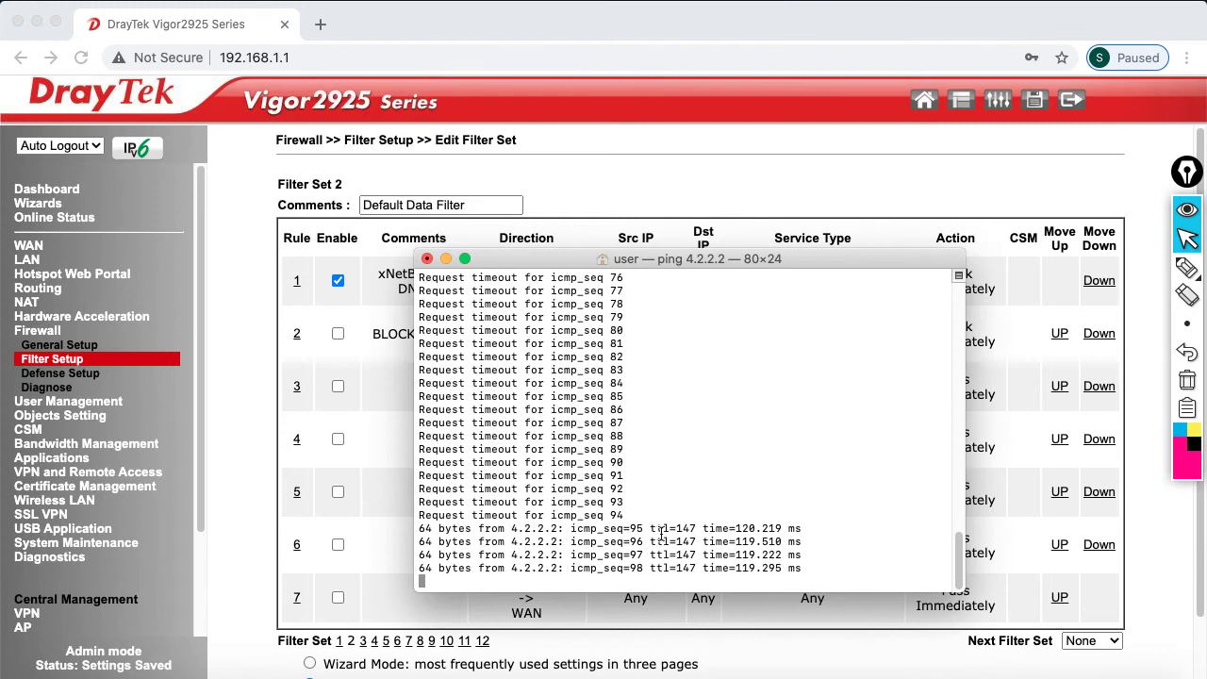
{"action": "left_click", "coordinate": [587, 198]}
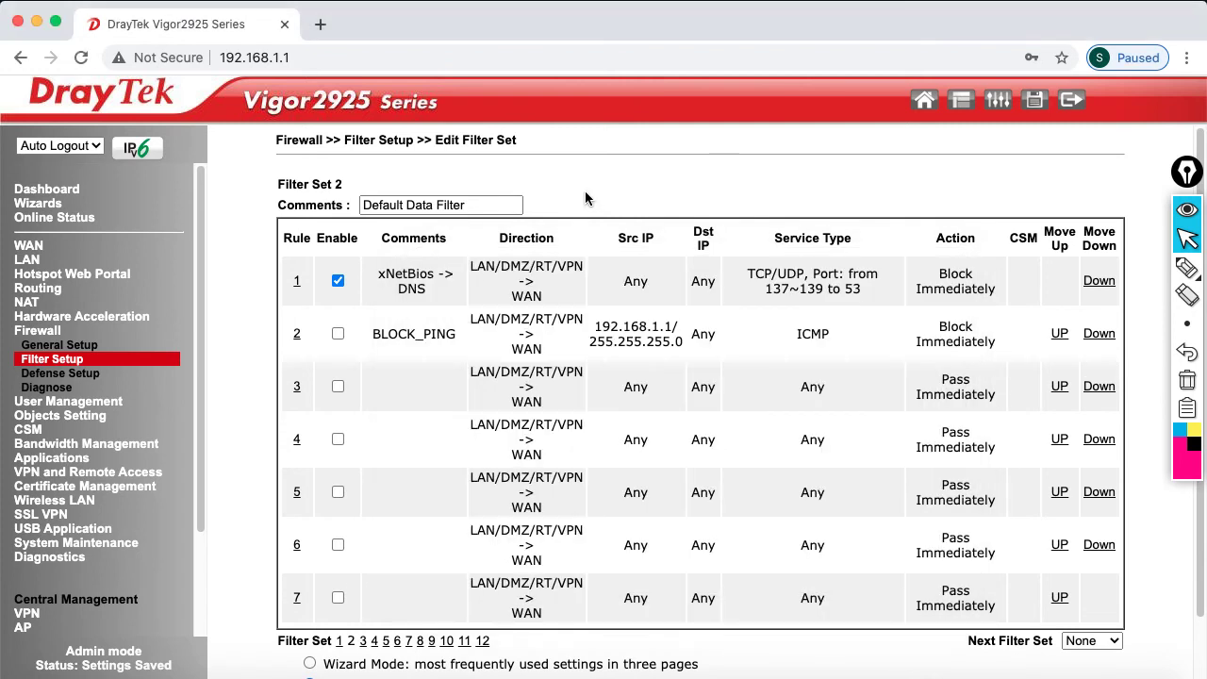
- Re-enable BLOCK_PING, save, confirm pings time out again, then stop the ping with Ctrl+C
{"action": "left_click", "coordinate": [338, 333]}
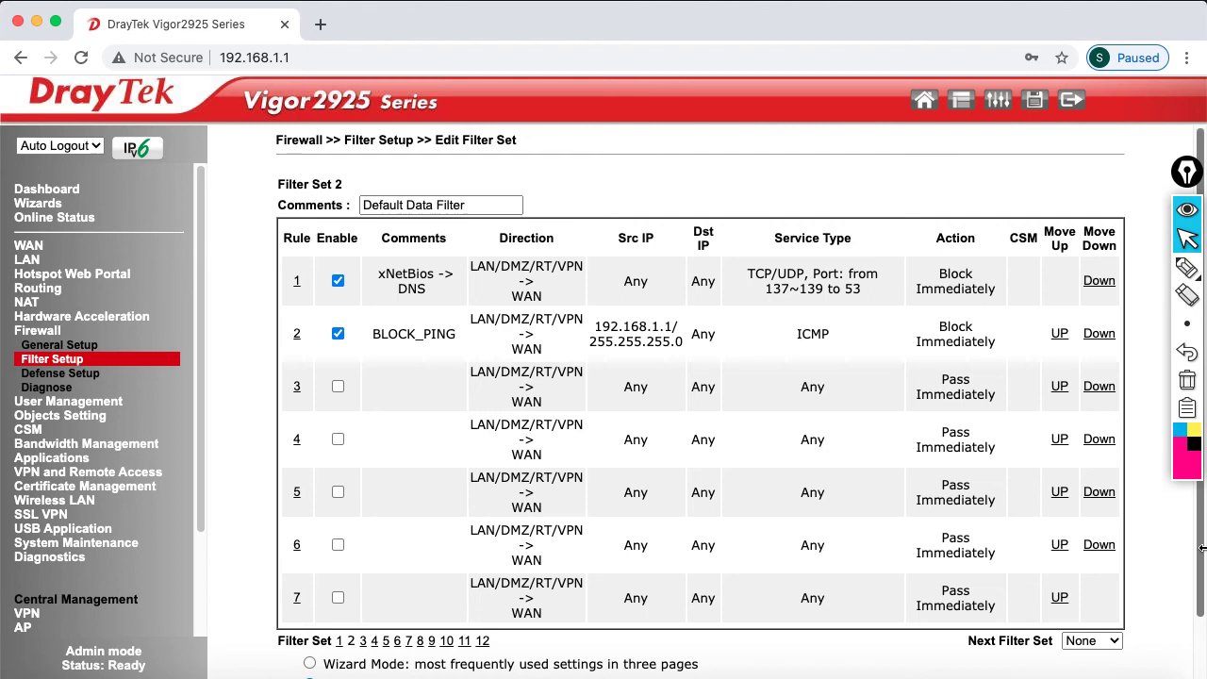
{"action": "scroll", "coordinate": [1200, 549], "scroll_direction": "down", "scroll_amount": 2}
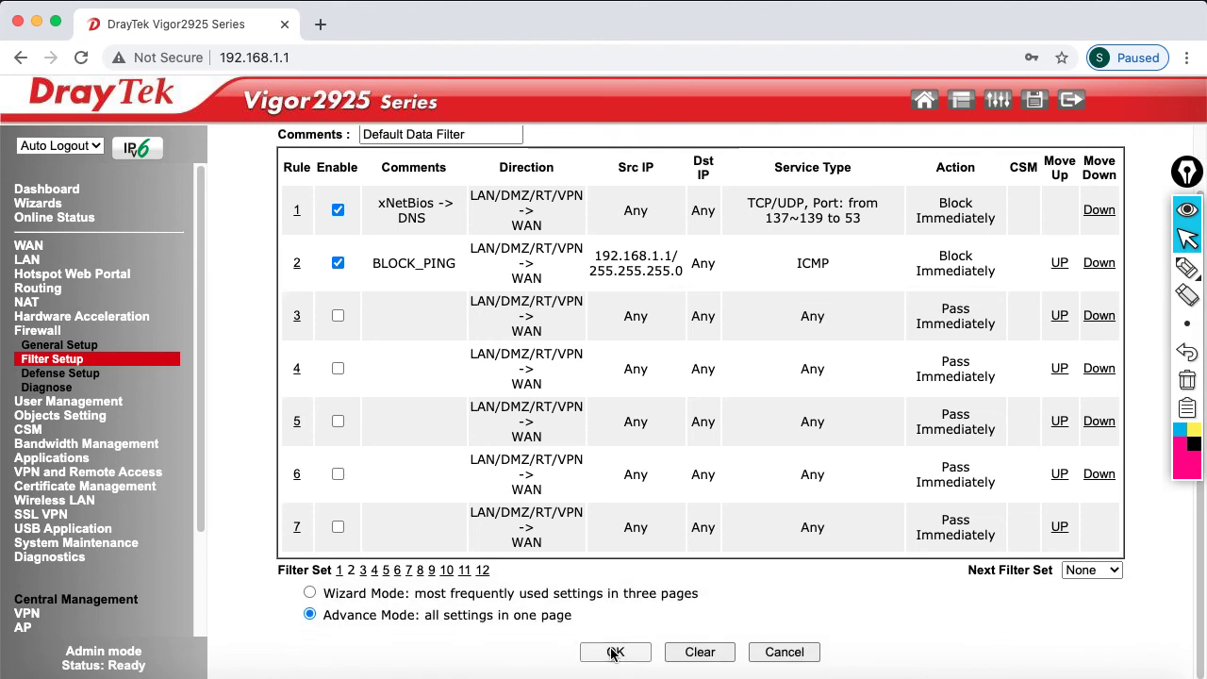
{"action": "left_click", "coordinate": [617, 652]}
{"action": "left_click", "coordinate": [972, 673]}
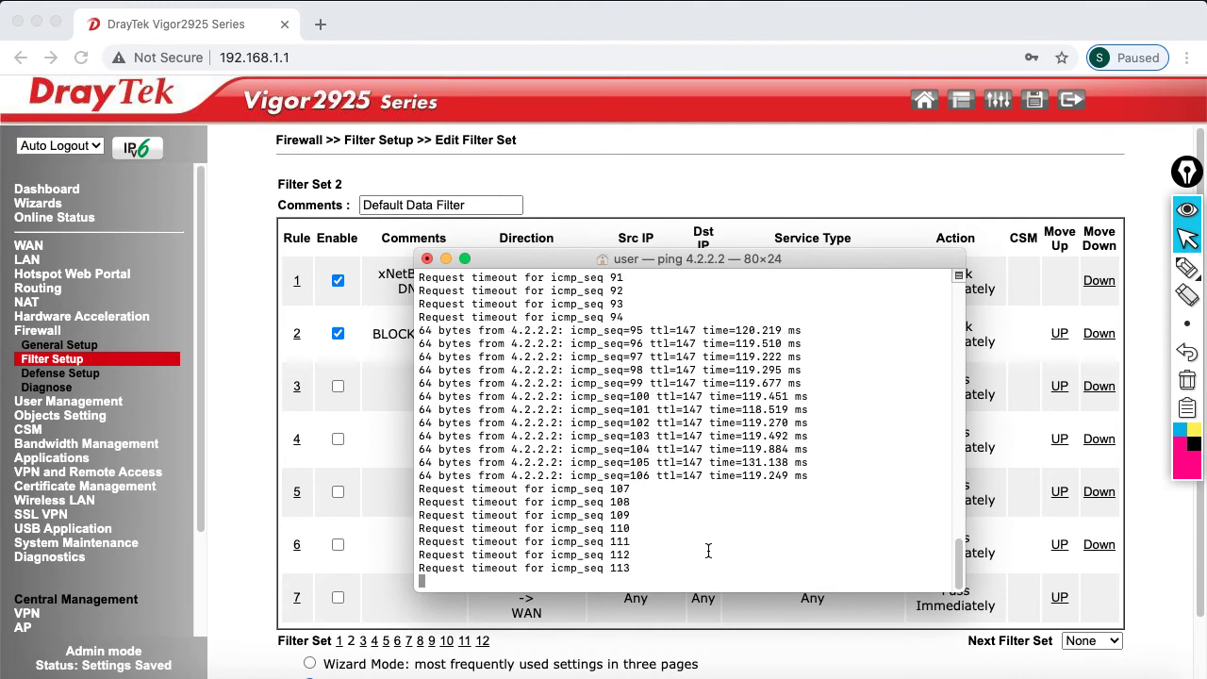
{"action": "key", "text": "ctrl+c"}
{"action": "left_click", "coordinate": [685, 209]}
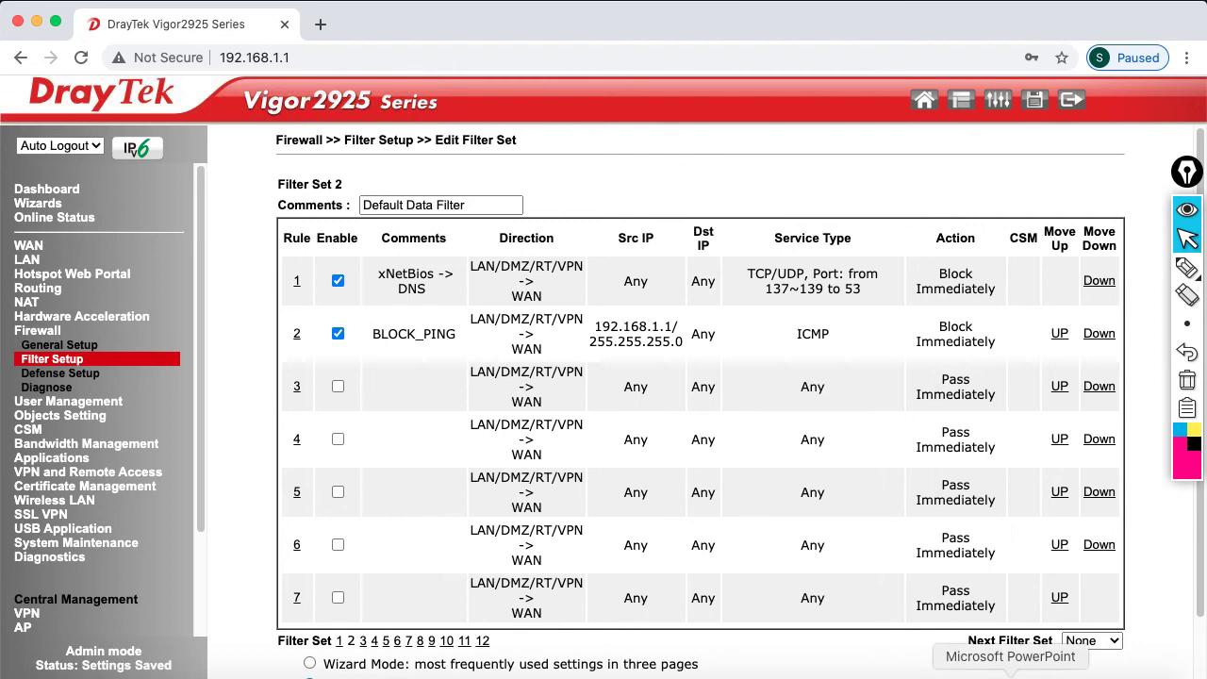
{"action": "left_click", "coordinate": [1010, 674]}
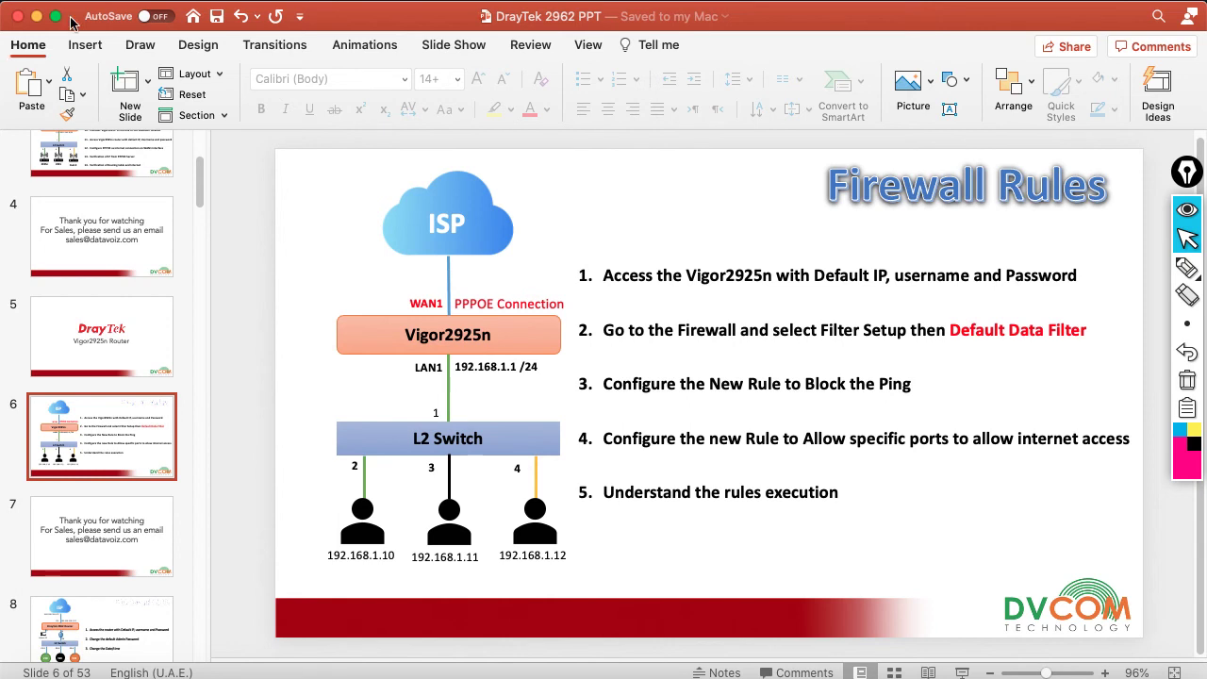
{"action": "left_click", "coordinate": [37, 17]}
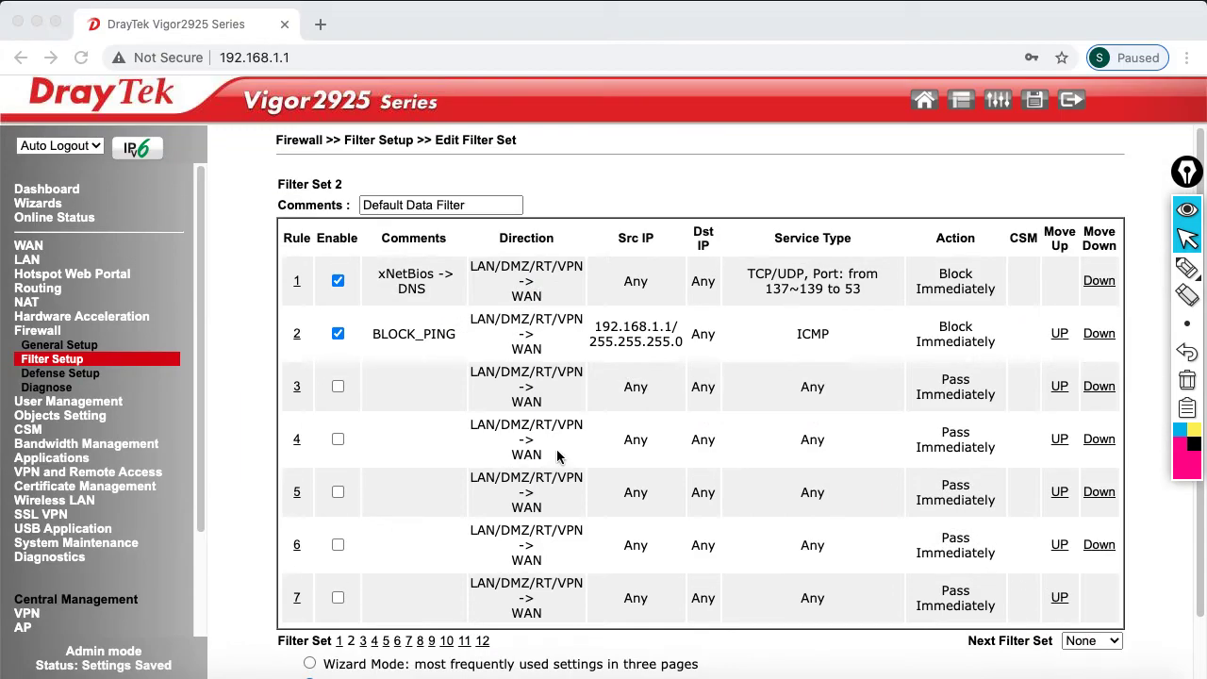
- Open Service Type Object profile 1 under Objects Setting
{"action": "left_click", "coordinate": [86, 424]}
{"action": "left_click", "coordinate": [86, 420]}
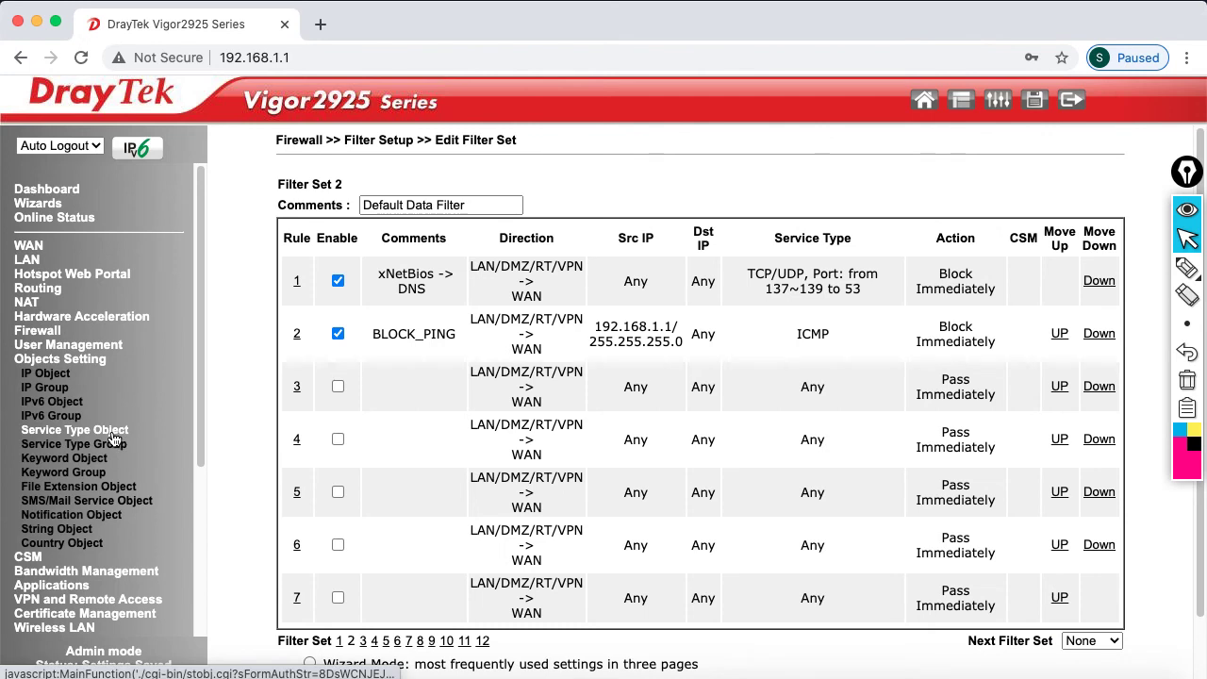
{"action": "left_click", "coordinate": [114, 433]}
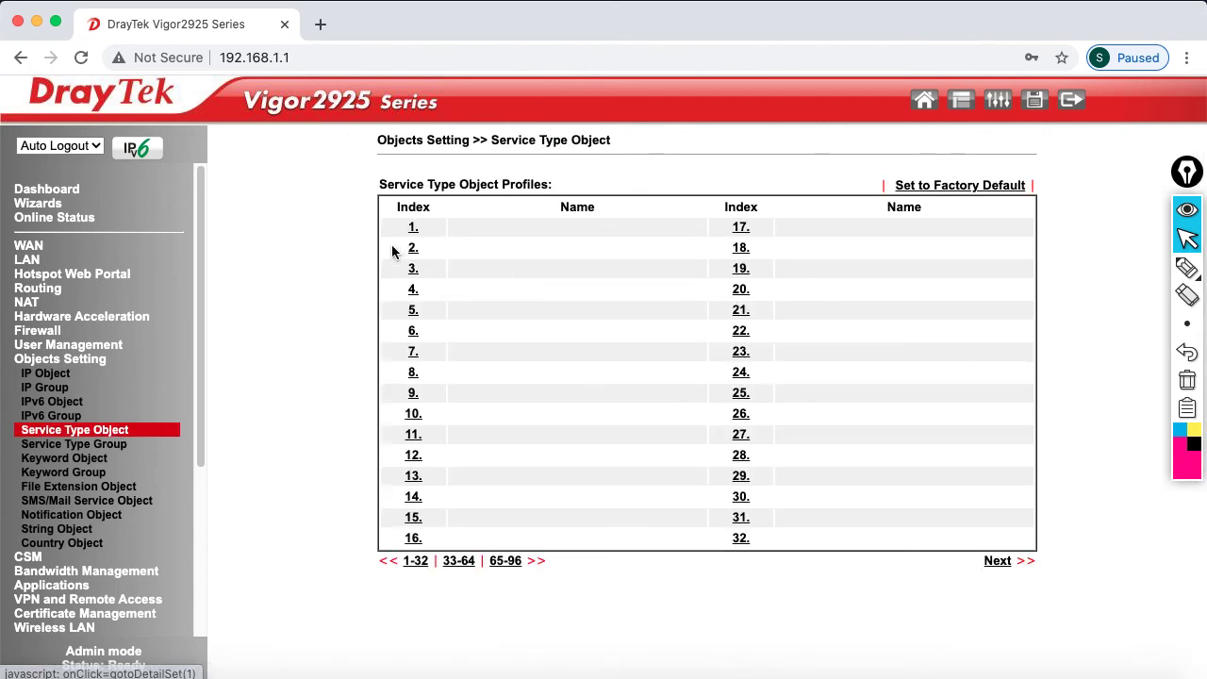
{"action": "left_click", "coordinate": [413, 232]}
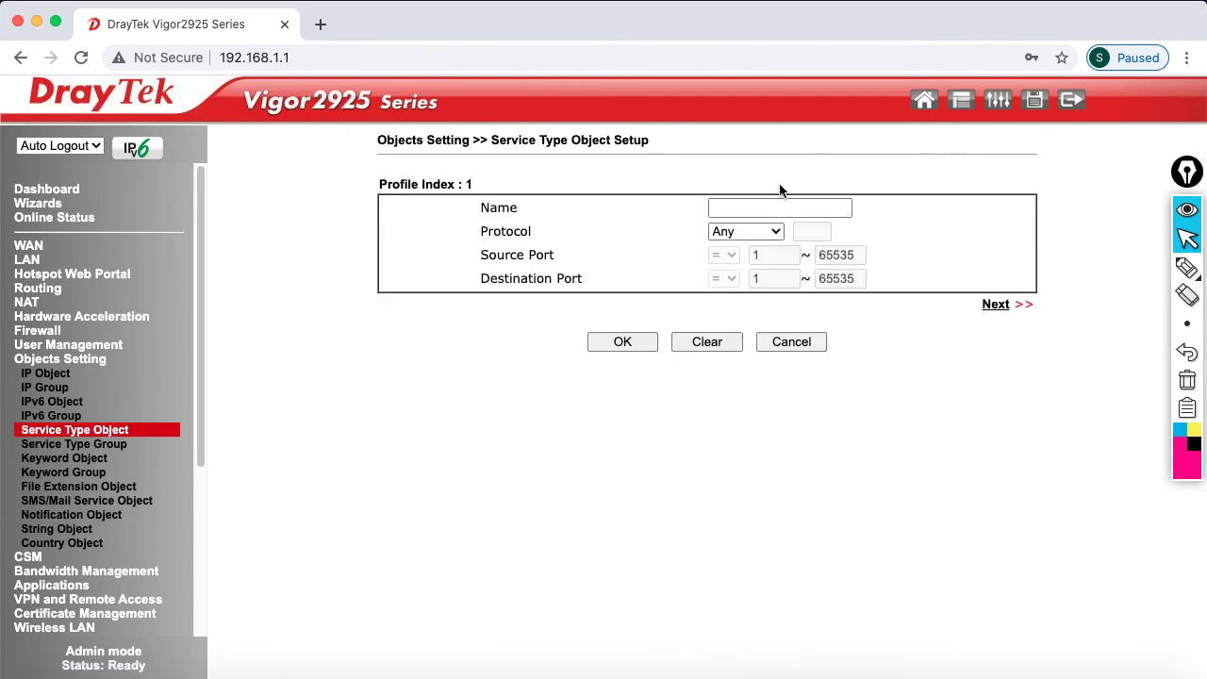
- Name the profile TCP_80 and set its protocol to TCP
{"action": "left_click", "coordinate": [786, 205]}
{"action": "type", "text": "TCP_80"}
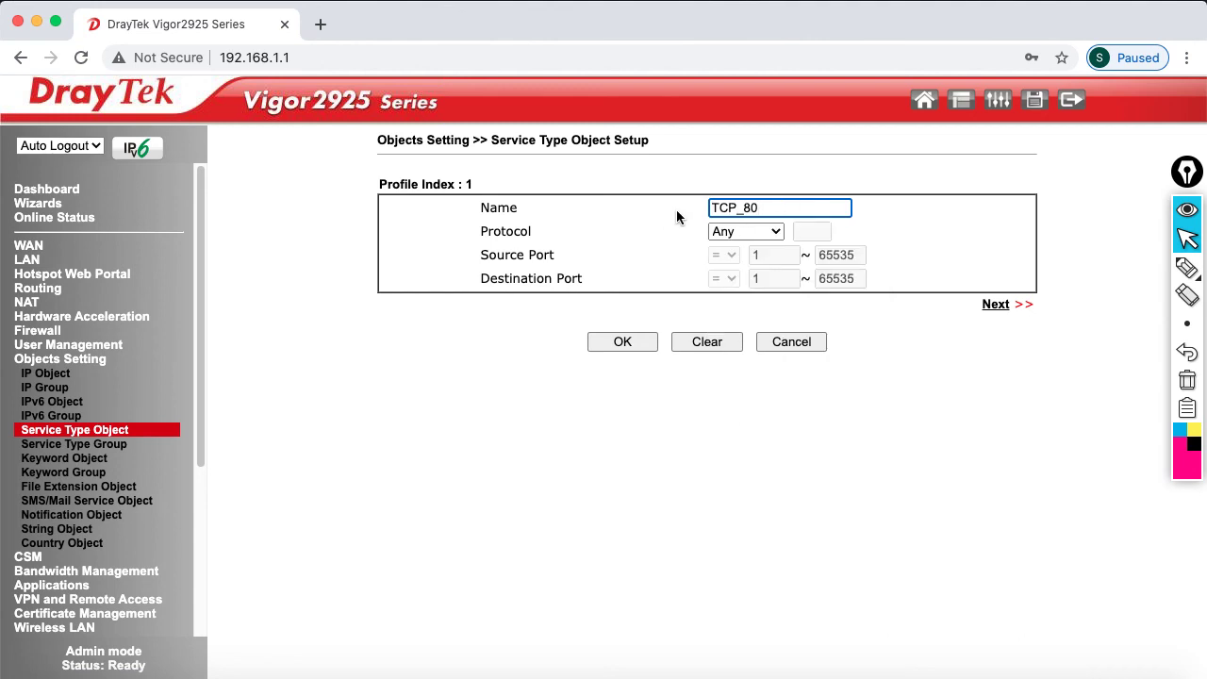
{"action": "left_click", "coordinate": [775, 231]}
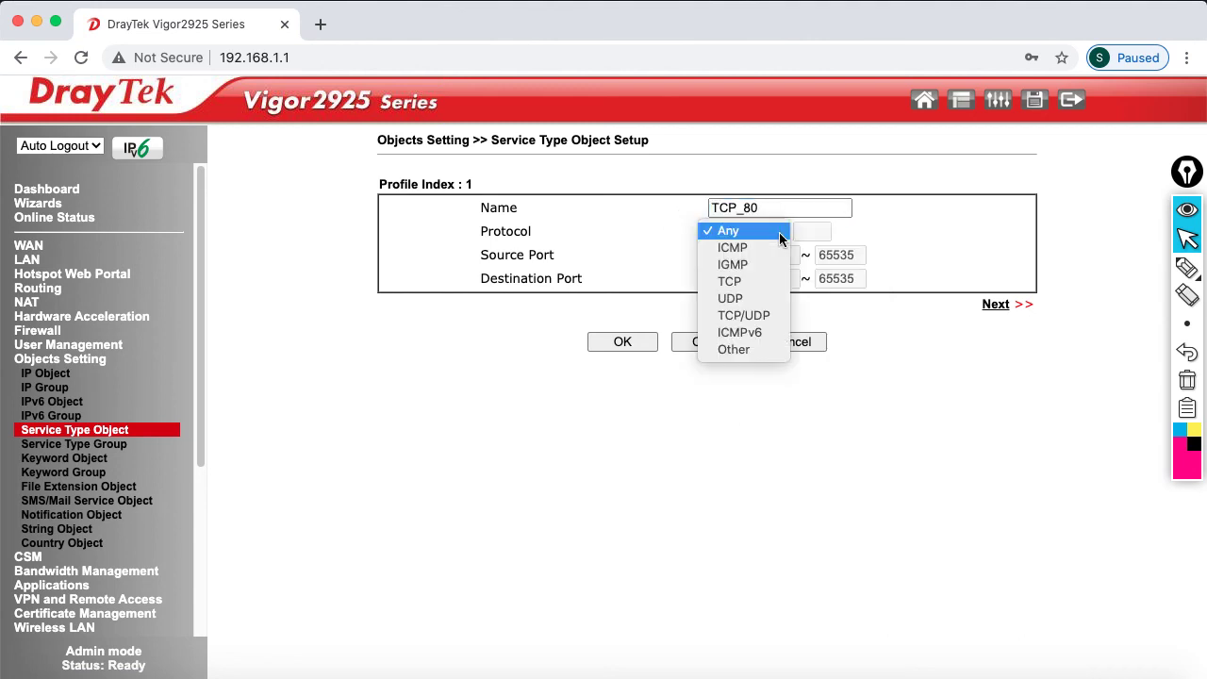
{"action": "left_click", "coordinate": [760, 281]}
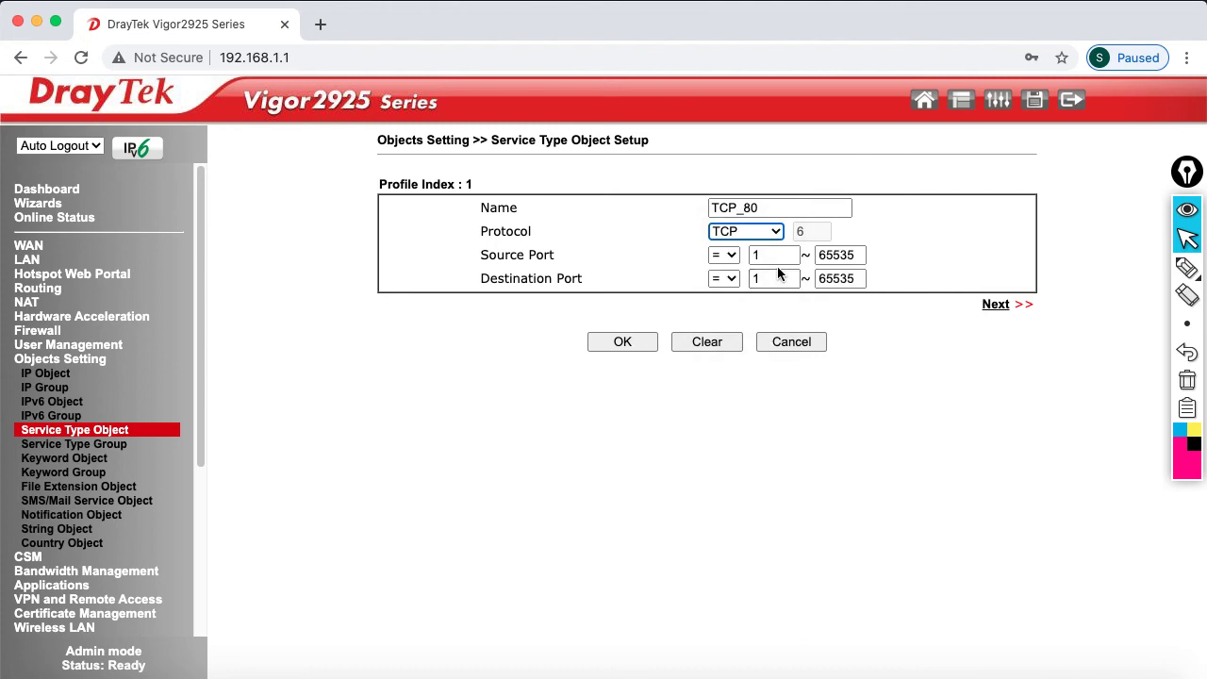
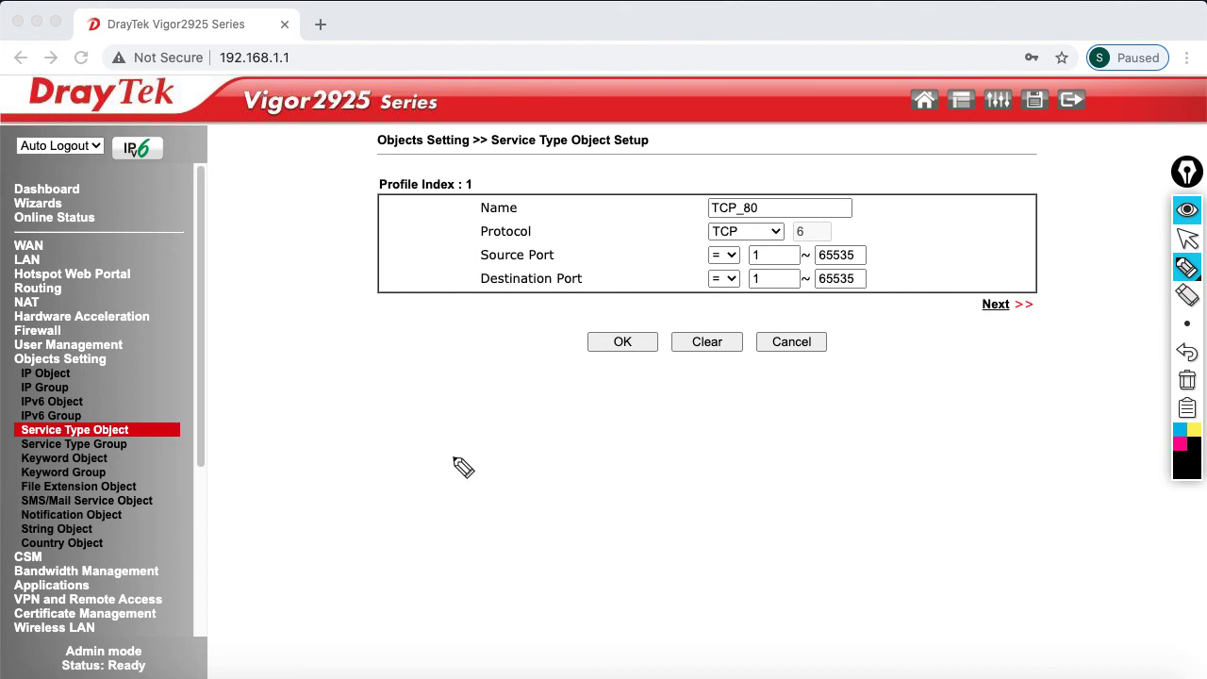
{"action": "mouse_move", "coordinate": [422, 445]}
{"action": "left_mouse_down"}
{"action": "mouse_move", "coordinate": [428, 467]}
{"action": "mouse_move", "coordinate": [431, 447]}
{"action": "mouse_move", "coordinate": [488, 453]}
{"action": "mouse_move", "coordinate": [714, 416]}
{"action": "mouse_move", "coordinate": [706, 428]}
{"action": "left_mouse_up"}
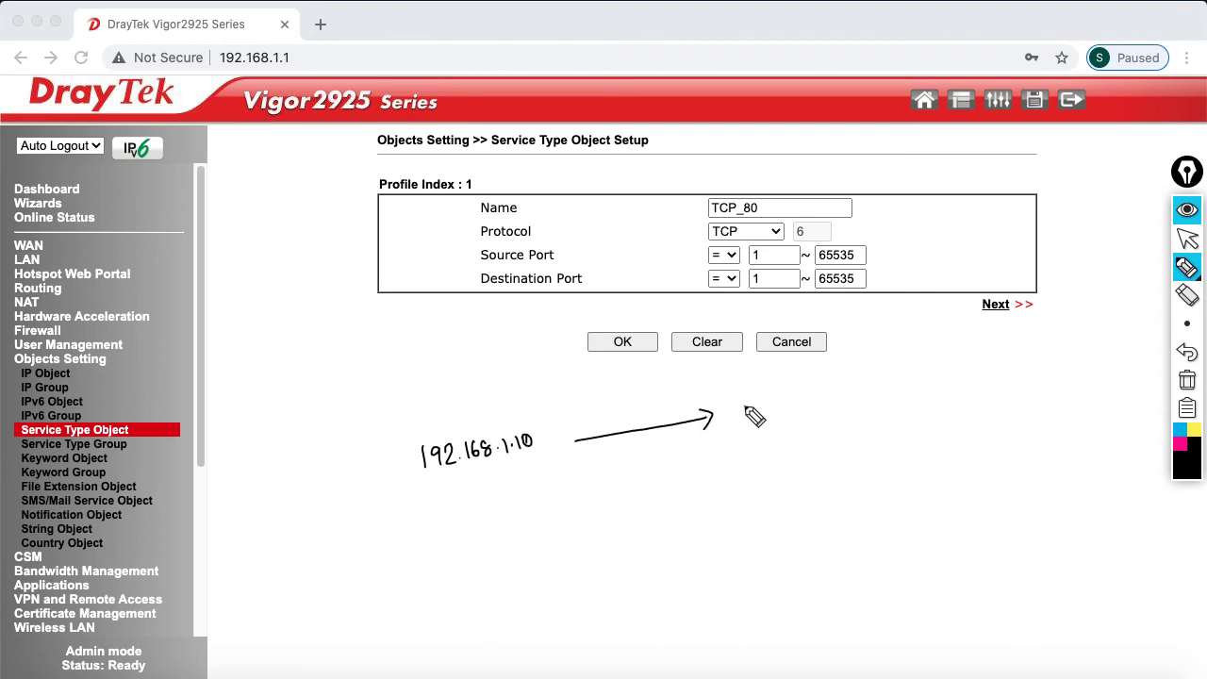
{"action": "left_click_drag", "start_coordinate": [771, 399], "coordinate": [850, 395]}
{"action": "left_click", "coordinate": [792, 405]}
{"action": "left_click", "coordinate": [817, 398]}
{"action": "left_click", "coordinate": [837, 397]}
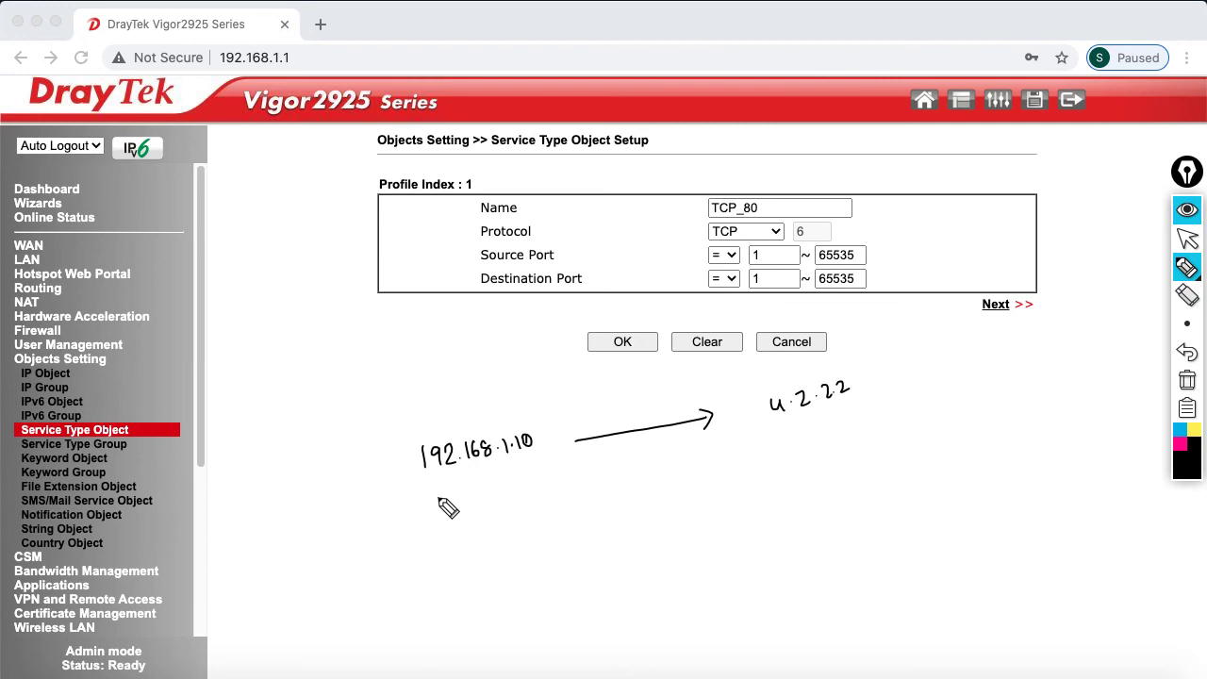
{"action": "mouse_move", "coordinate": [434, 521]}
{"action": "left_mouse_down"}
{"action": "mouse_move", "coordinate": [441, 537]}
{"action": "mouse_move", "coordinate": [579, 499]}
{"action": "left_mouse_up"}
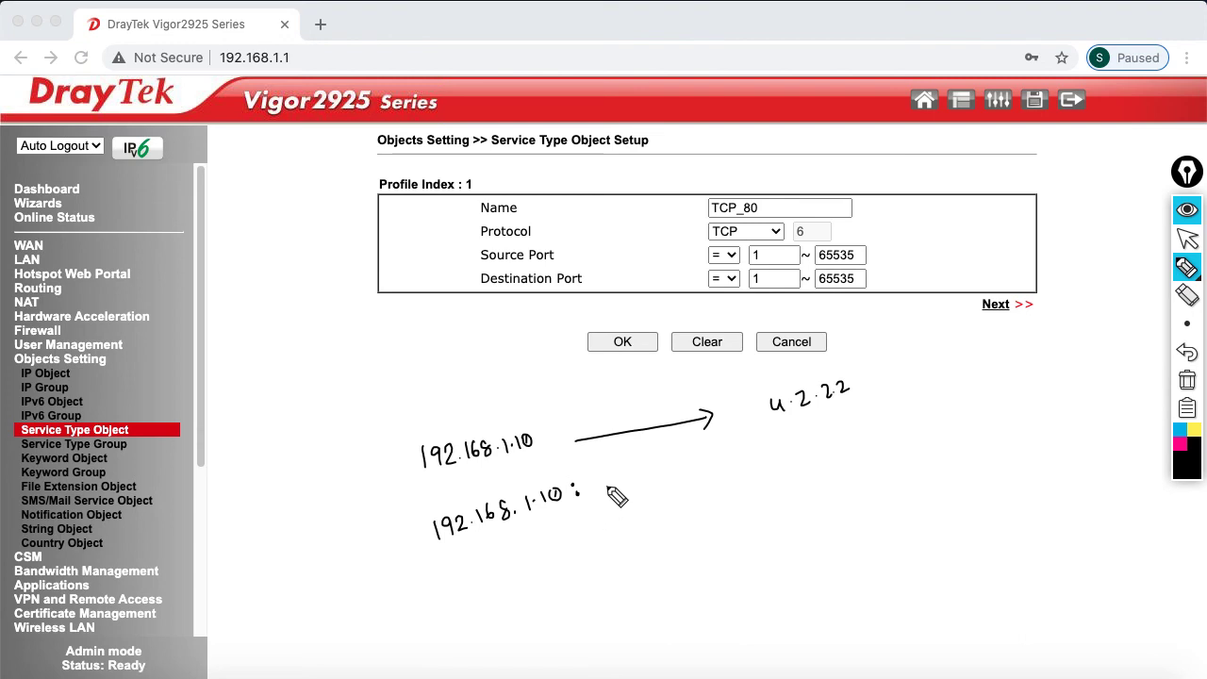
{"action": "mouse_move", "coordinate": [603, 477]}
{"action": "left_mouse_down"}
{"action": "mouse_move", "coordinate": [614, 491]}
{"action": "mouse_move", "coordinate": [718, 474]}
{"action": "mouse_move", "coordinate": [919, 421]}
{"action": "left_mouse_up"}
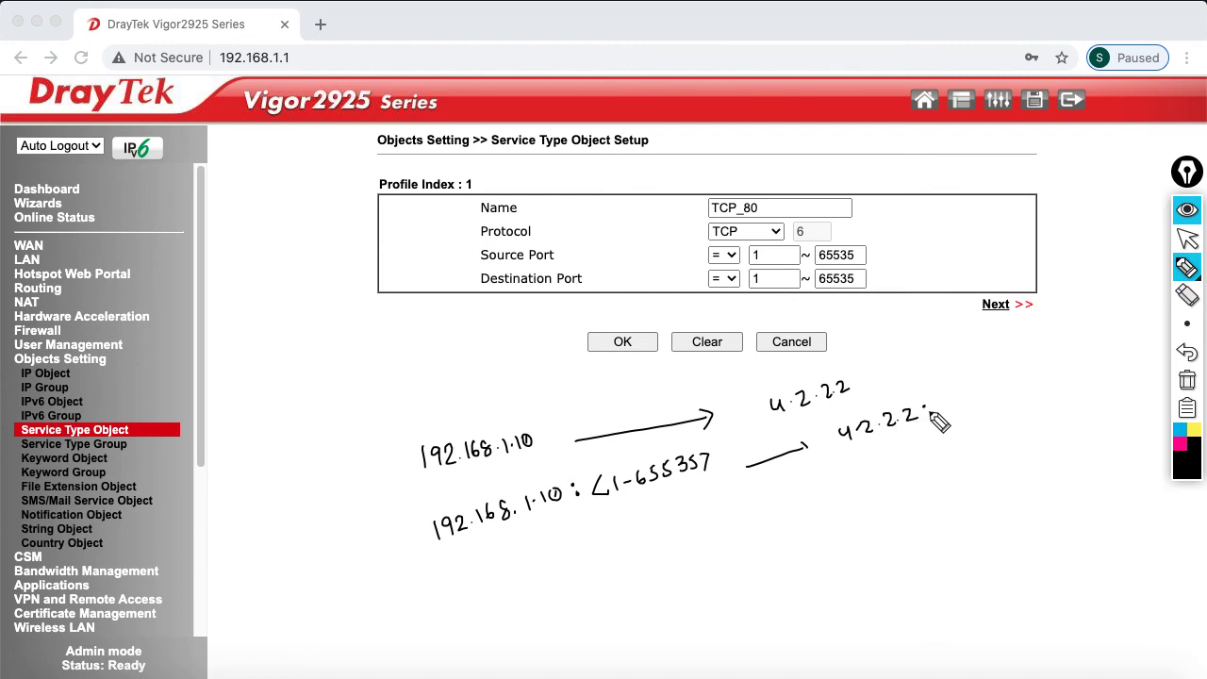
{"action": "left_click", "coordinate": [927, 400]}
{"action": "mouse_move", "coordinate": [946, 397]}
{"action": "left_mouse_down"}
{"action": "mouse_move", "coordinate": [942, 409]}
{"action": "mouse_move", "coordinate": [962, 406]}
{"action": "mouse_move", "coordinate": [962, 419]}
{"action": "left_mouse_up"}
{"action": "left_click_drag", "start_coordinate": [953, 422], "coordinate": [964, 424]}
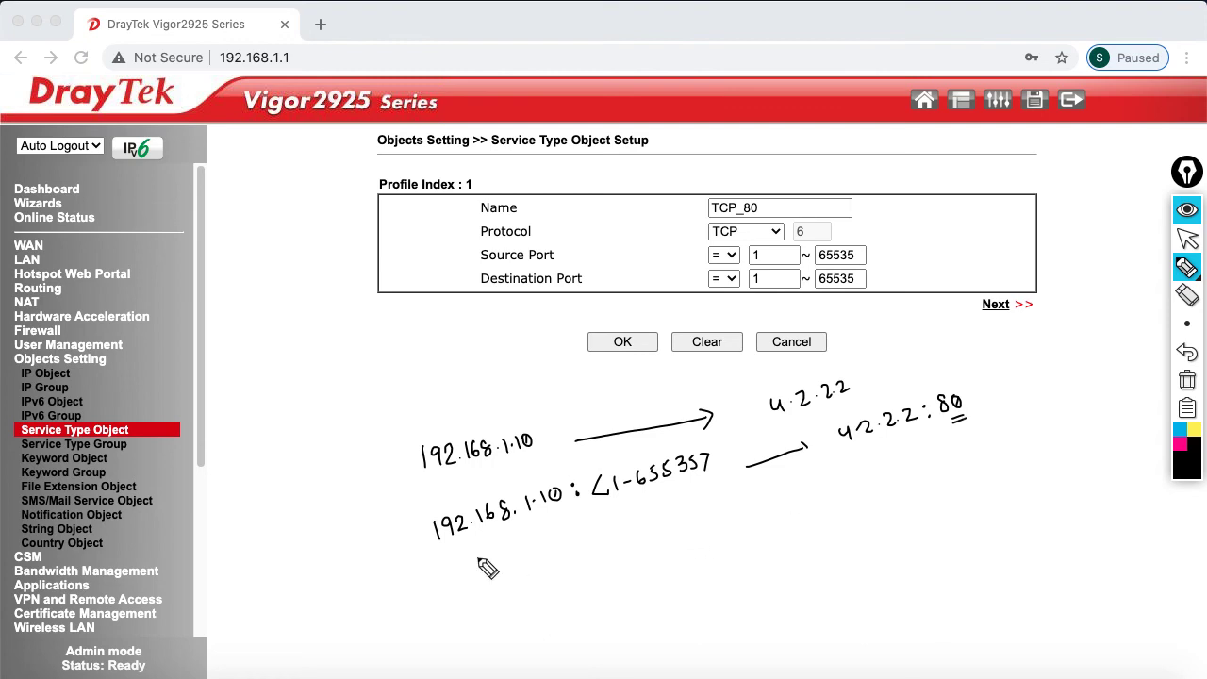
{"action": "left_click_drag", "start_coordinate": [451, 554], "coordinate": [561, 520]}
{"action": "left_click_drag", "start_coordinate": [632, 501], "coordinate": [698, 483]}
{"action": "left_click_drag", "start_coordinate": [856, 453], "coordinate": [963, 425]}
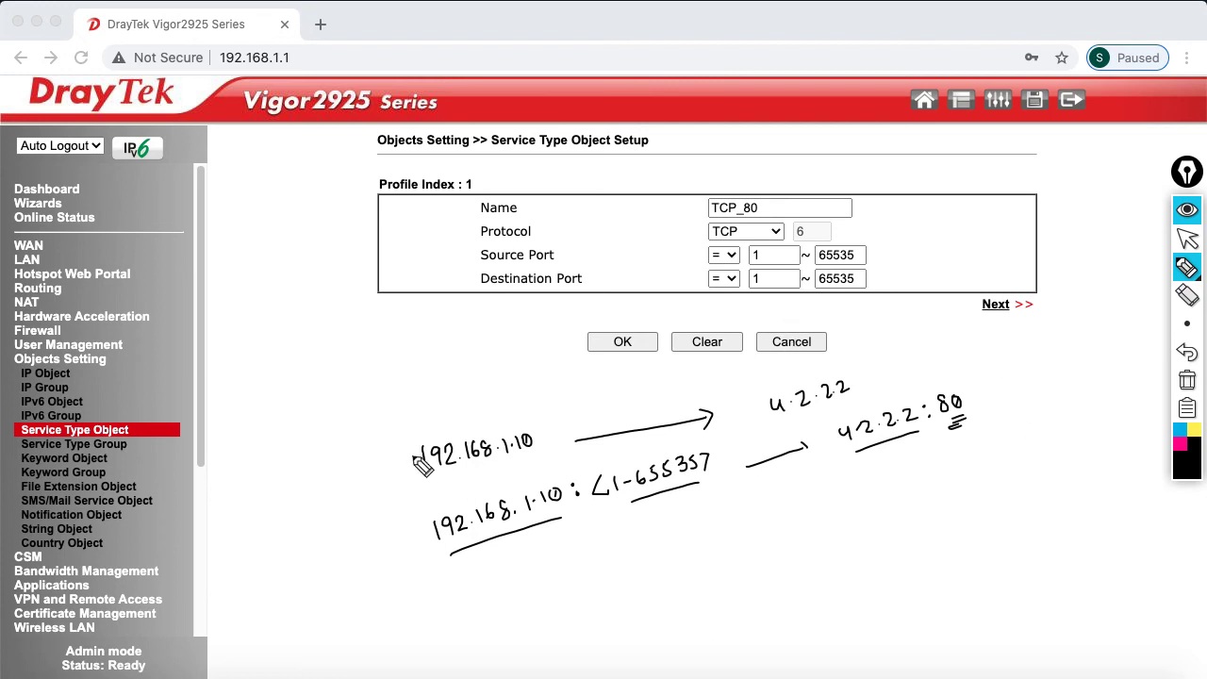
{"action": "mouse_move", "coordinate": [407, 426]}
{"action": "left_mouse_down"}
{"action": "mouse_move", "coordinate": [431, 585]}
{"action": "mouse_move", "coordinate": [449, 578]}
{"action": "left_mouse_up"}
{"action": "mouse_move", "coordinate": [944, 333]}
{"action": "left_mouse_down"}
{"action": "mouse_move", "coordinate": [995, 419]}
{"action": "mouse_move", "coordinate": [948, 466]}
{"action": "left_mouse_up"}
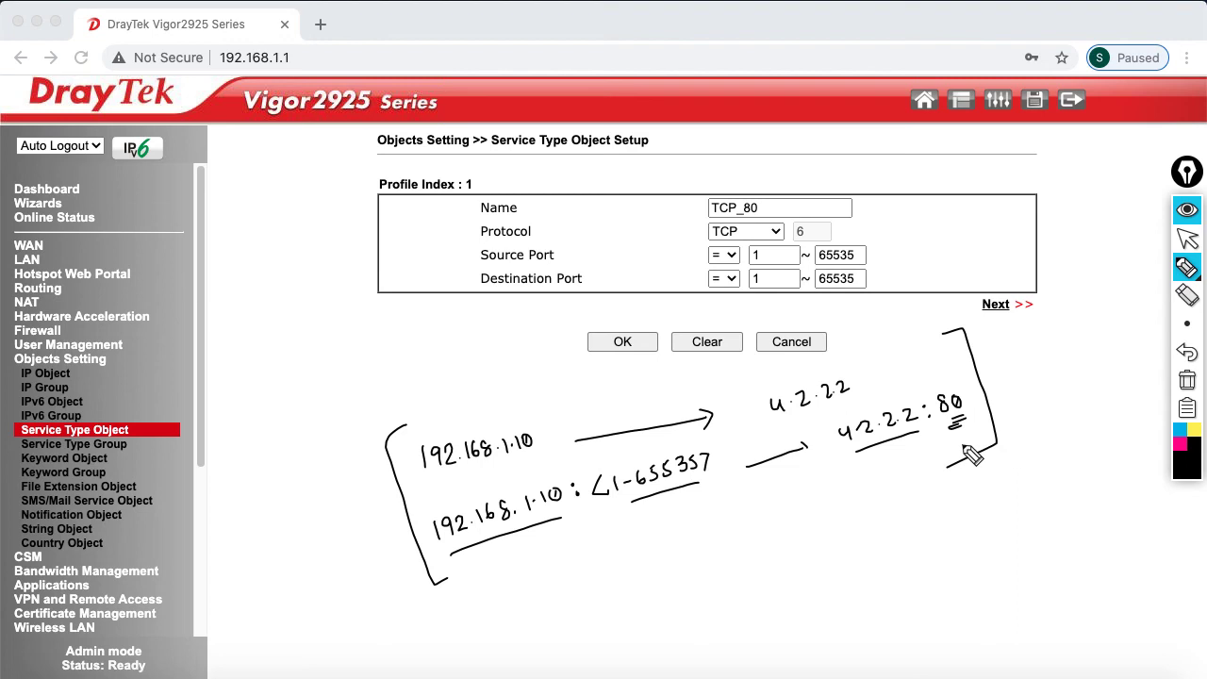
{"action": "left_click", "coordinate": [1186, 380]}
{"action": "left_click", "coordinate": [1186, 239]}
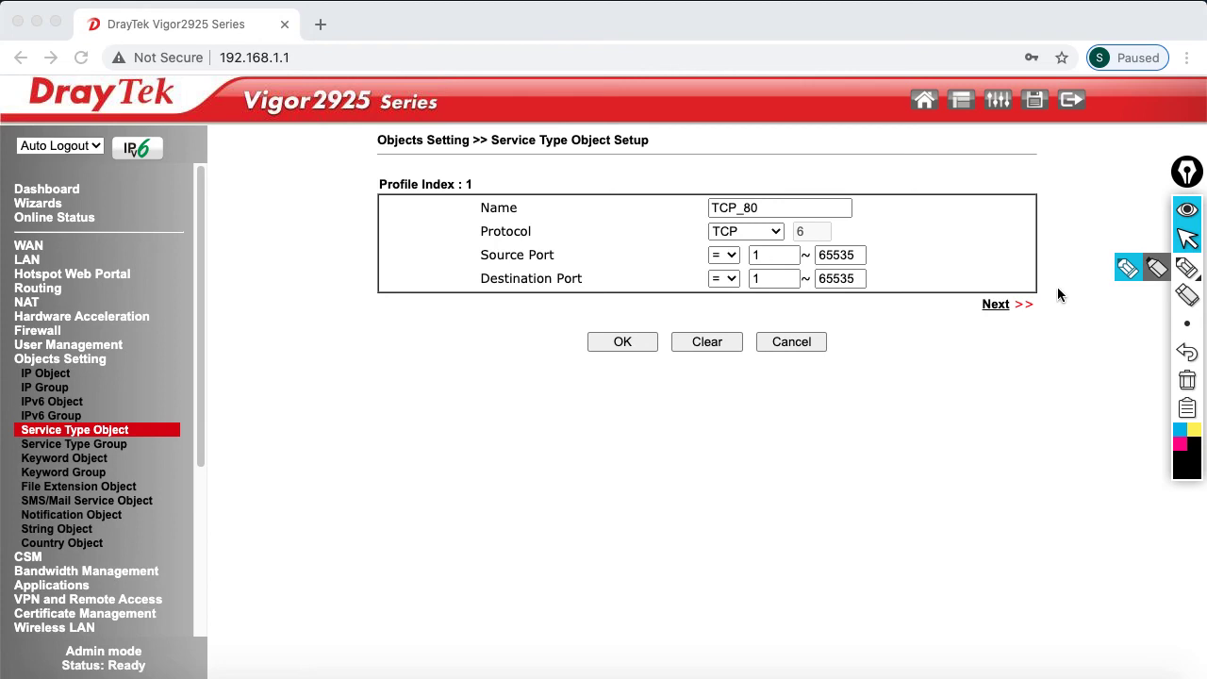
- Set TCP_80's destination port range to 80–80 and save the object
{"action": "double_click", "coordinate": [772, 279]}
{"action": "type", "text": "80"}
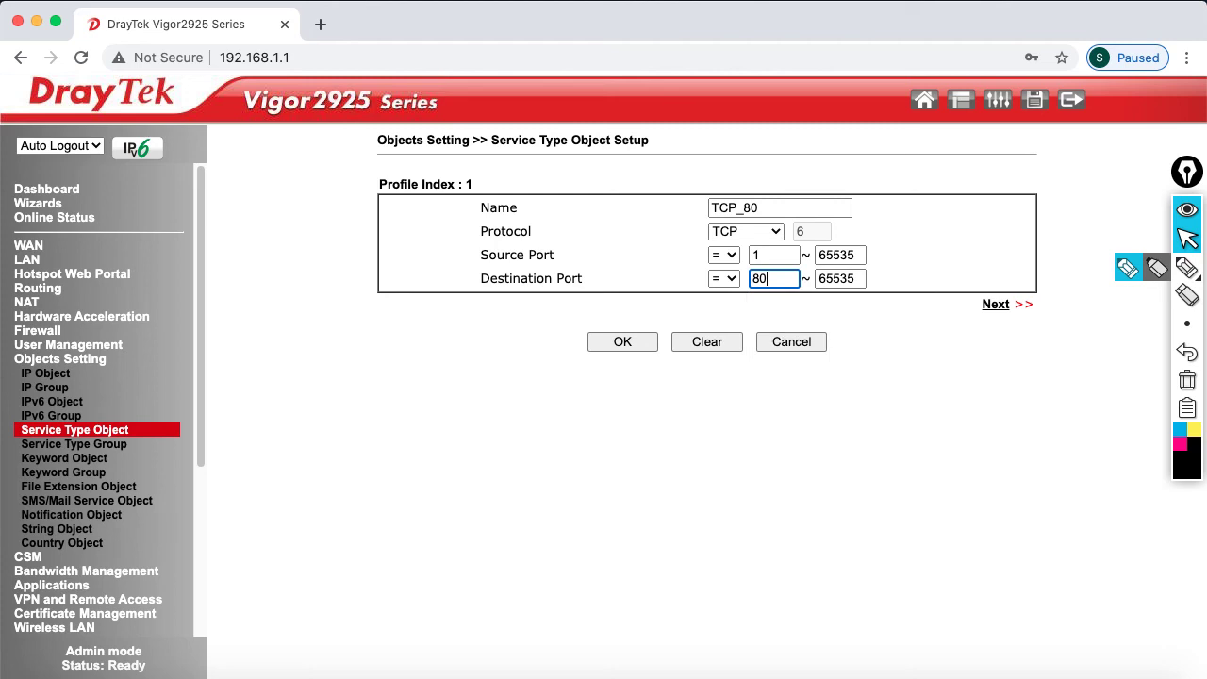
{"action": "double_click", "coordinate": [849, 279]}
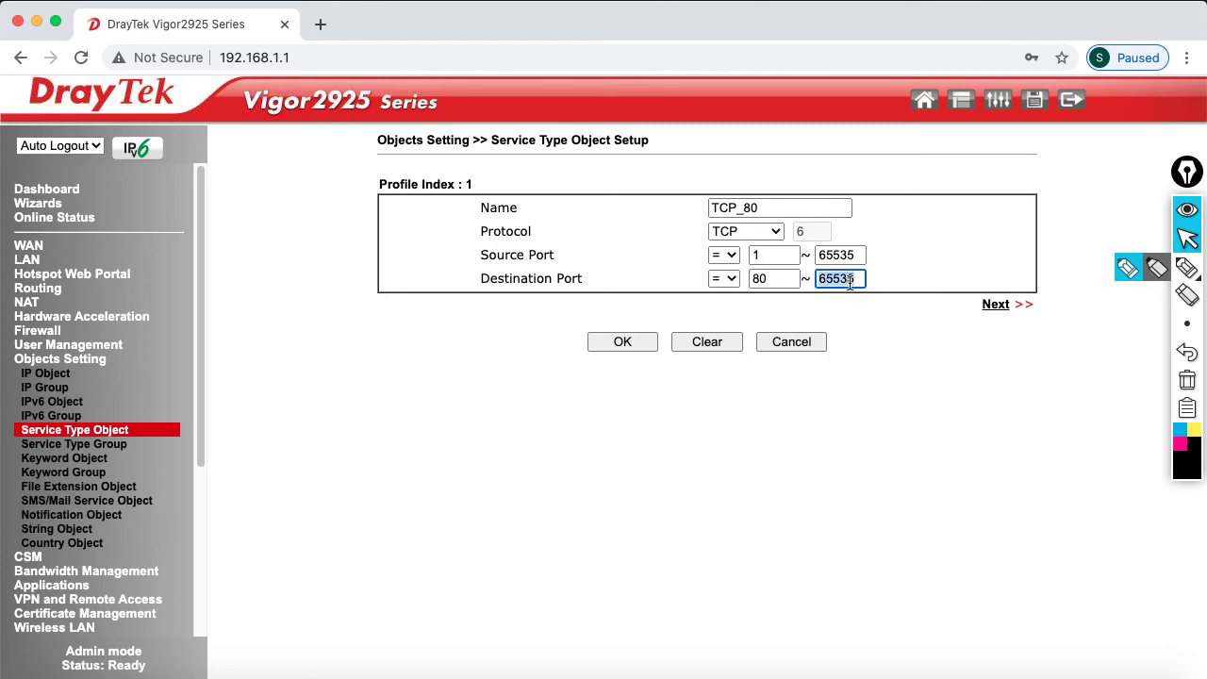
{"action": "type", "text": "80"}
{"action": "left_click", "coordinate": [639, 341]}
- Create service profile 2 as TCP_443 with protocol TCP and destination port 443–443
{"action": "left_click", "coordinate": [413, 247]}
{"action": "left_click", "coordinate": [743, 208]}
{"action": "type", "text": "TCP_443"}
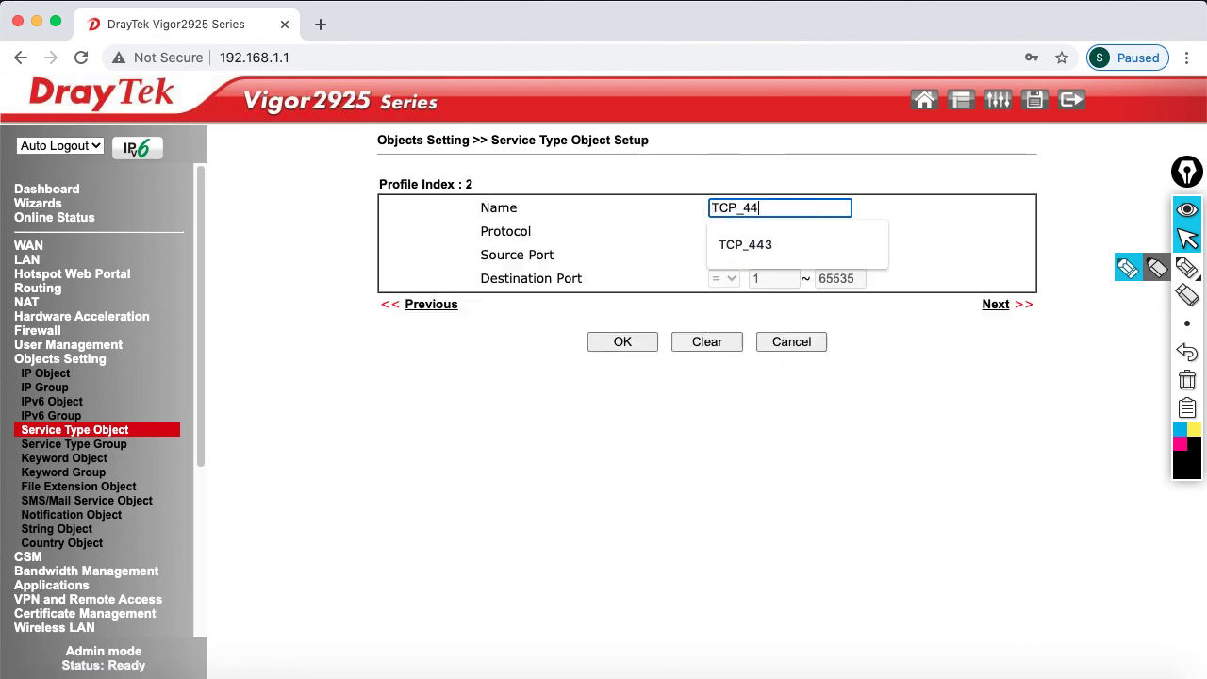
{"action": "left_click", "coordinate": [759, 231]}
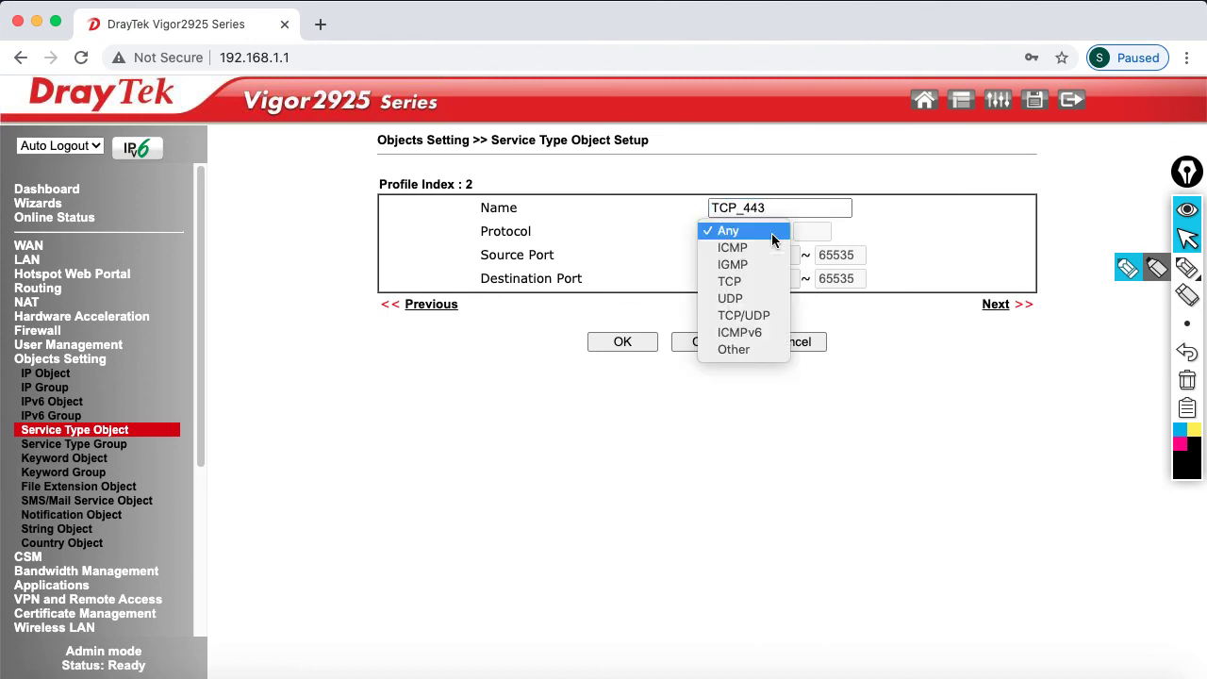
{"action": "left_click", "coordinate": [764, 278]}
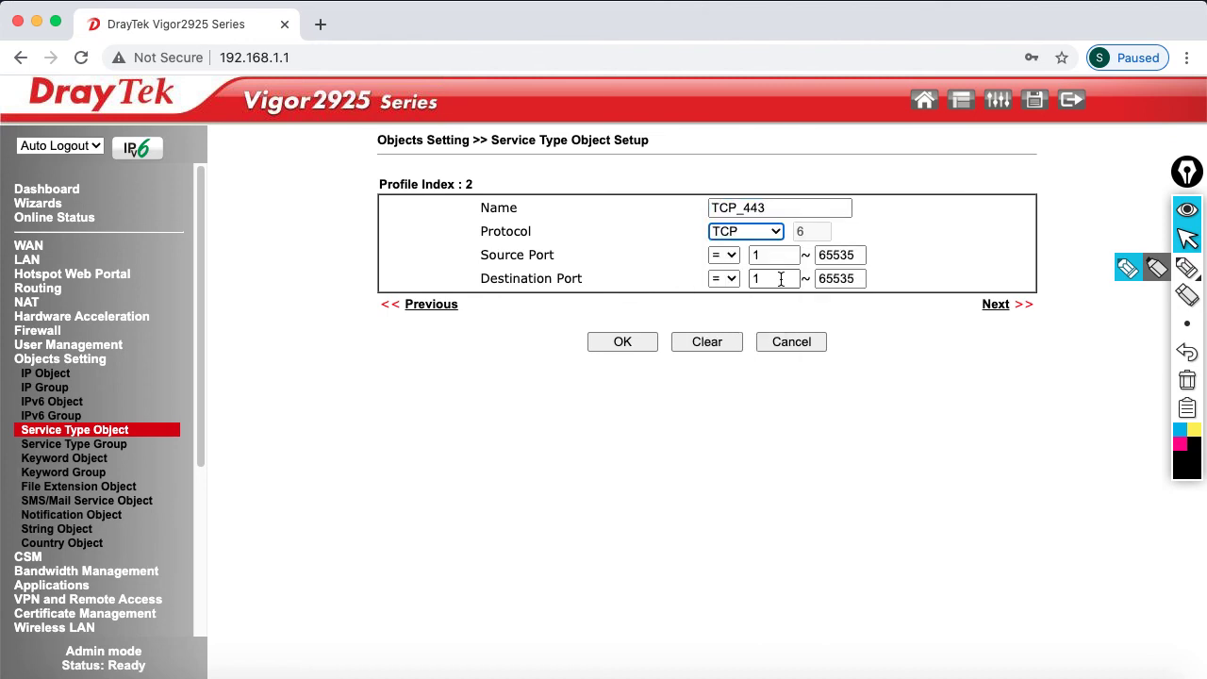
{"action": "left_click", "coordinate": [780, 278]}
{"action": "type", "text": "443"}
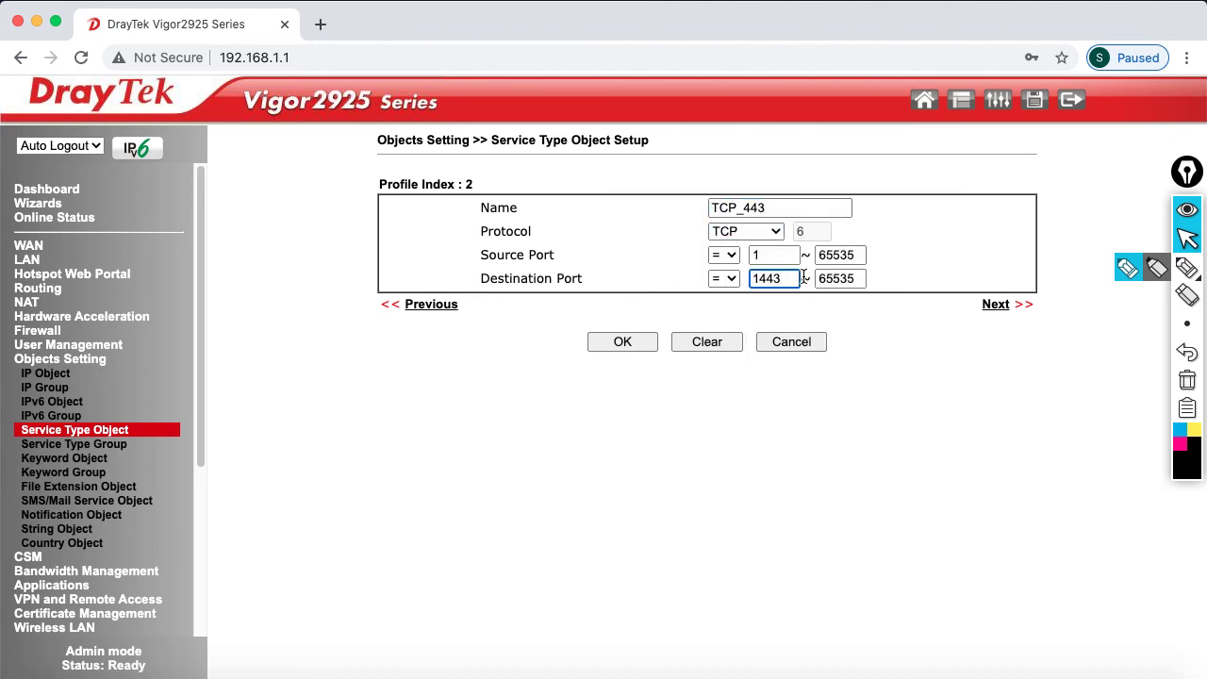
{"action": "type", "text": "443"}
{"action": "double_click", "coordinate": [856, 278]}
{"action": "type", "text": "443"}
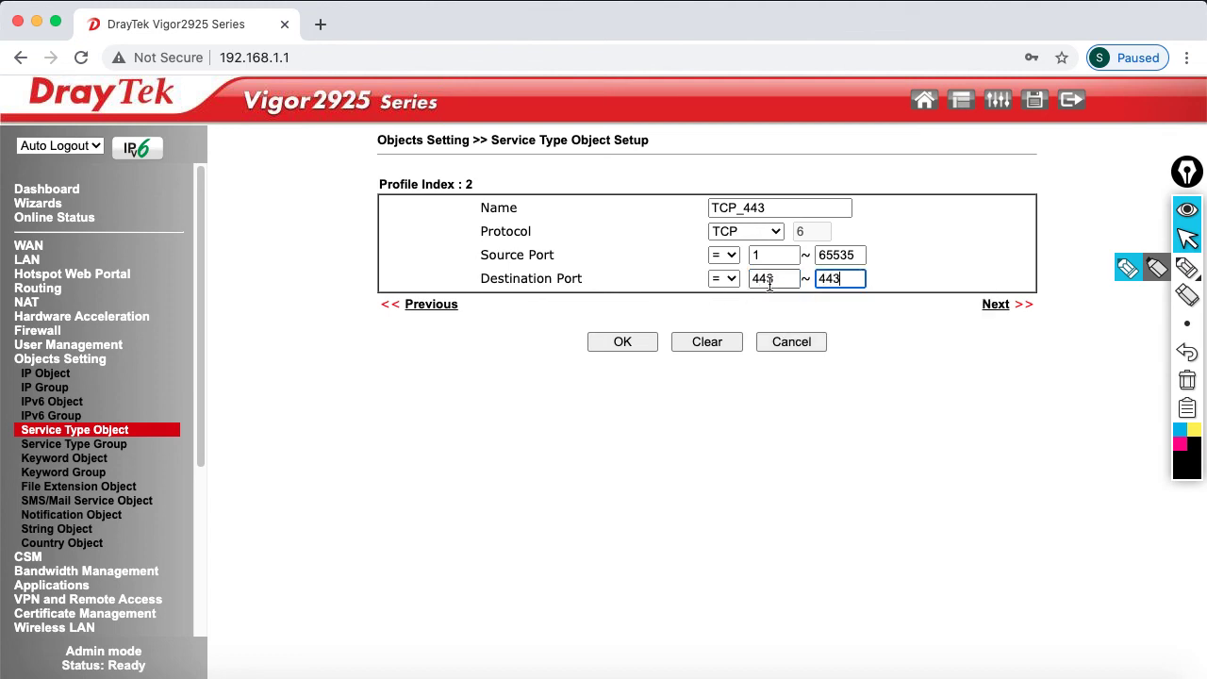
{"action": "left_click", "coordinate": [629, 347]}
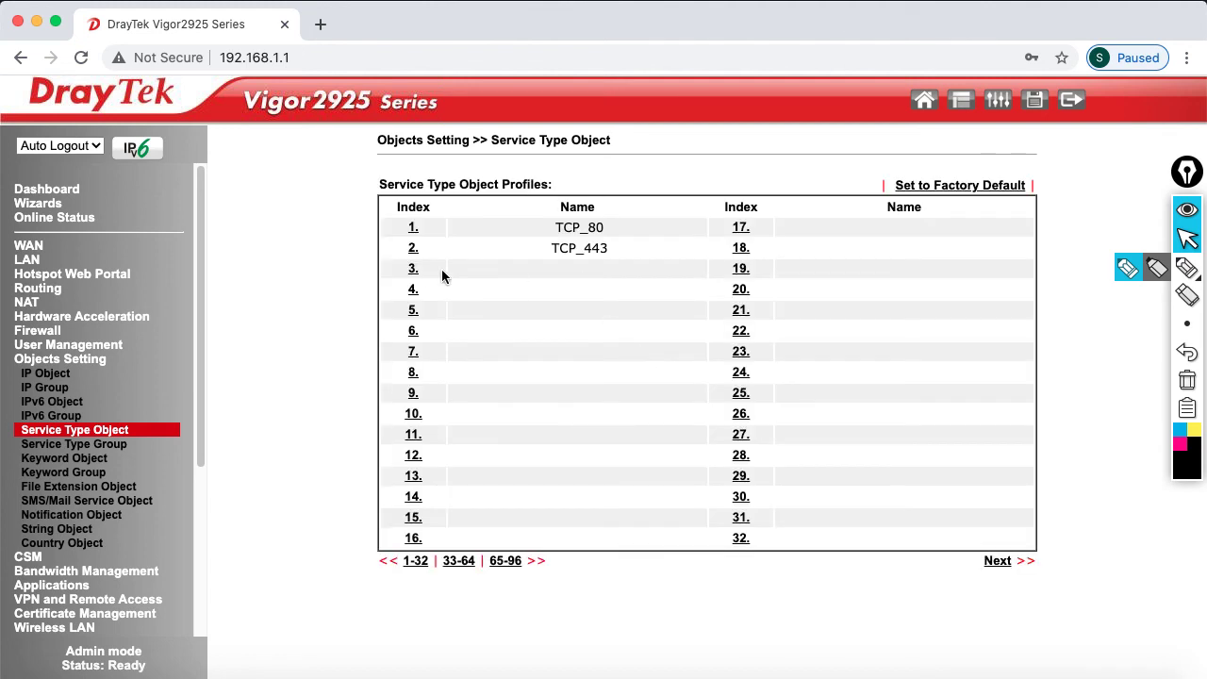
- Name service profile 3 UDP_53 and choose UDP as its protocol
{"action": "left_click", "coordinate": [416, 273]}
{"action": "left_click", "coordinate": [751, 207]}
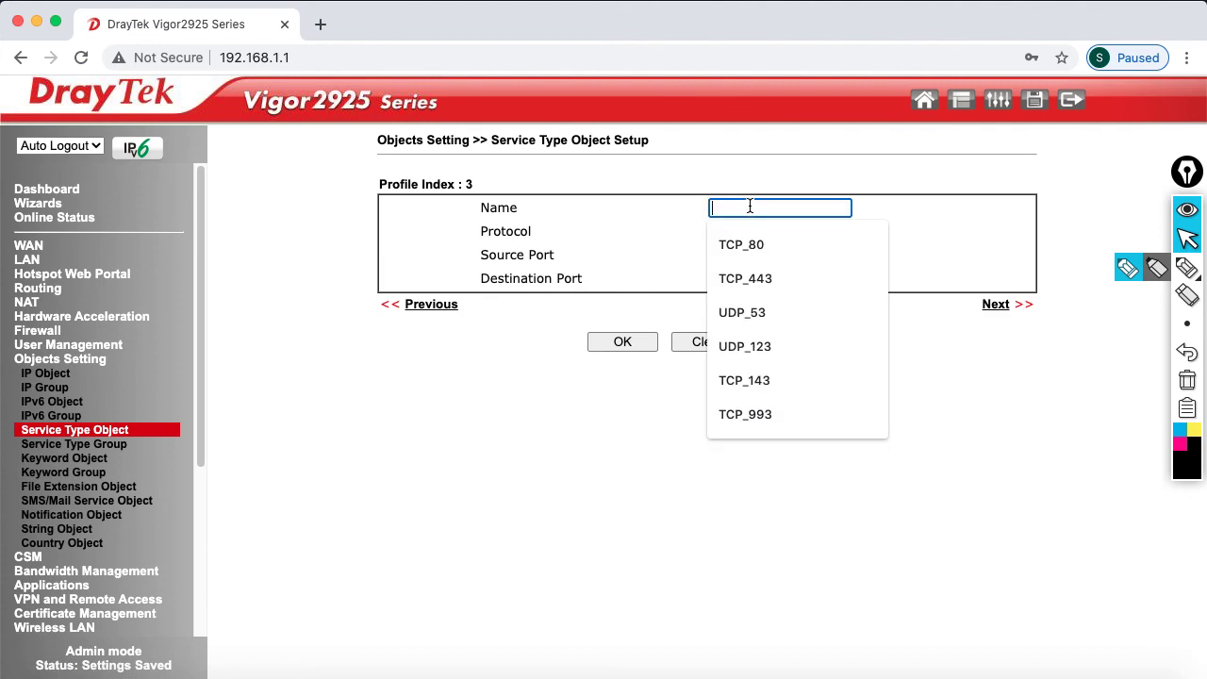
{"action": "type", "text": "UDP_"}
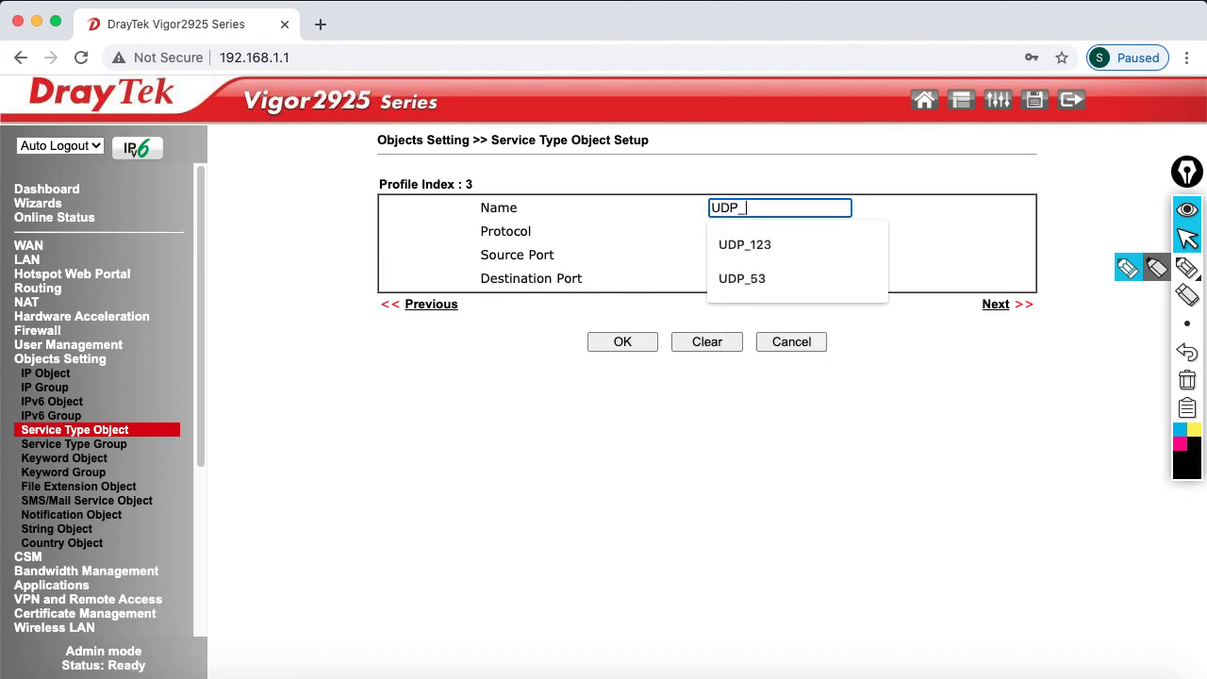
{"action": "type", "text": "54"}
{"action": "key", "text": "BackSpace"}
{"action": "type", "text": "3"}
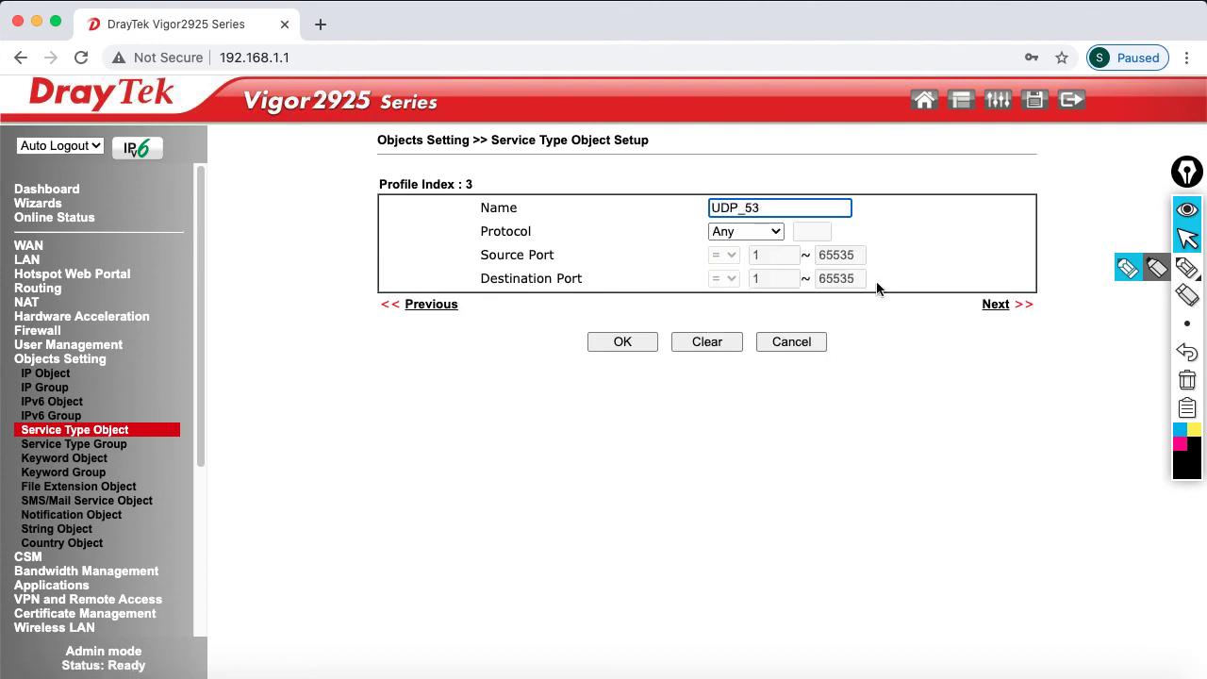
{"action": "left_click", "coordinate": [782, 234]}
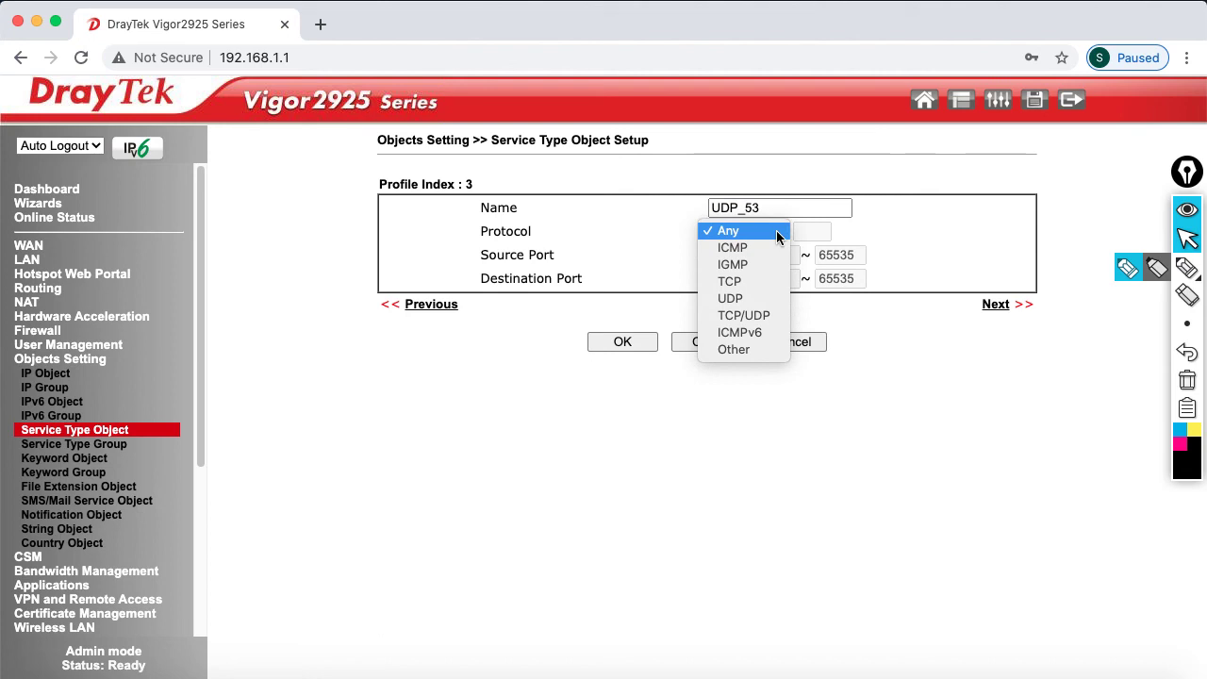
{"action": "left_click", "coordinate": [755, 300]}
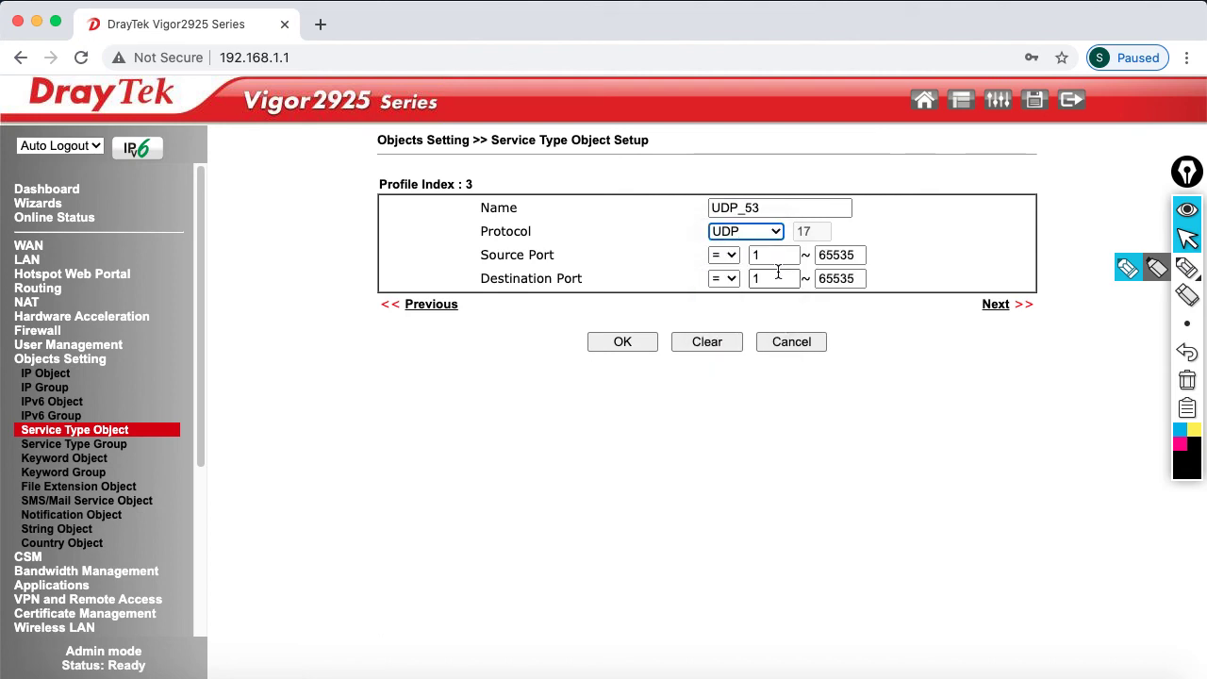
- Set destination port 53–53, switch the protocol to TCP/UDP, and save UDP_53
{"action": "left_click", "coordinate": [757, 278]}
{"action": "type", "text": "53"}
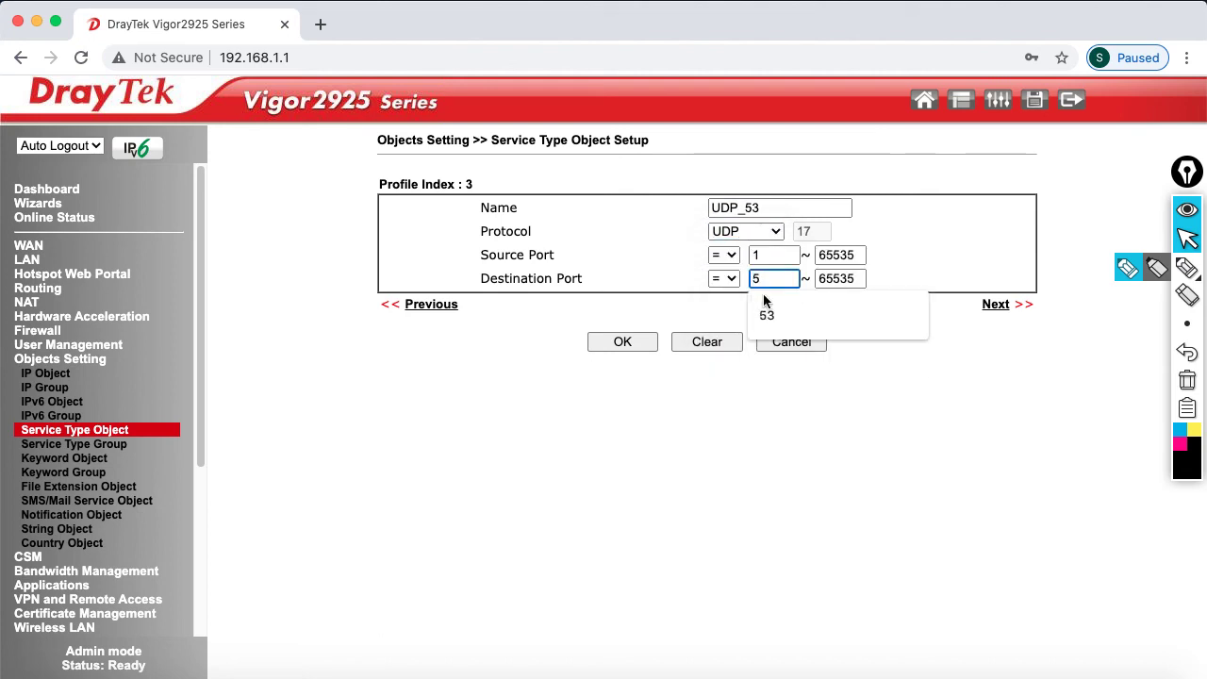
{"action": "double_click", "coordinate": [856, 280]}
{"action": "type", "text": "5"}
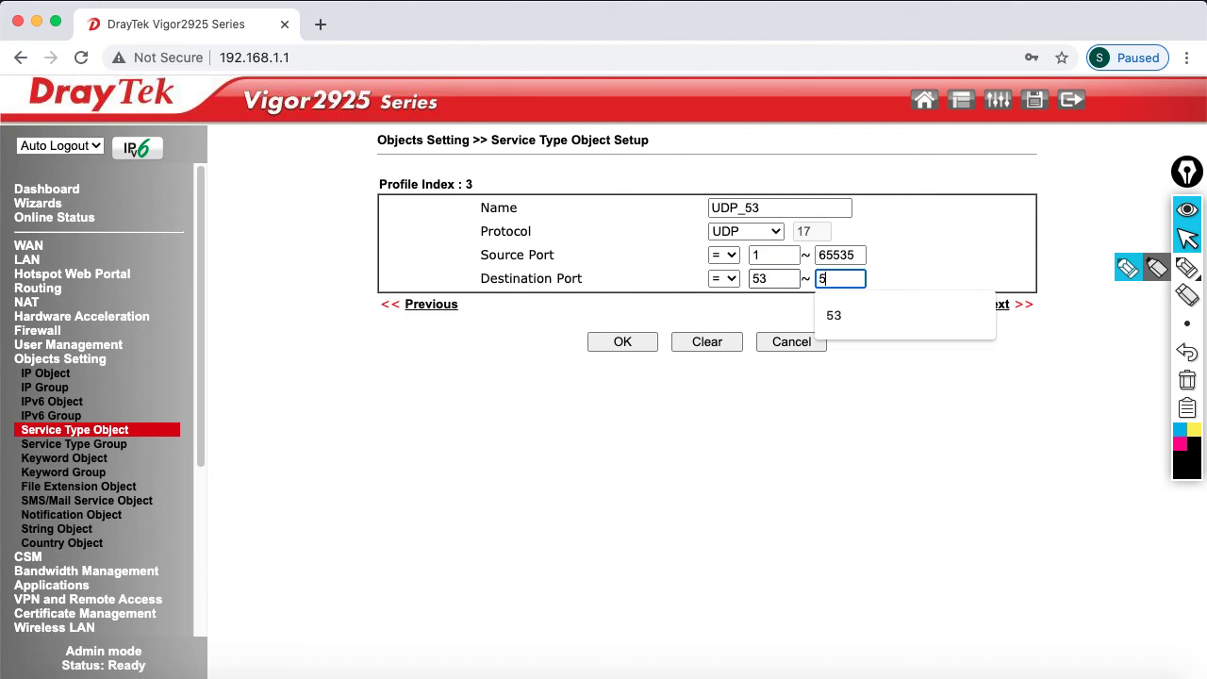
{"action": "left_click", "coordinate": [868, 318]}
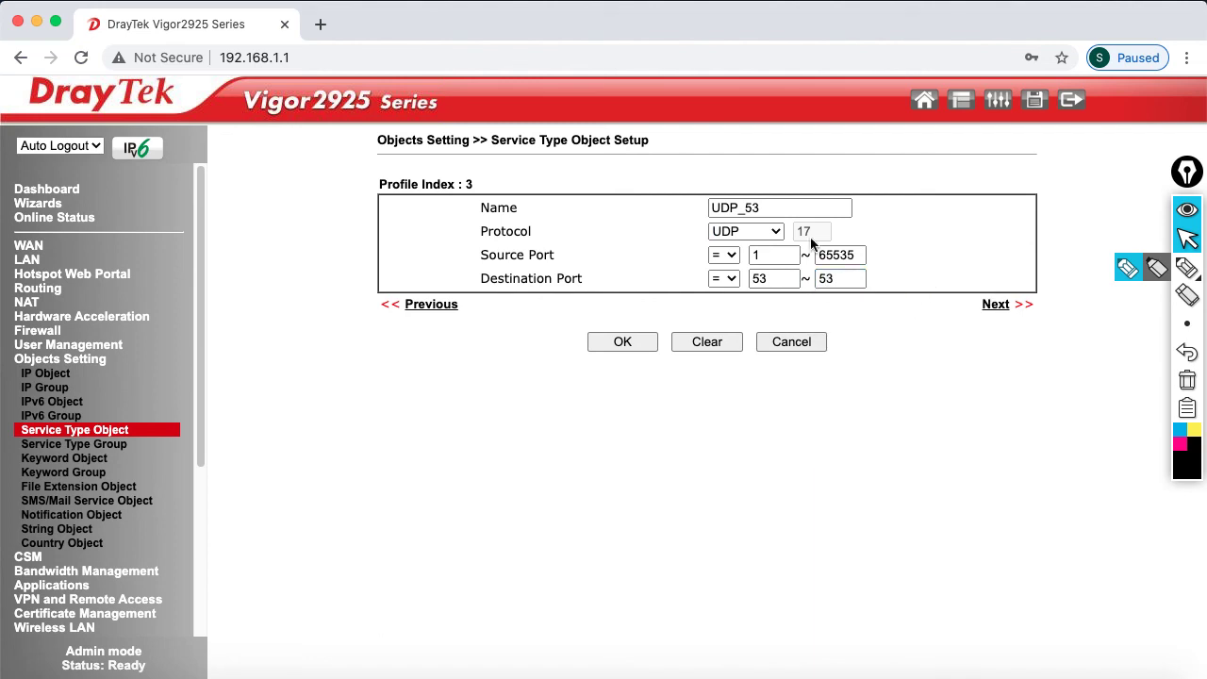
{"action": "left_click", "coordinate": [767, 231]}
{"action": "left_click", "coordinate": [766, 247]}
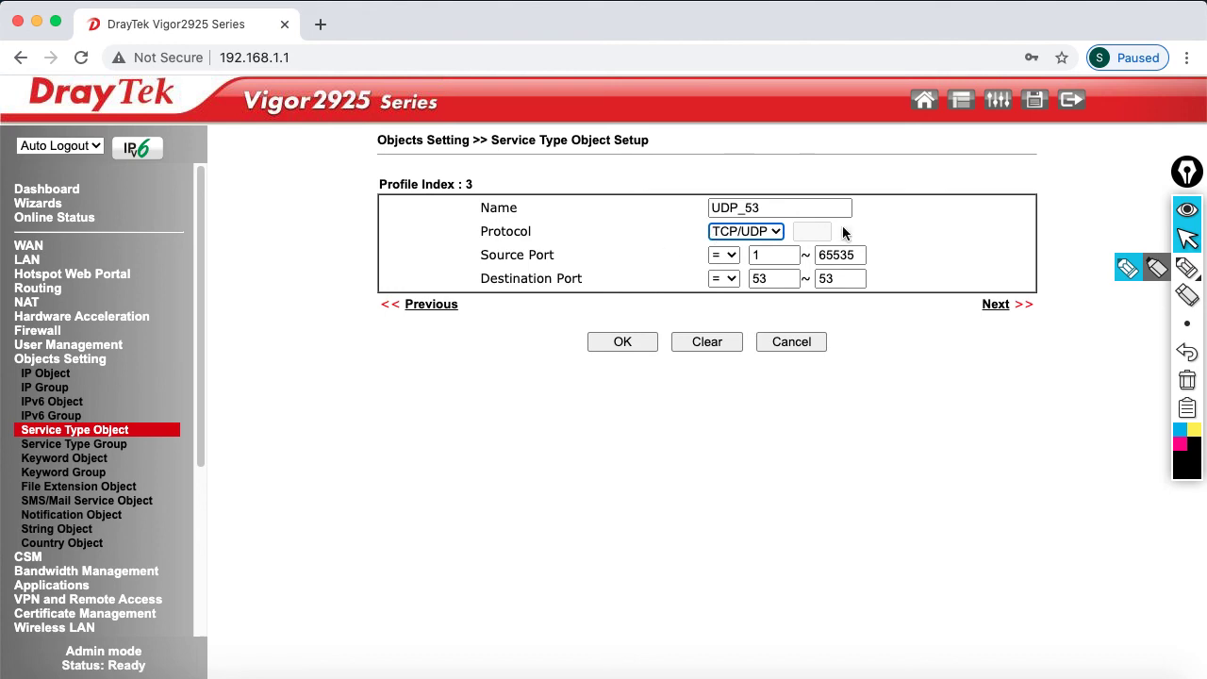
{"action": "left_click", "coordinate": [635, 342]}
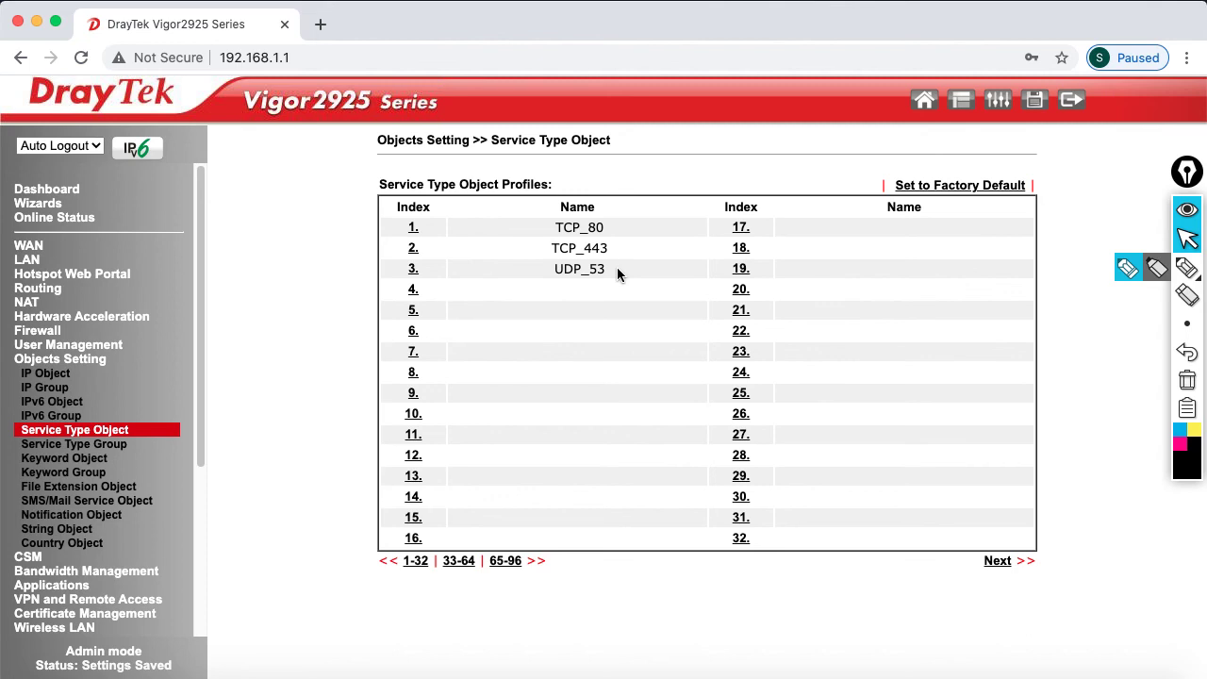
- Create service group 1 named WEB_BROWSING with members TCP_80, TCP_443 and UDP_53
{"action": "left_click", "coordinate": [96, 444]}
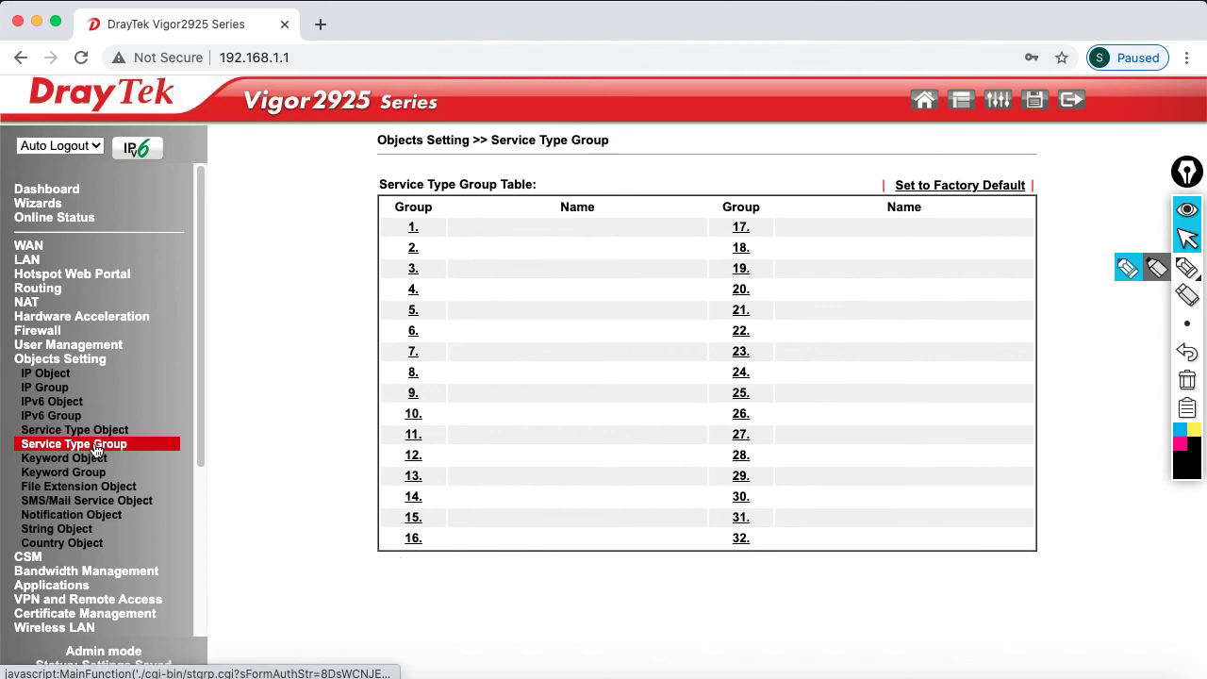
{"action": "left_click", "coordinate": [412, 228]}
{"action": "left_click", "coordinate": [640, 204]}
{"action": "type", "text": "WEB_BROWSING"}
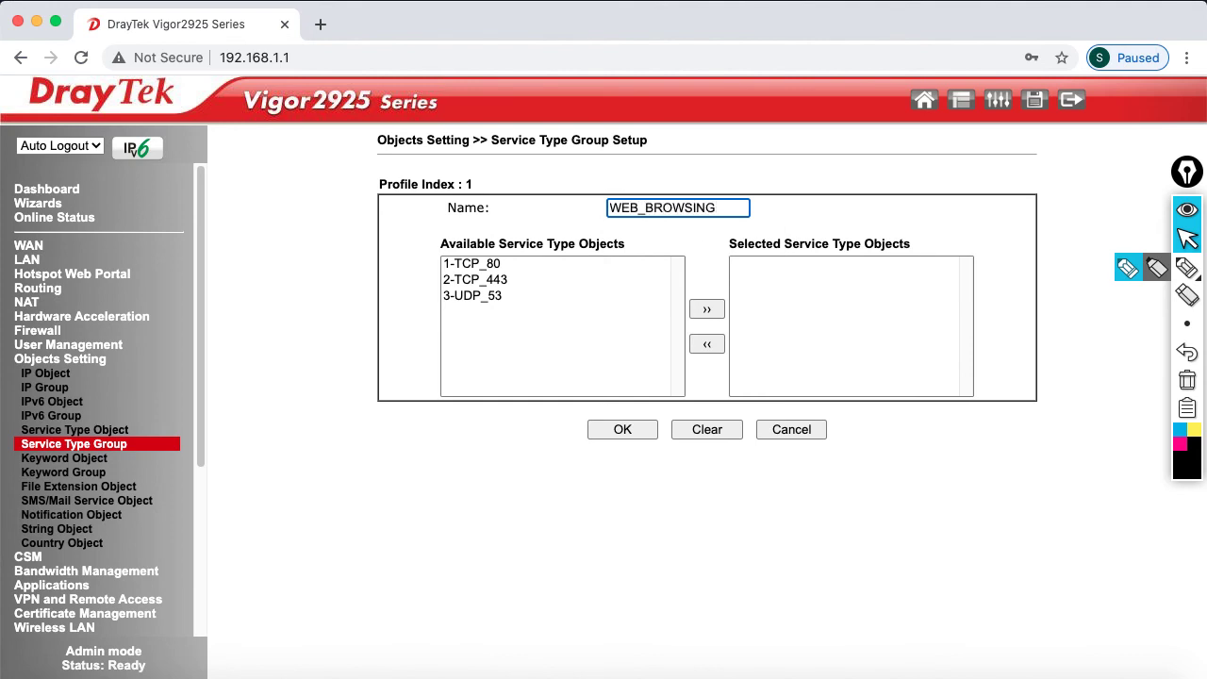
{"action": "left_click_drag", "start_coordinate": [488, 271], "coordinate": [500, 298]}
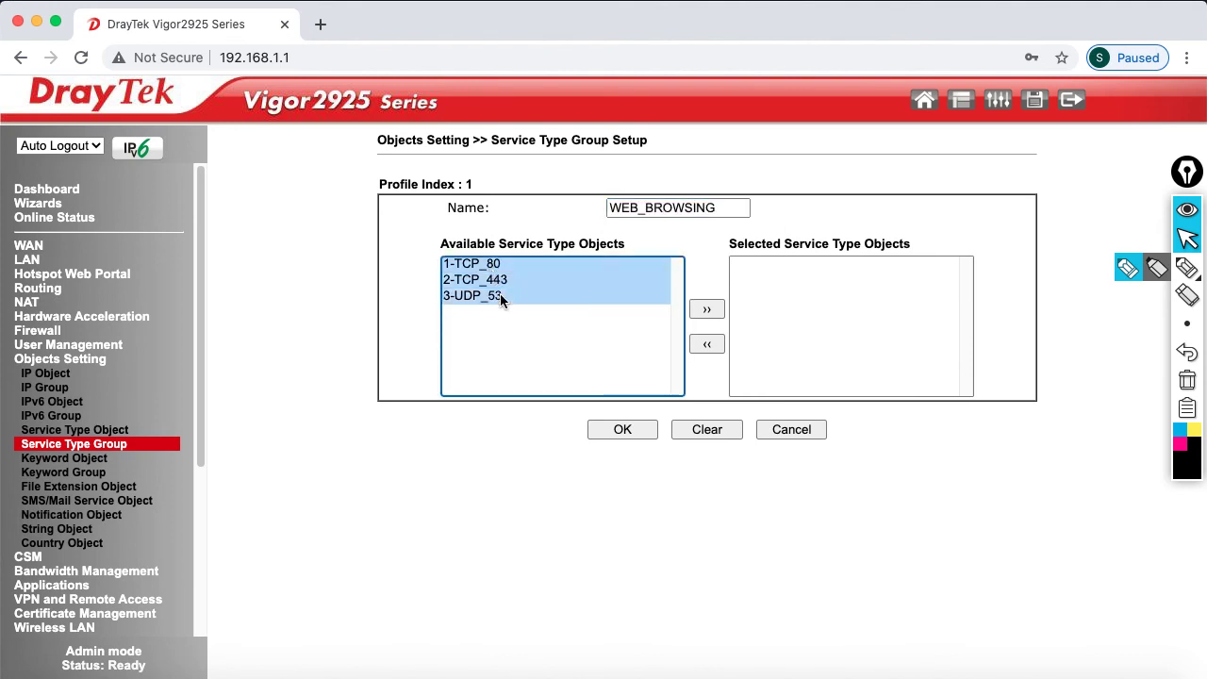
{"action": "left_click", "coordinate": [712, 311]}
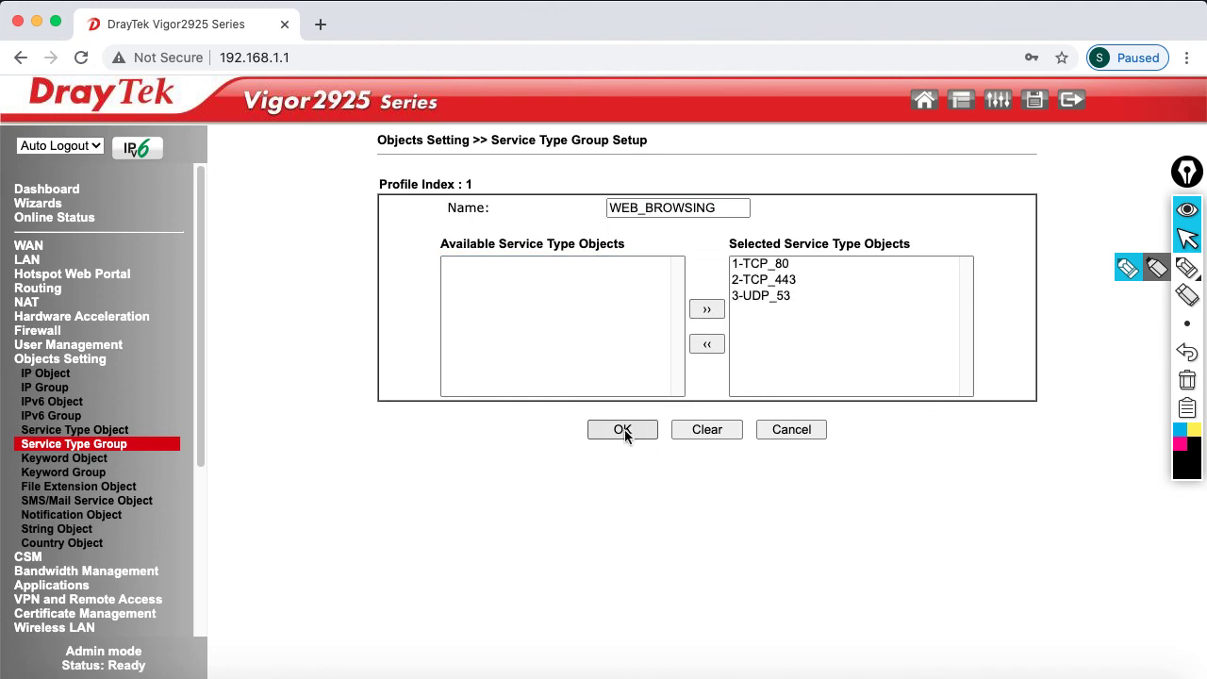
{"action": "left_click", "coordinate": [622, 429]}
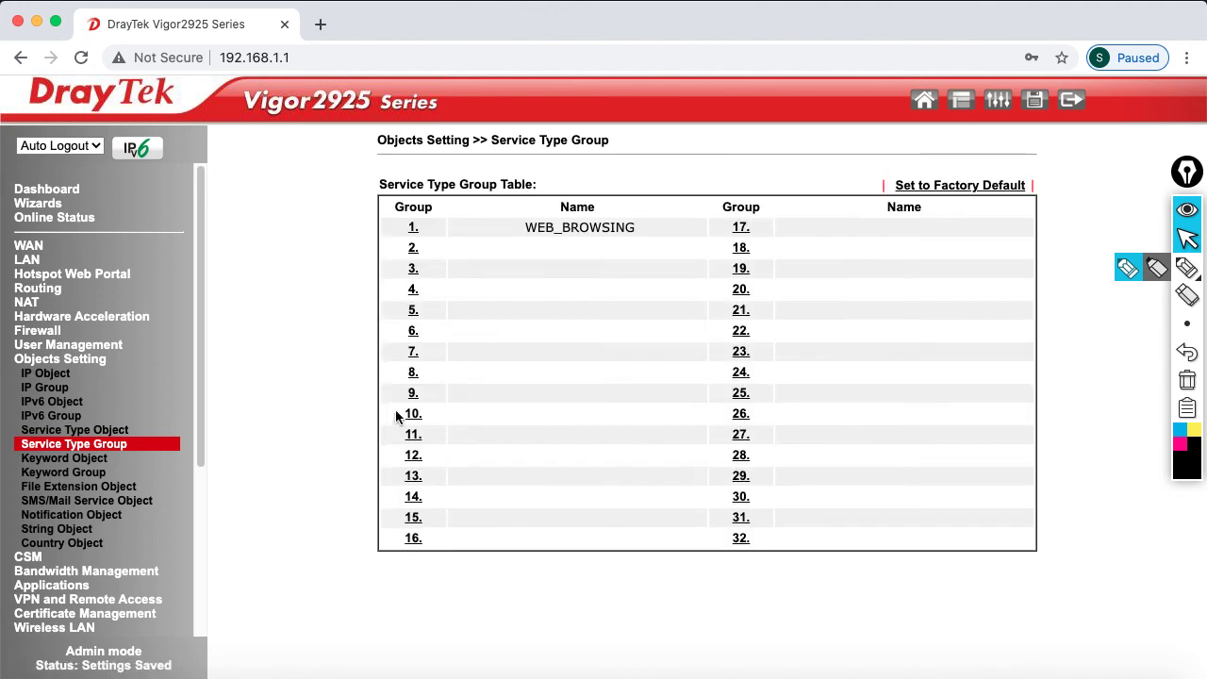
{"action": "left_click", "coordinate": [56, 331]}
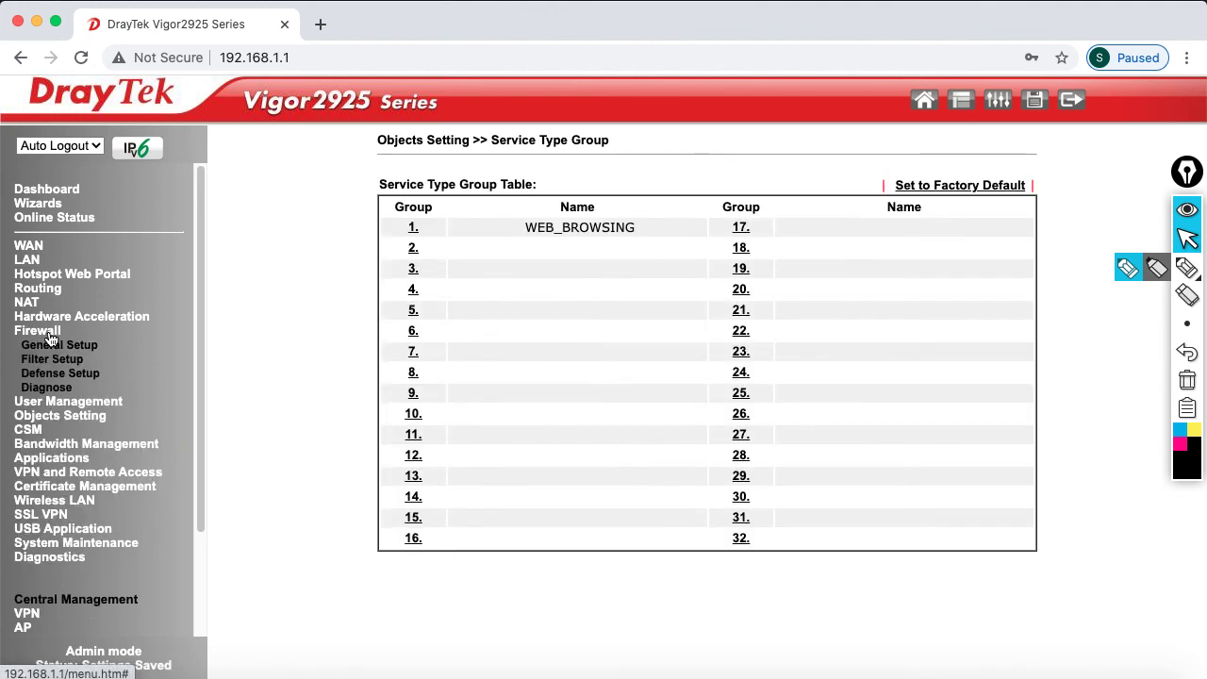
- Enable rule 3 of filter set 2 and enter the comment ALLOW_BROWSING
{"action": "left_click", "coordinate": [55, 359]}
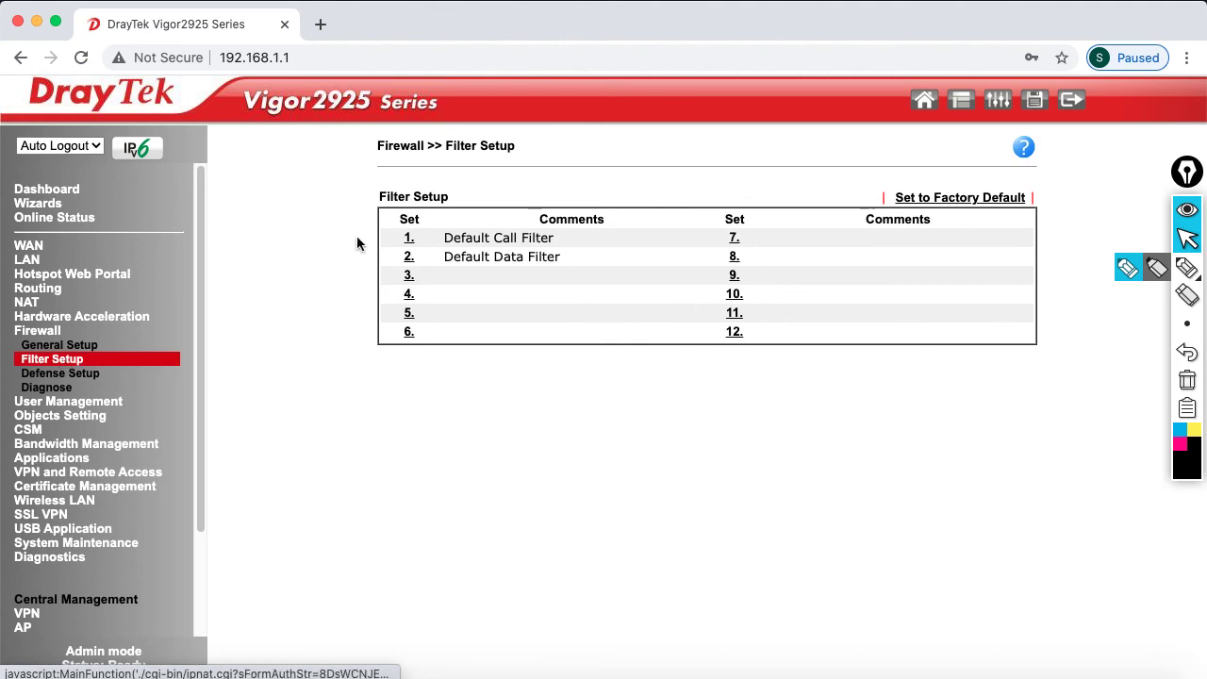
{"action": "left_click", "coordinate": [408, 257]}
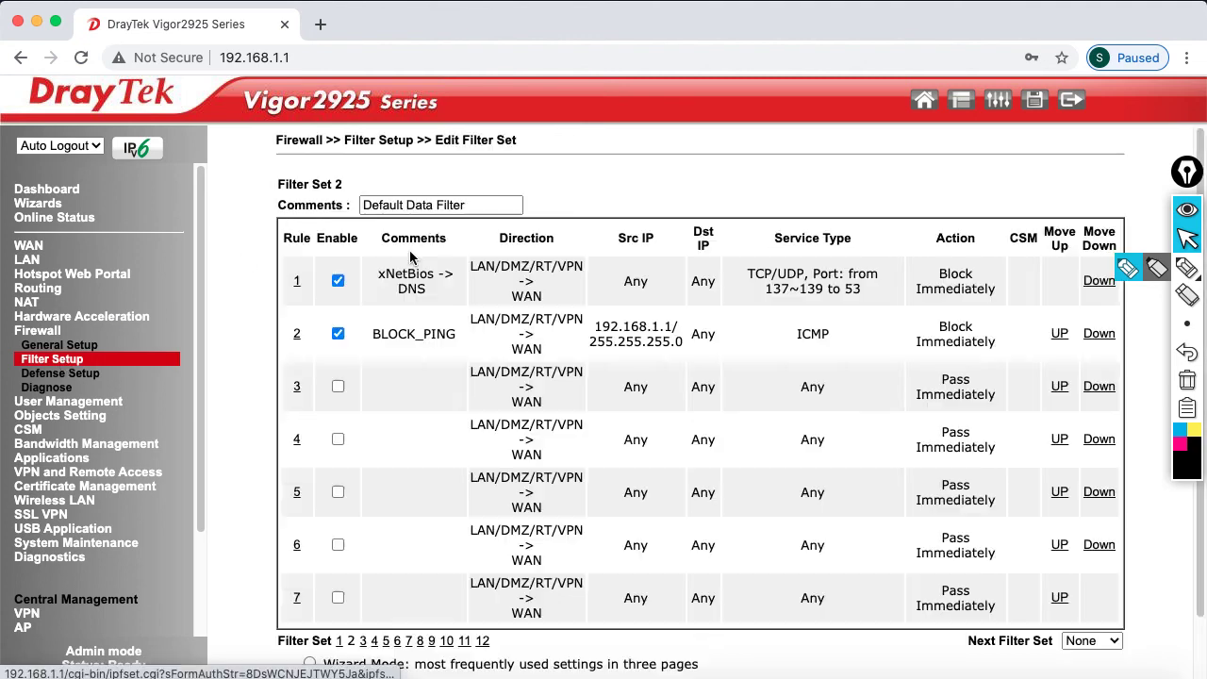
{"action": "left_click", "coordinate": [296, 389]}
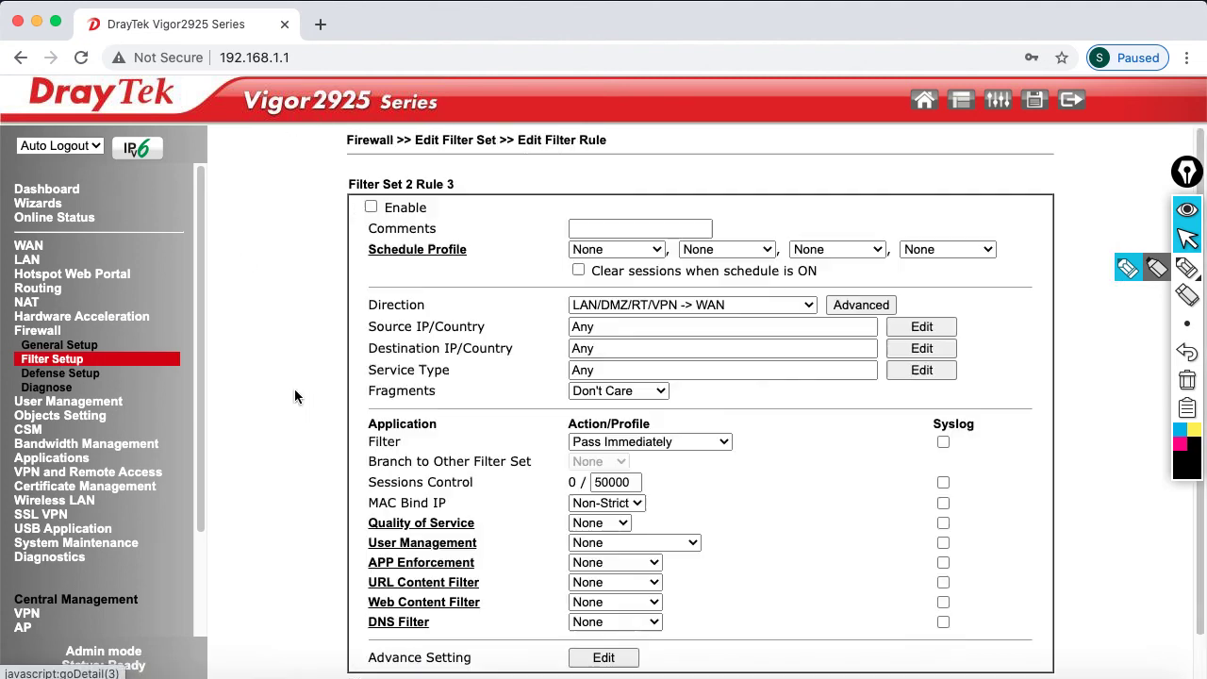
{"action": "left_click", "coordinate": [371, 207]}
{"action": "left_click", "coordinate": [571, 232]}
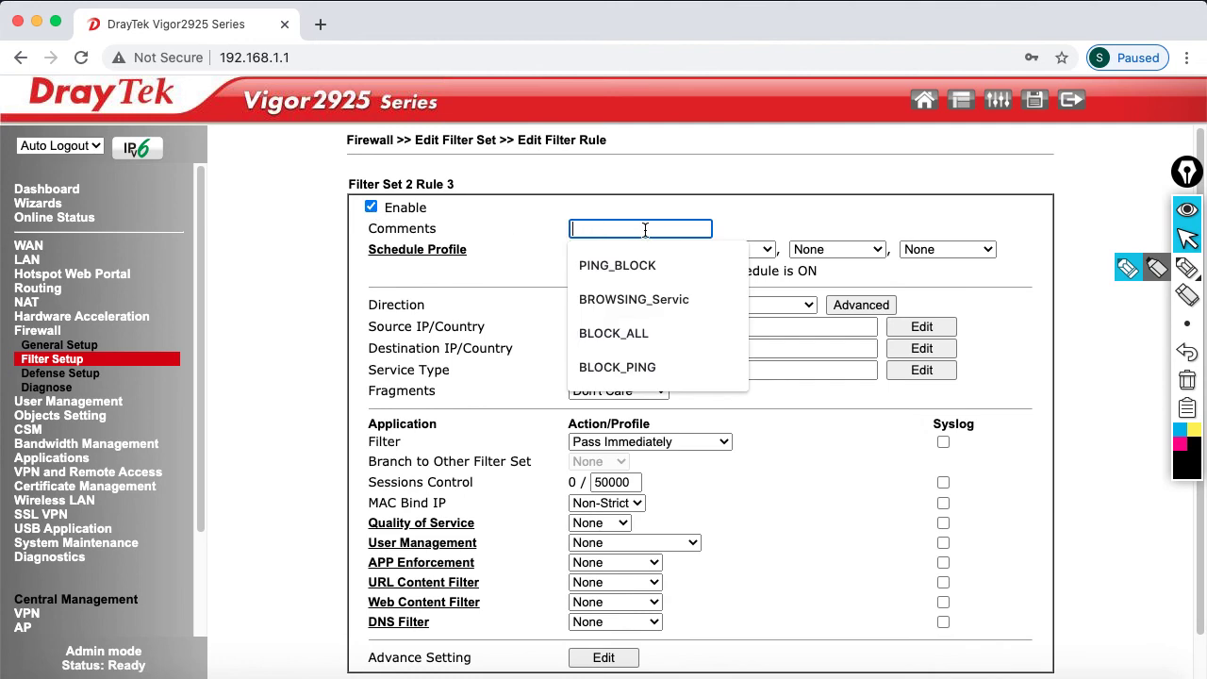
{"action": "type", "text": "ALLOW_BROWSING"}
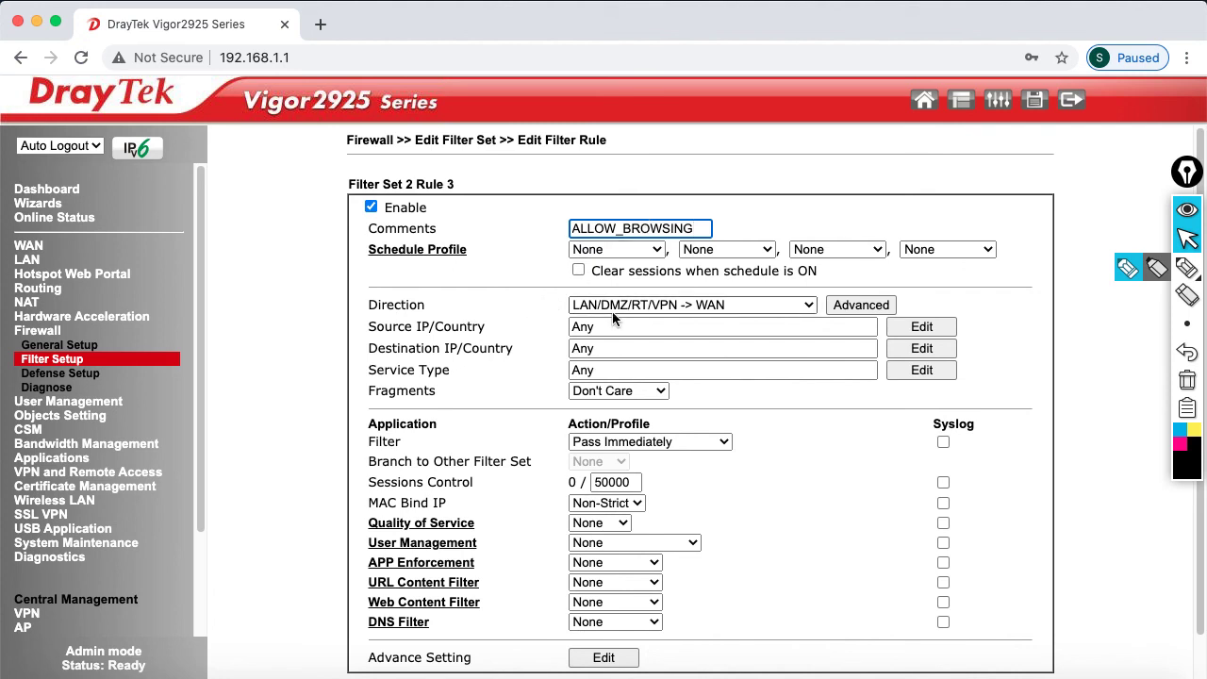
{"action": "left_click", "coordinate": [922, 329]}
- Set rule 3's source to subnet 192.168.1.1 with mask 255.255.255.0 (/24)
{"action": "left_click", "coordinate": [759, 217]}
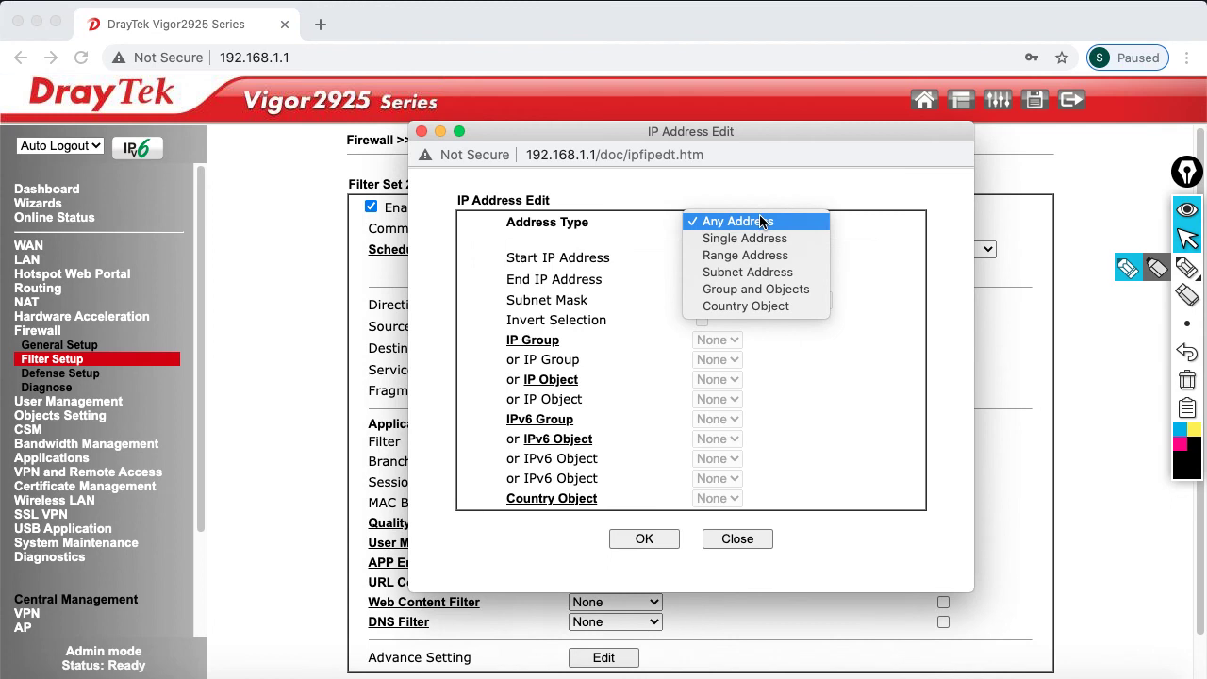
{"action": "left_click", "coordinate": [770, 271]}
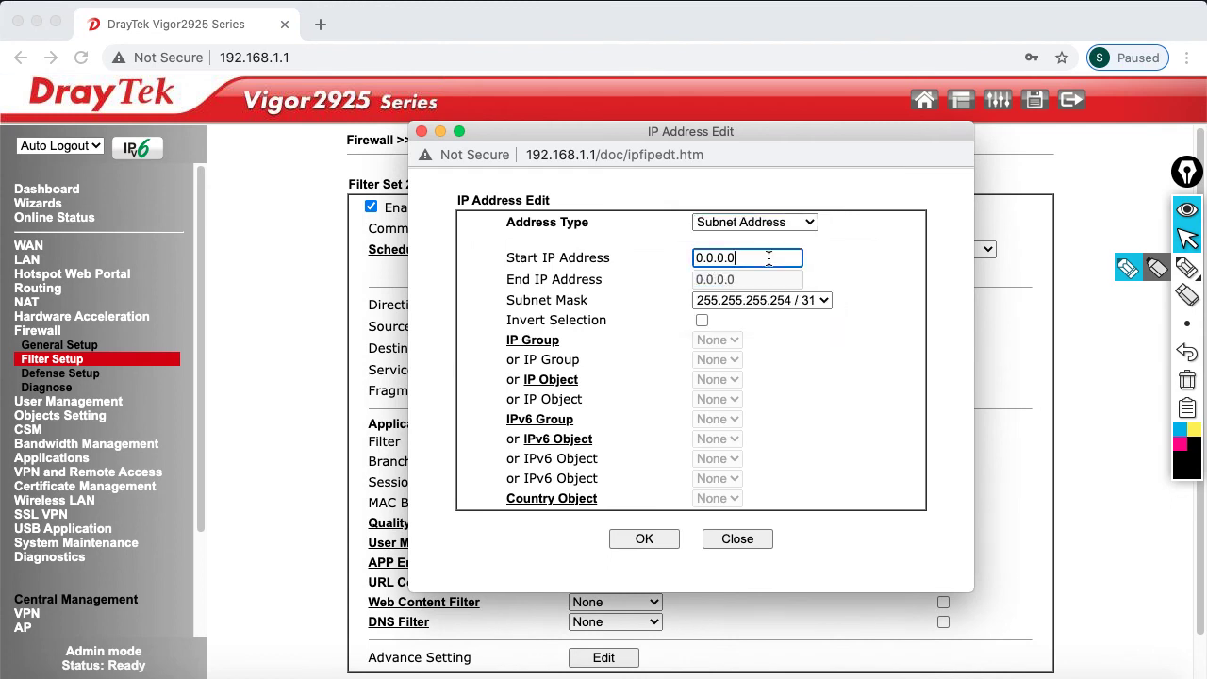
{"action": "type", "text": "192.168.1.1"}
{"action": "left_click", "coordinate": [790, 300]}
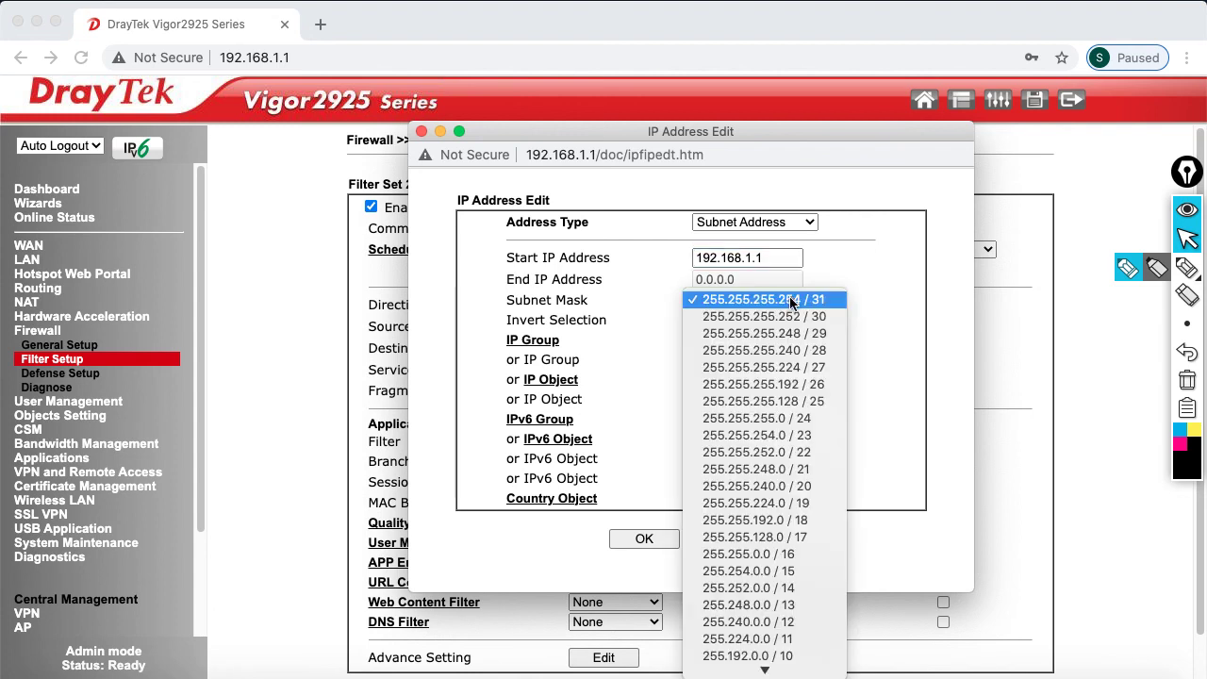
{"action": "left_click", "coordinate": [773, 419]}
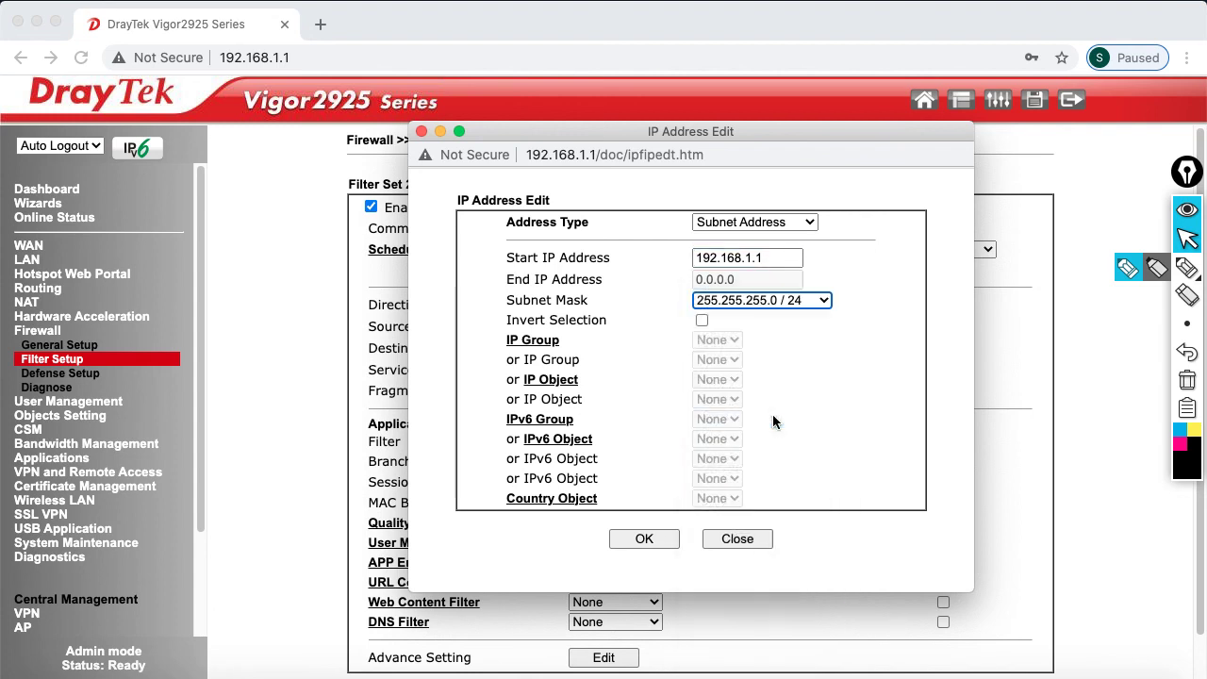
{"action": "left_click", "coordinate": [660, 539]}
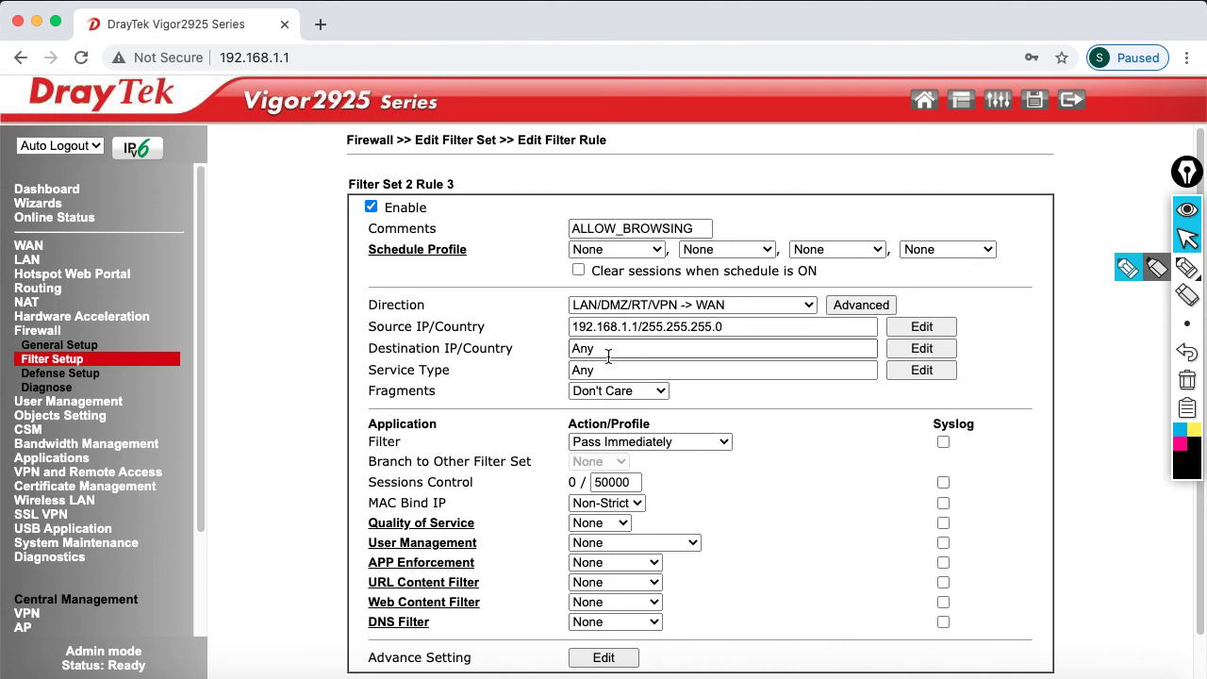
{"action": "left_click", "coordinate": [909, 370]}
{"action": "left_click", "coordinate": [767, 227]}
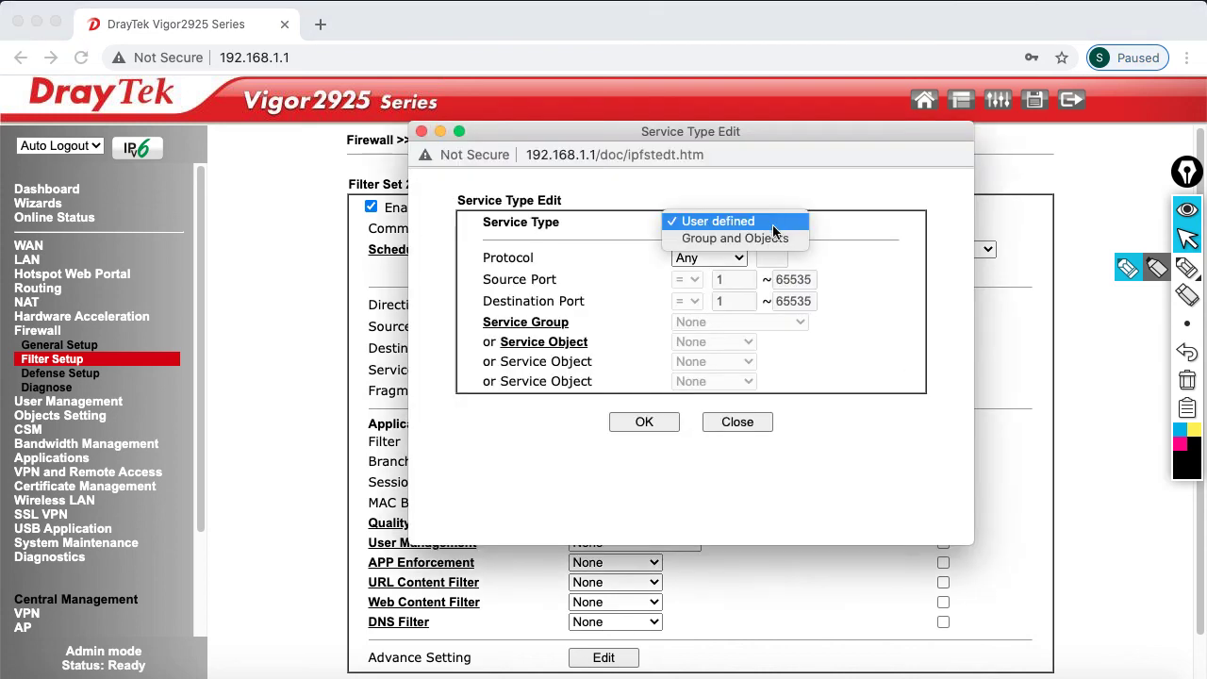
- Use service group 1-WEB_BROWSING as rule 3's service type and save the rule
{"action": "left_click", "coordinate": [774, 236]}
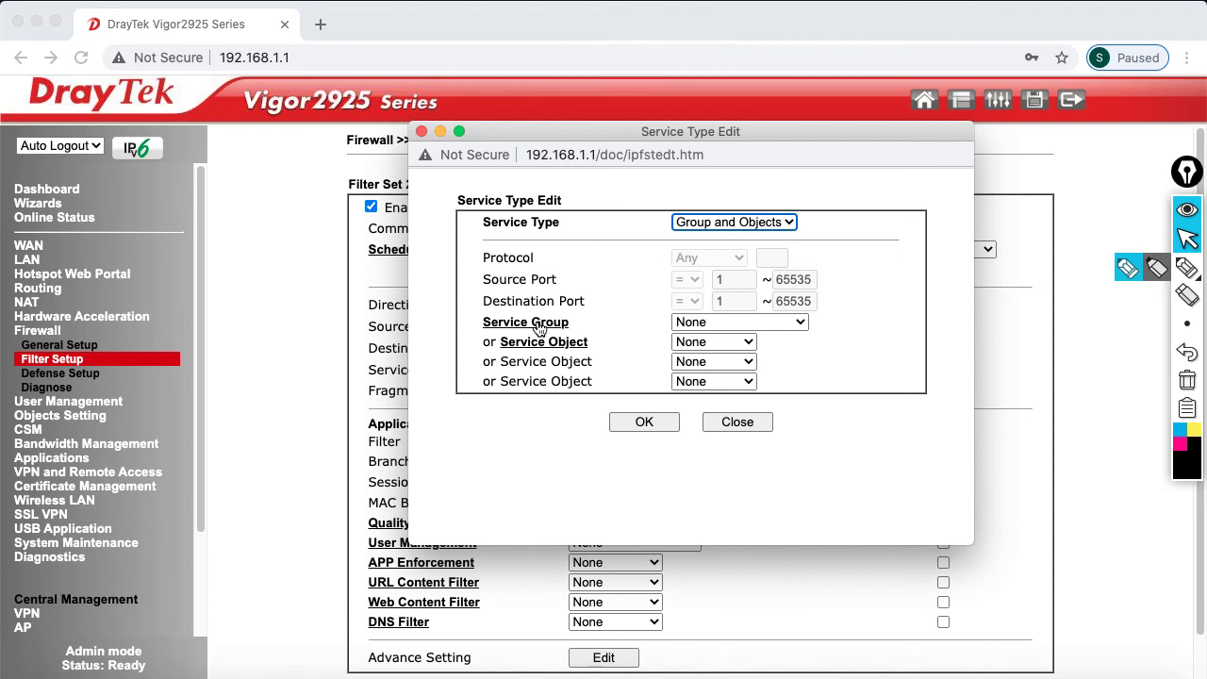
{"action": "left_click", "coordinate": [709, 322]}
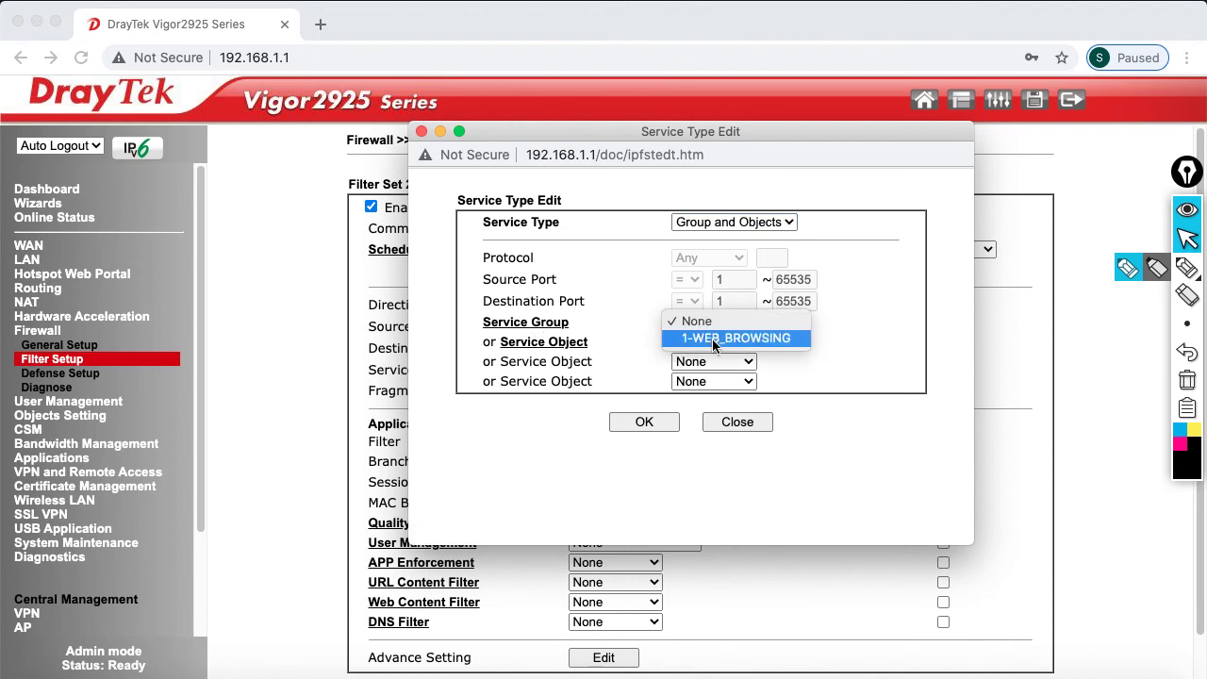
{"action": "left_click", "coordinate": [712, 339]}
{"action": "left_click", "coordinate": [649, 425]}
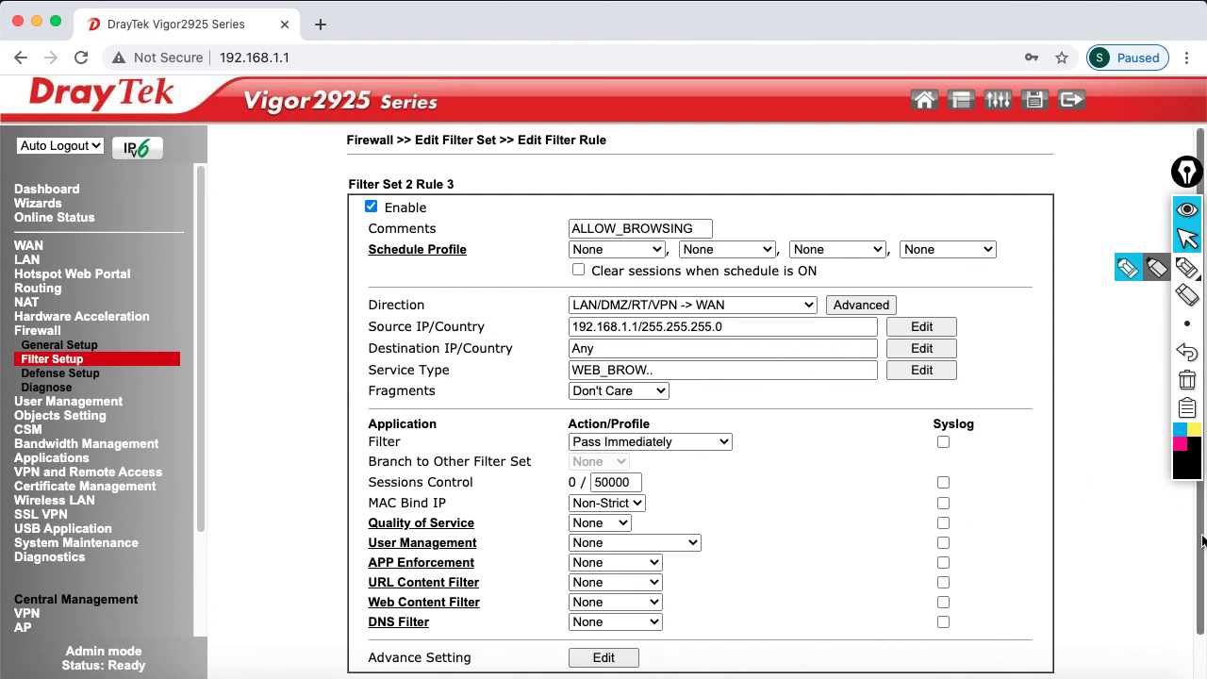
{"action": "scroll", "coordinate": [1169, 528], "scroll_direction": "down", "scroll_amount": 2}
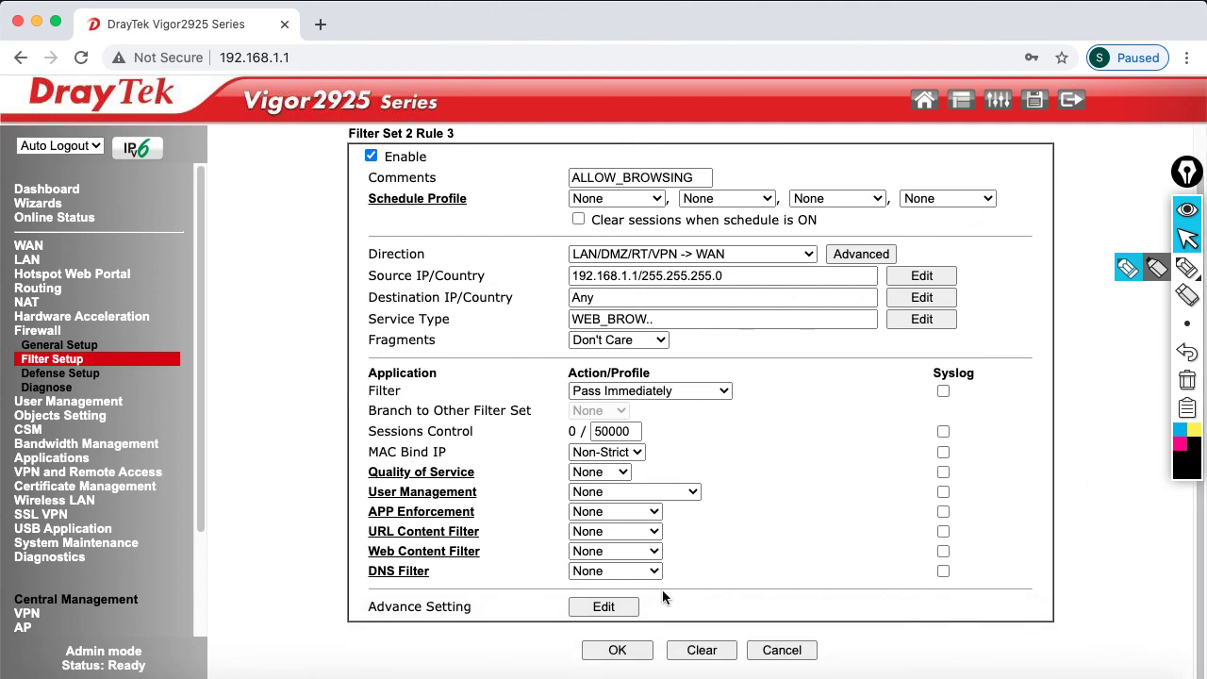
{"action": "left_click", "coordinate": [619, 650]}
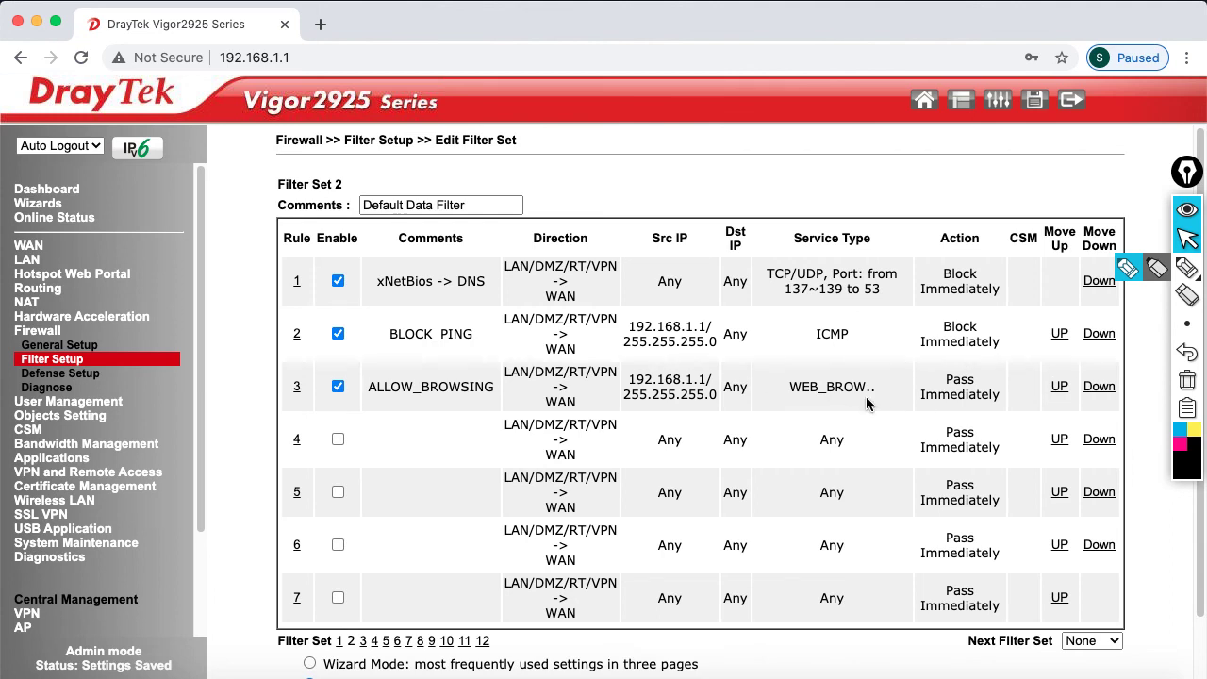
- Save filter set 2 and bring up the Diagnostics NAT Sessions Table
{"action": "scroll", "coordinate": [1194, 547], "scroll_direction": "down", "scroll_amount": 2}
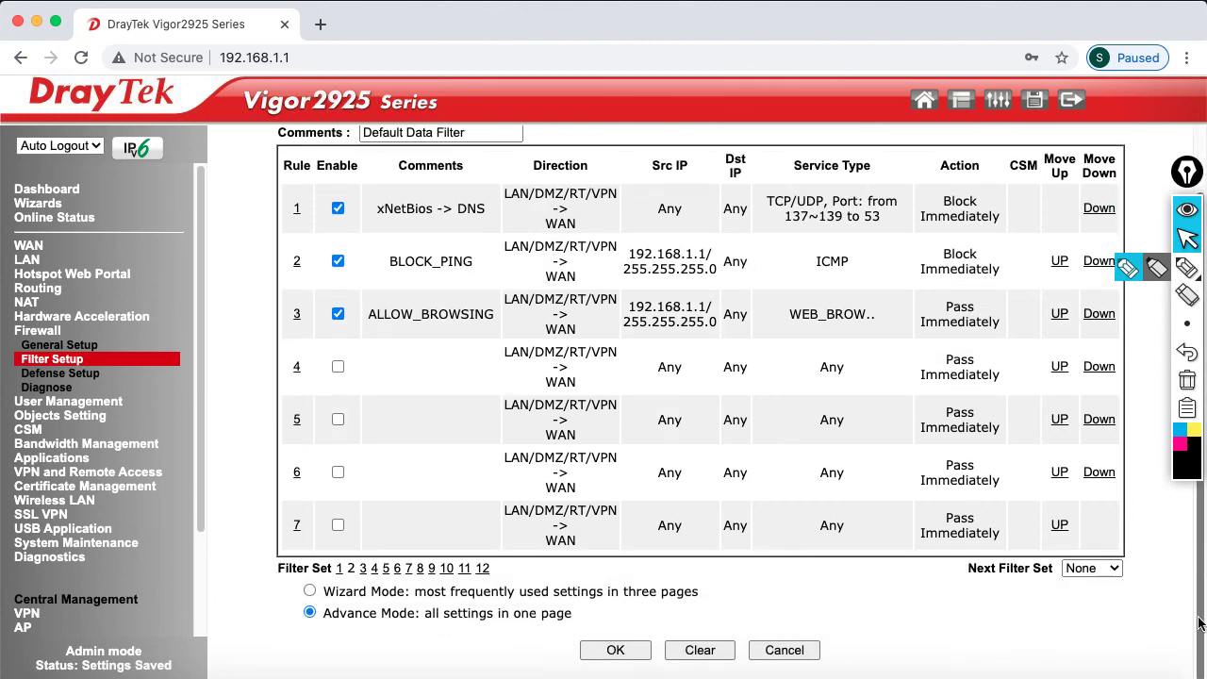
{"action": "left_click", "coordinate": [615, 649]}
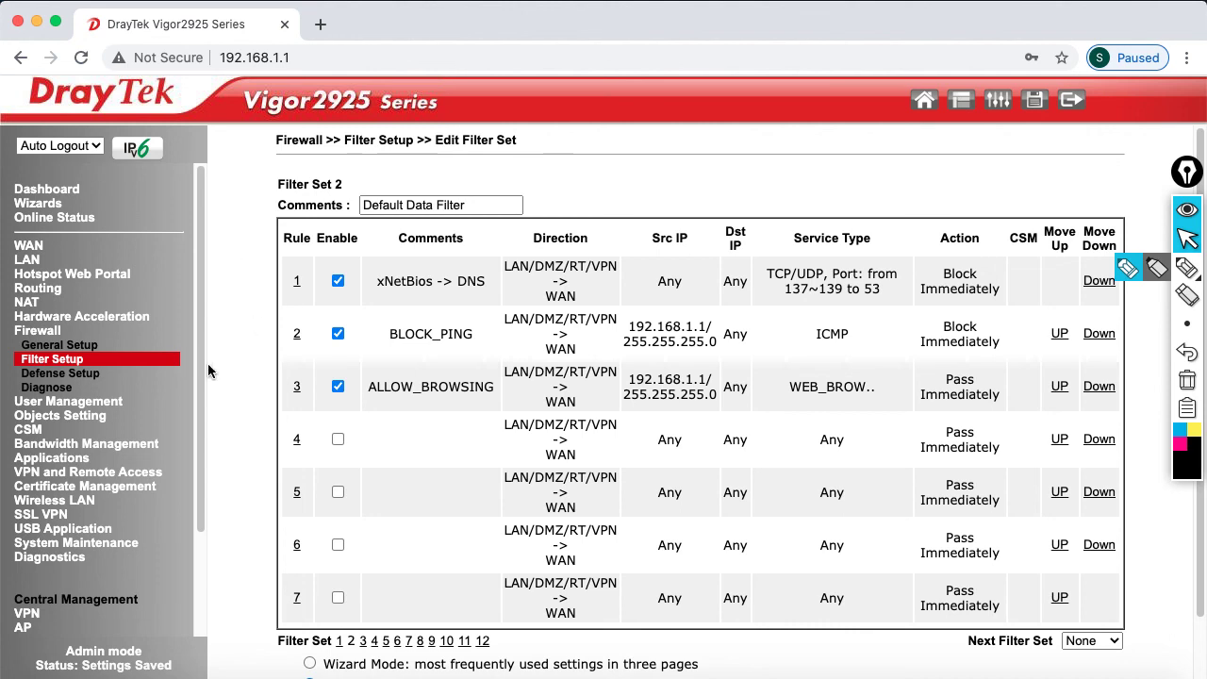
{"action": "scroll", "coordinate": [197, 432], "scroll_direction": "down", "scroll_amount": 2}
{"action": "scroll", "coordinate": [197, 432], "scroll_direction": "down", "scroll_amount": 2}
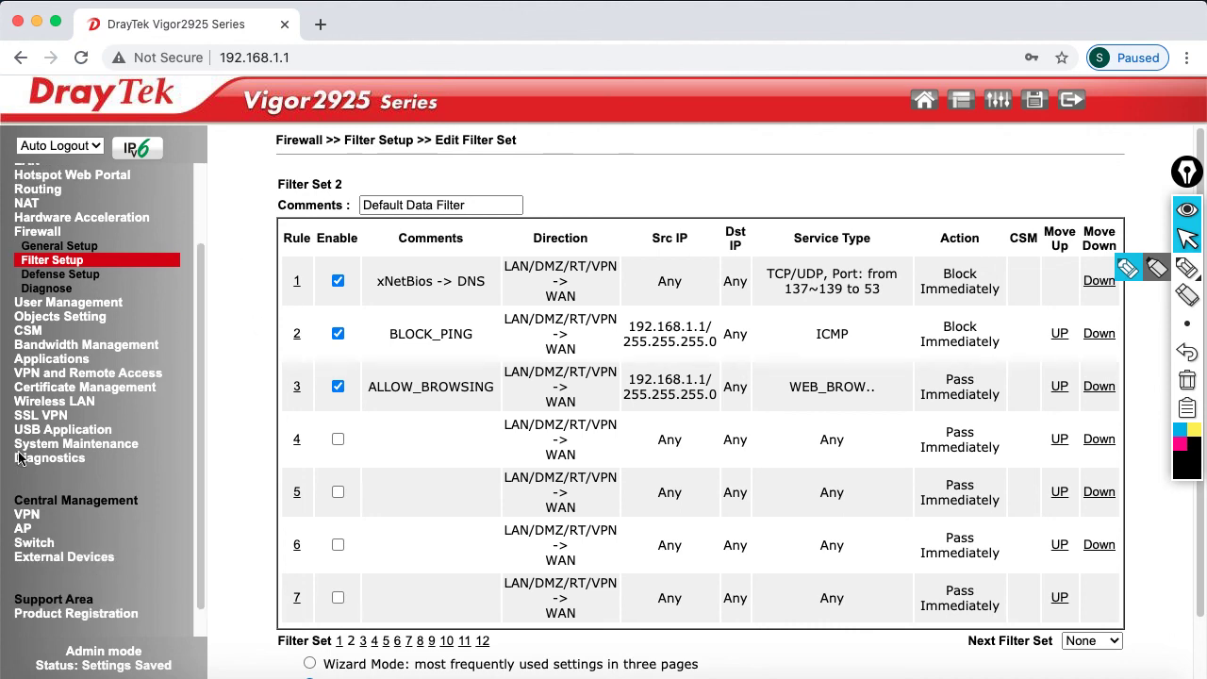
{"action": "left_click", "coordinate": [49, 458]}
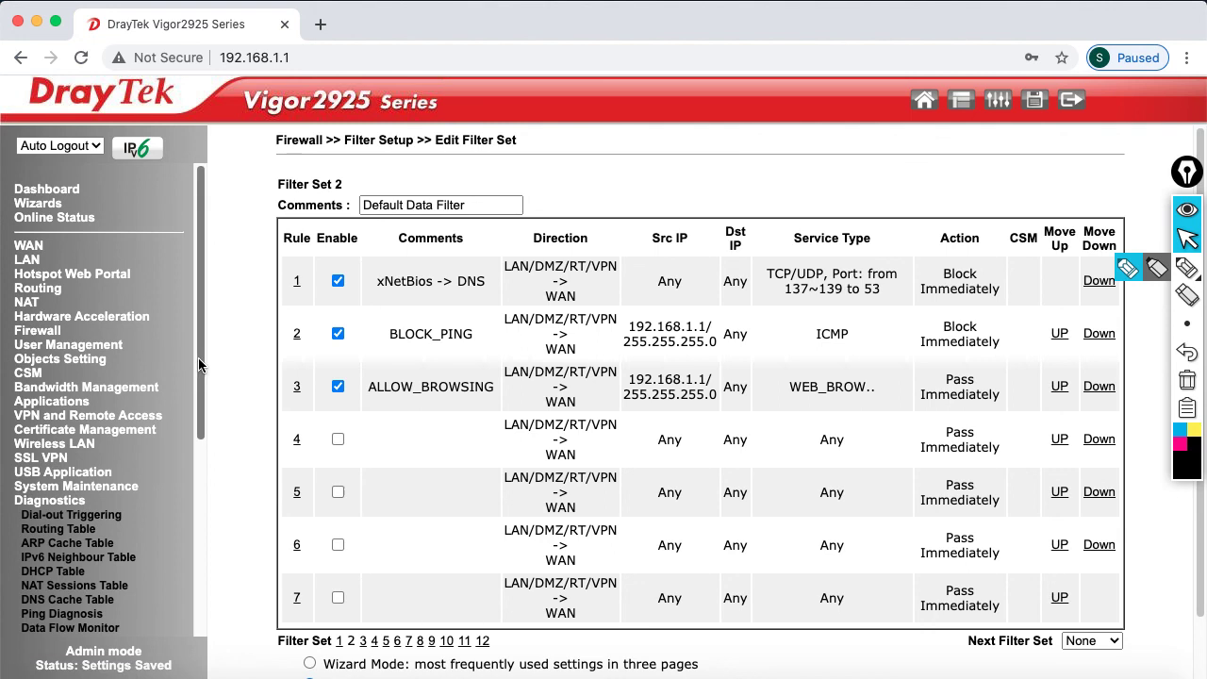
{"action": "left_click_drag", "start_coordinate": [200, 367], "coordinate": [201, 481]}
{"action": "left_click", "coordinate": [54, 396]}
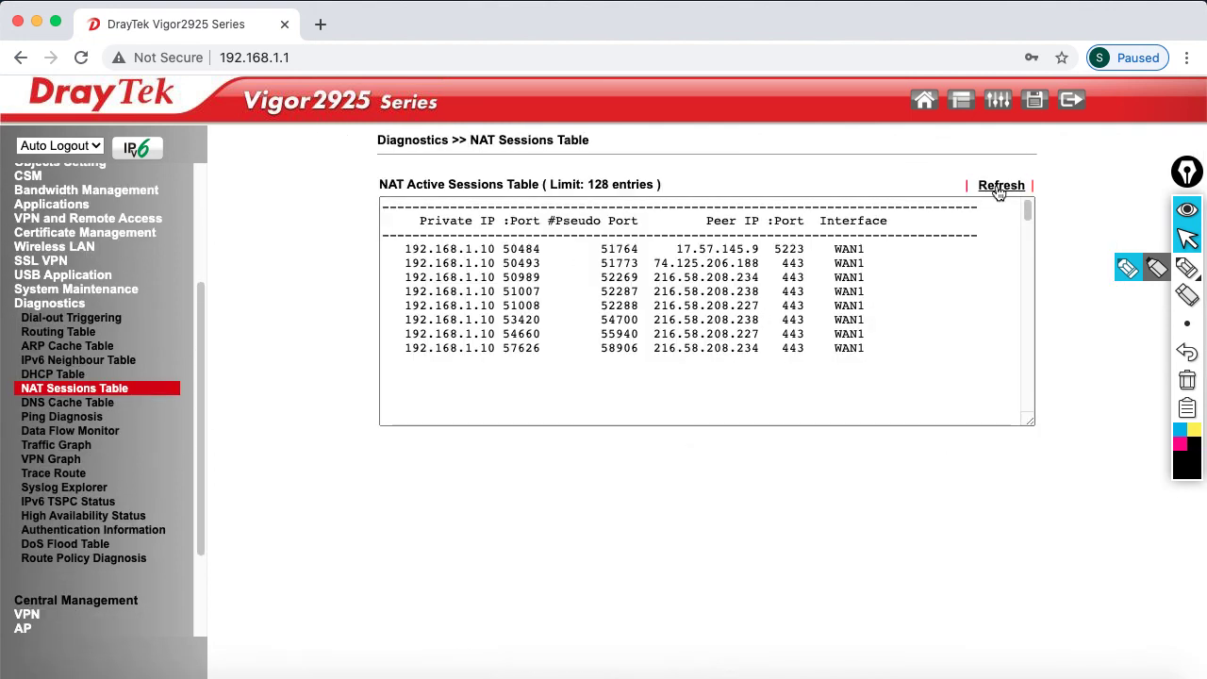
- Refresh the NAT Sessions Table twice to review 192.168.1.10's active sessions
{"action": "left_click", "coordinate": [999, 187]}
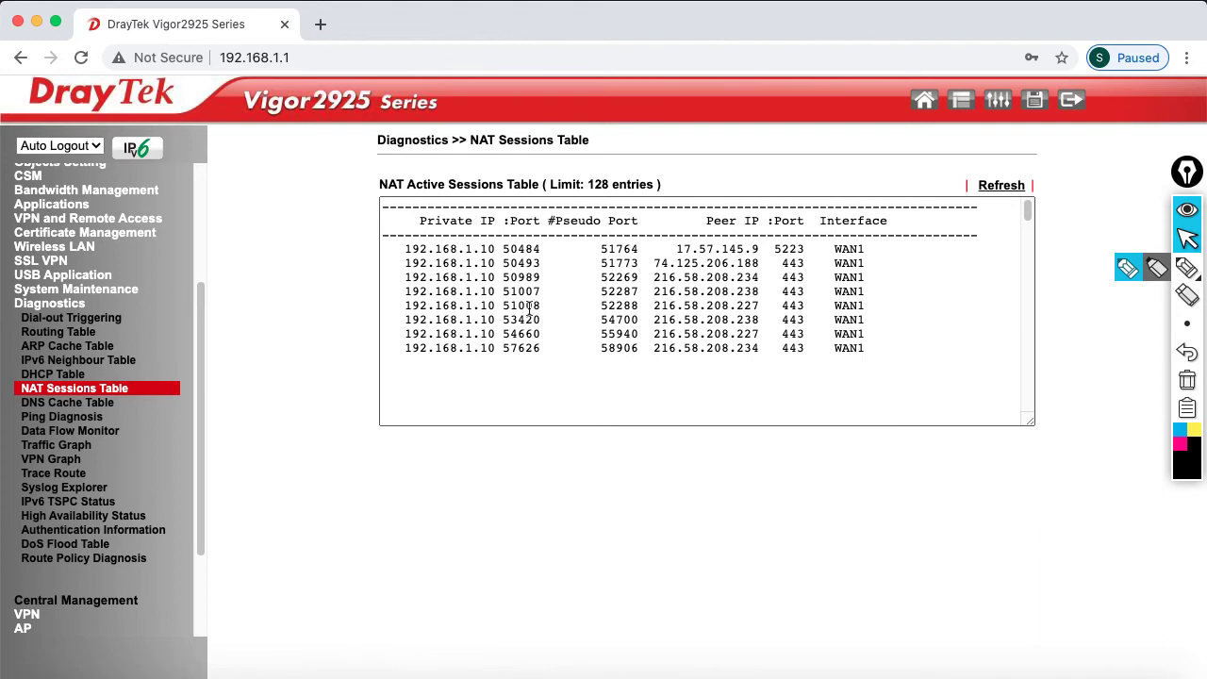
{"action": "left_click_drag", "start_coordinate": [777, 248], "coordinate": [808, 345]}
{"action": "left_click", "coordinate": [990, 186]}
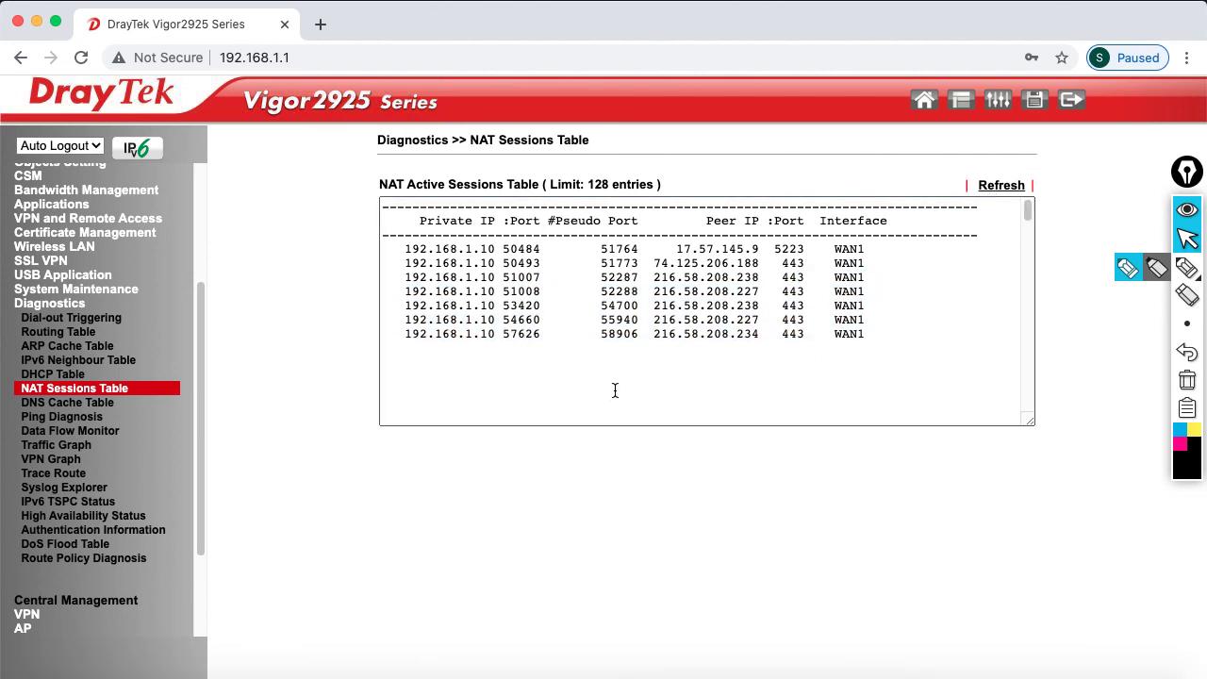
{"action": "scroll", "coordinate": [199, 235], "scroll_direction": "up", "scroll_amount": 1}
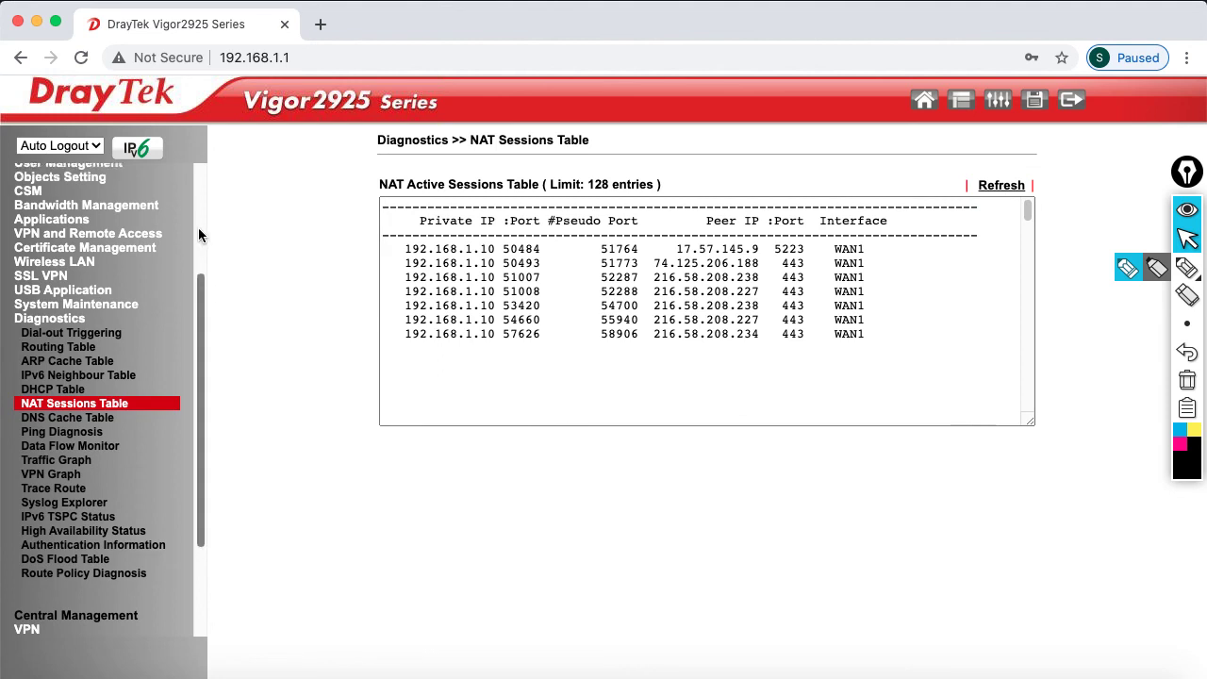
{"action": "scroll", "coordinate": [199, 234], "scroll_direction": "up", "scroll_amount": 5}
{"action": "left_click", "coordinate": [320, 25]}
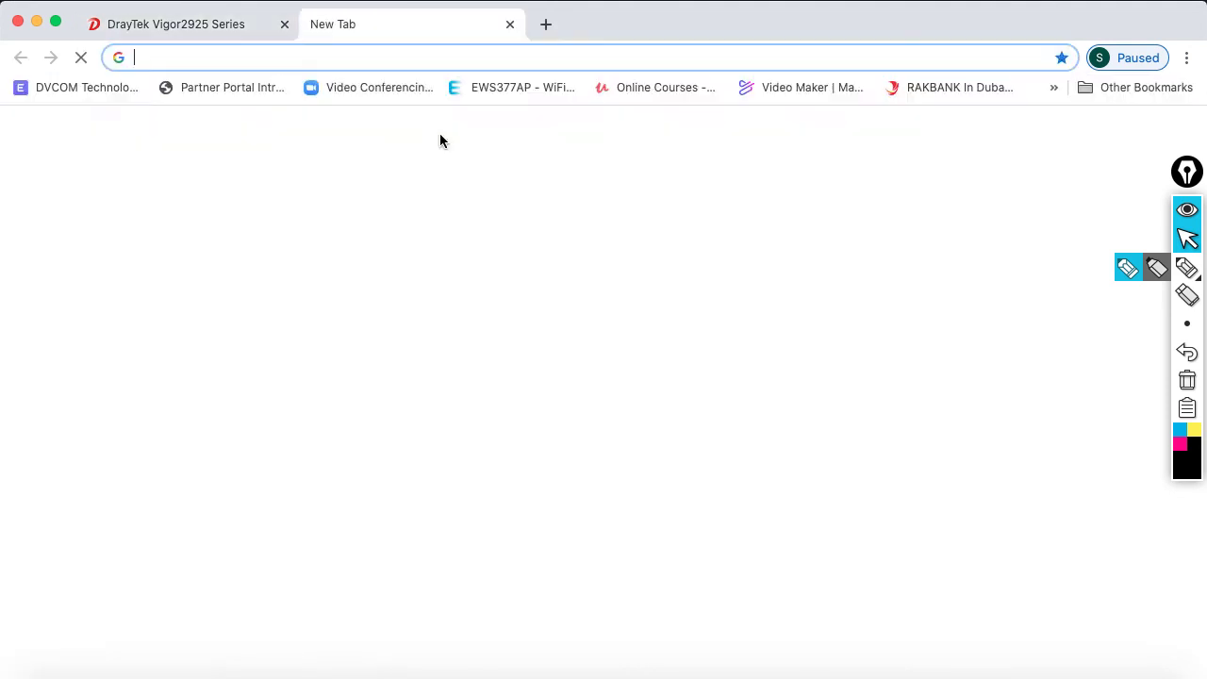
{"action": "type", "text": "www"}
{"action": "key", "text": "Return"}
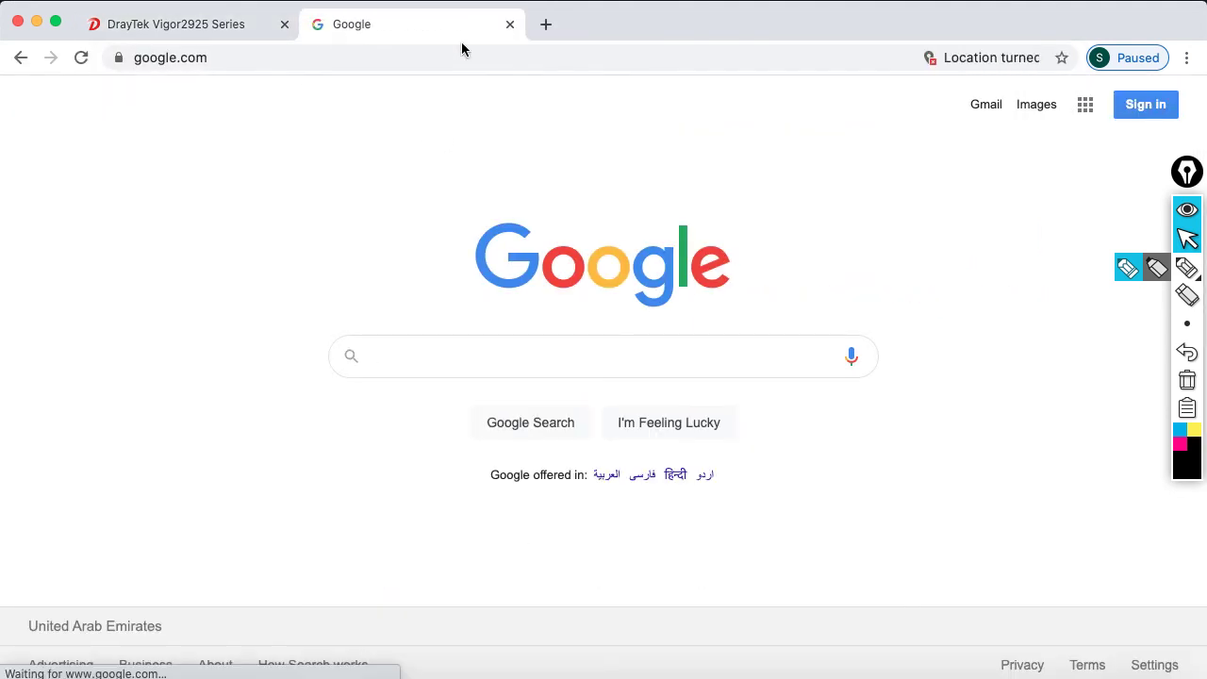
{"action": "left_click", "coordinate": [547, 28]}
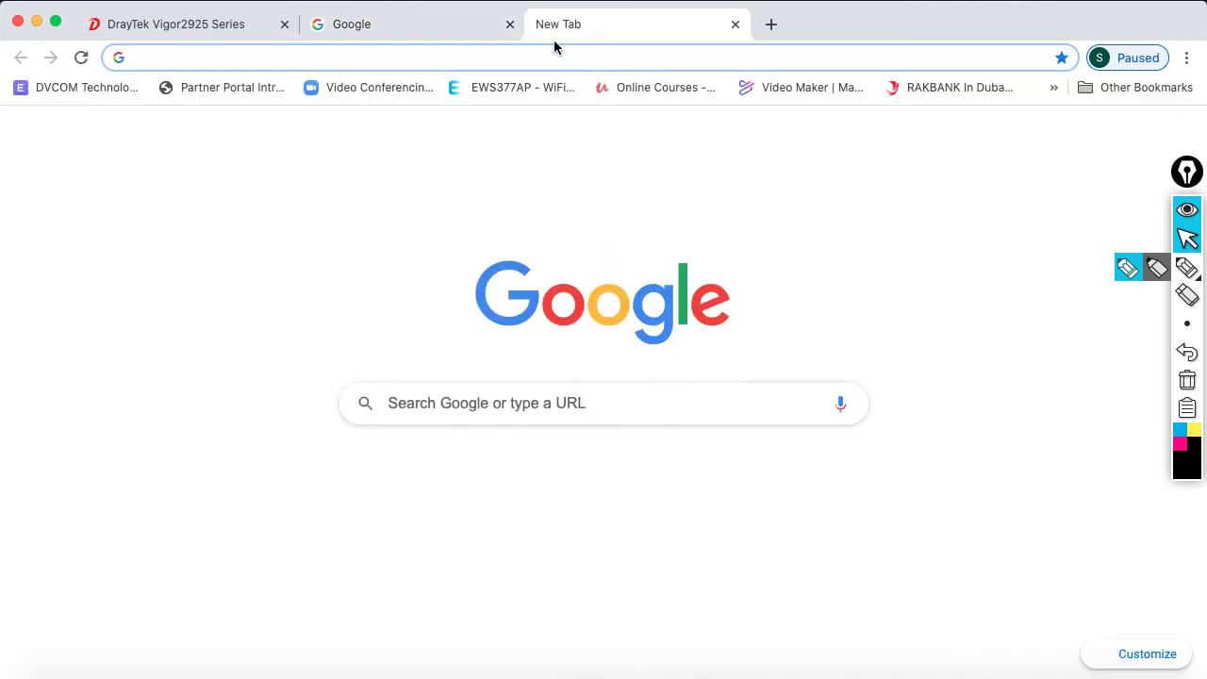
{"action": "type", "text": "www.d"}
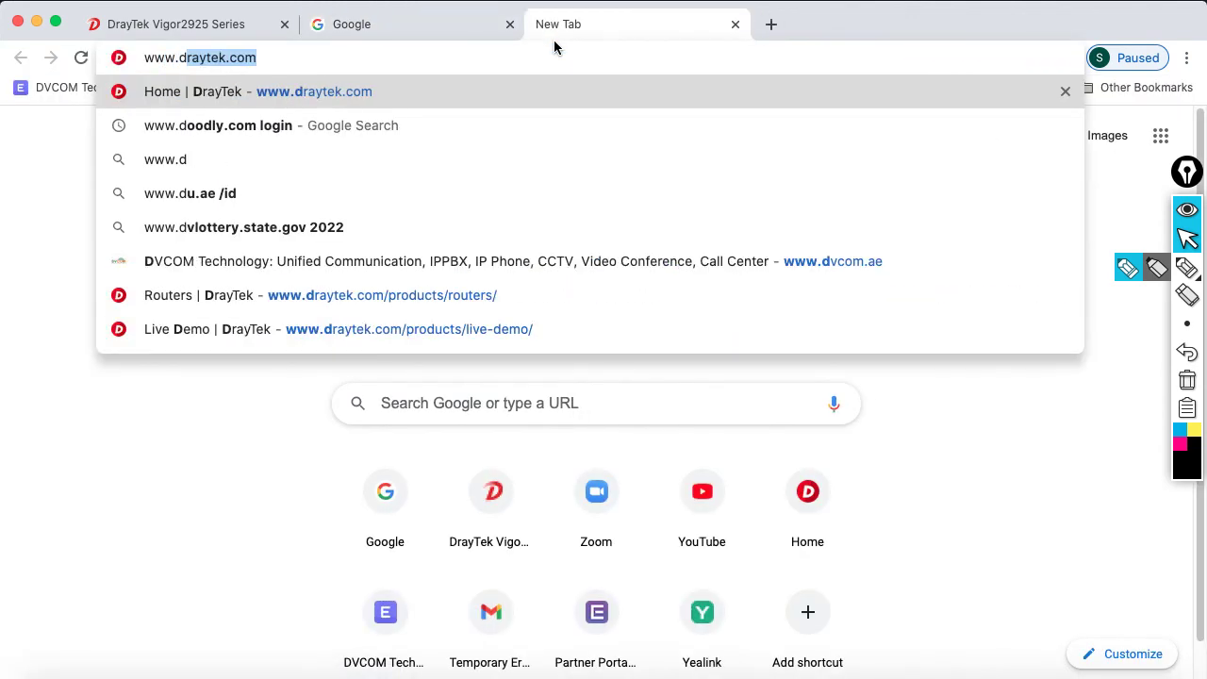
{"action": "key", "text": "Return"}
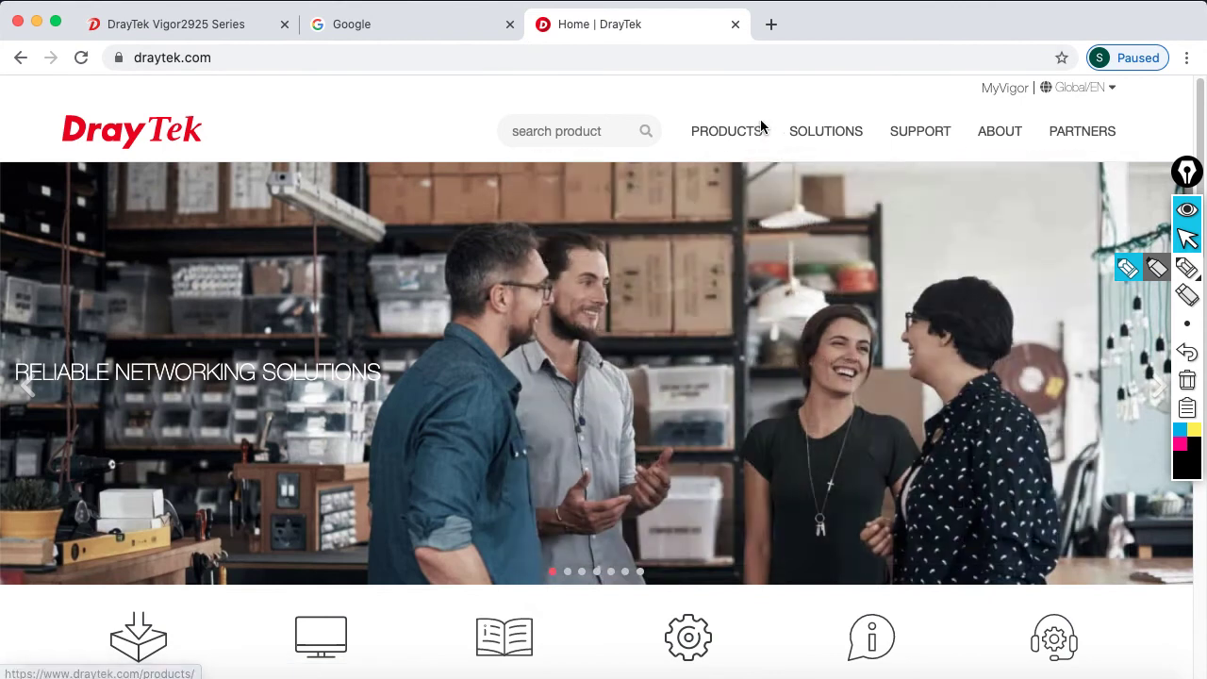
- Browse DrayTek's All Routers and Managed Switches pages, then return to the Vigor2925 tab
{"action": "mouse_move", "coordinate": [750, 132]}
{"action": "left_click", "coordinate": [605, 449]}
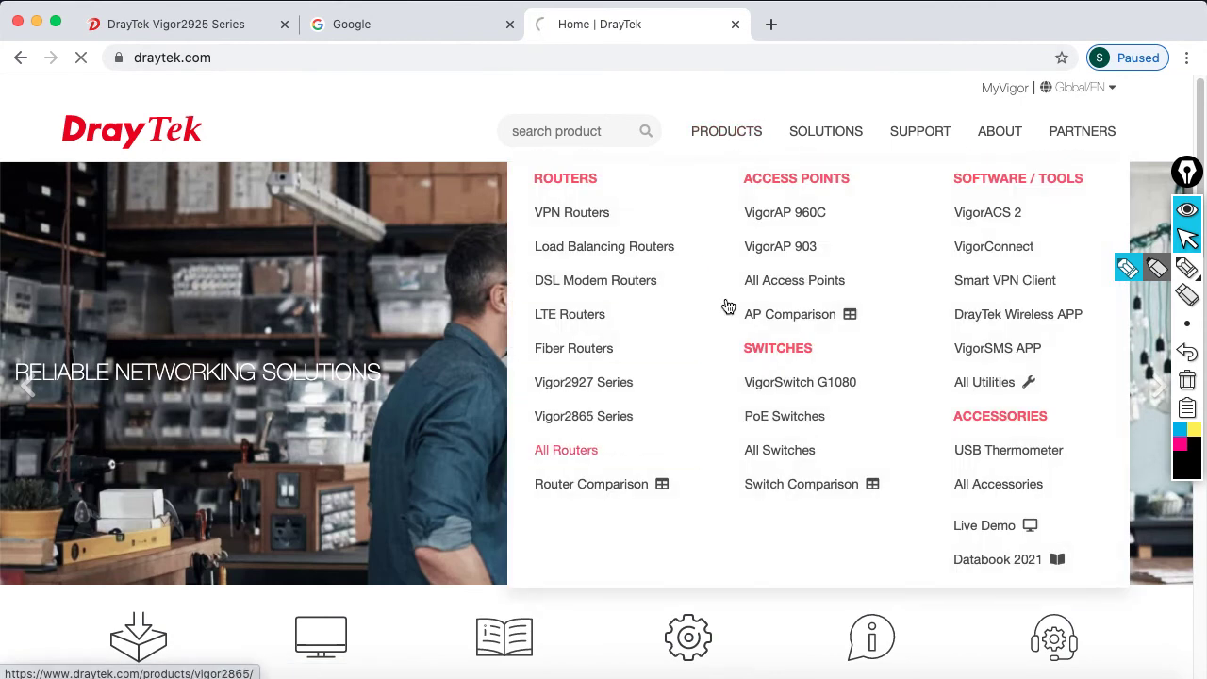
{"action": "scroll", "coordinate": [803, 377], "scroll_direction": "down", "scroll_amount": 10}
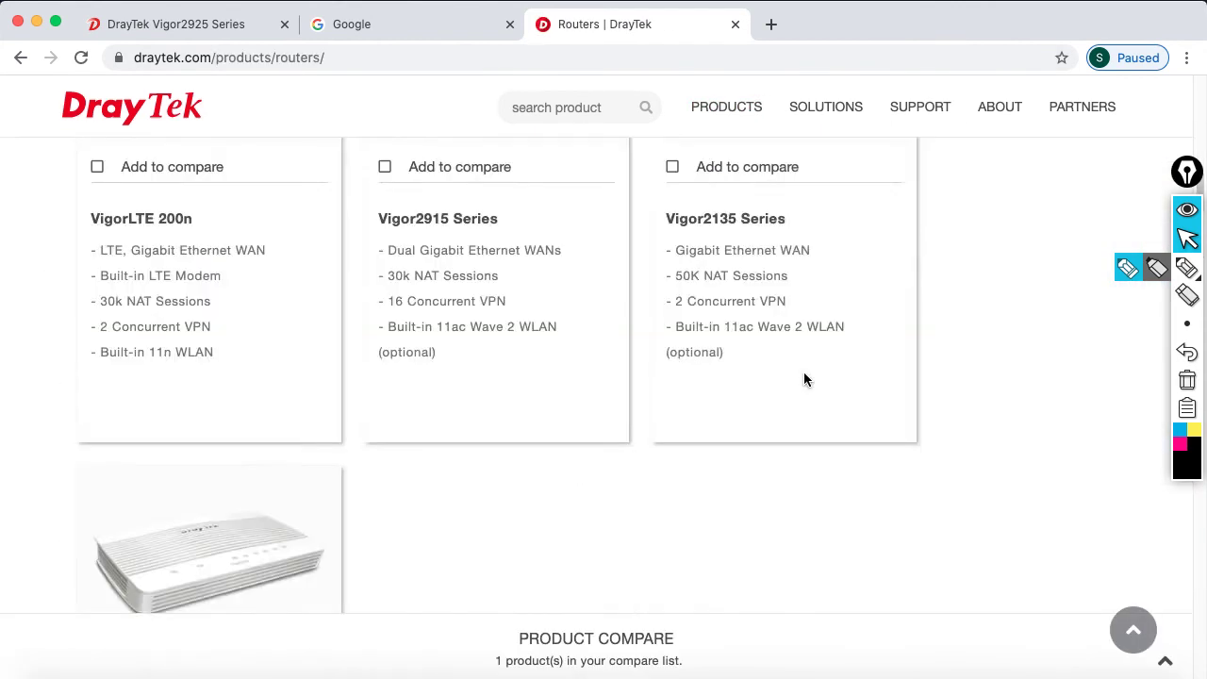
{"action": "scroll", "coordinate": [803, 377], "scroll_direction": "up", "scroll_amount": 5}
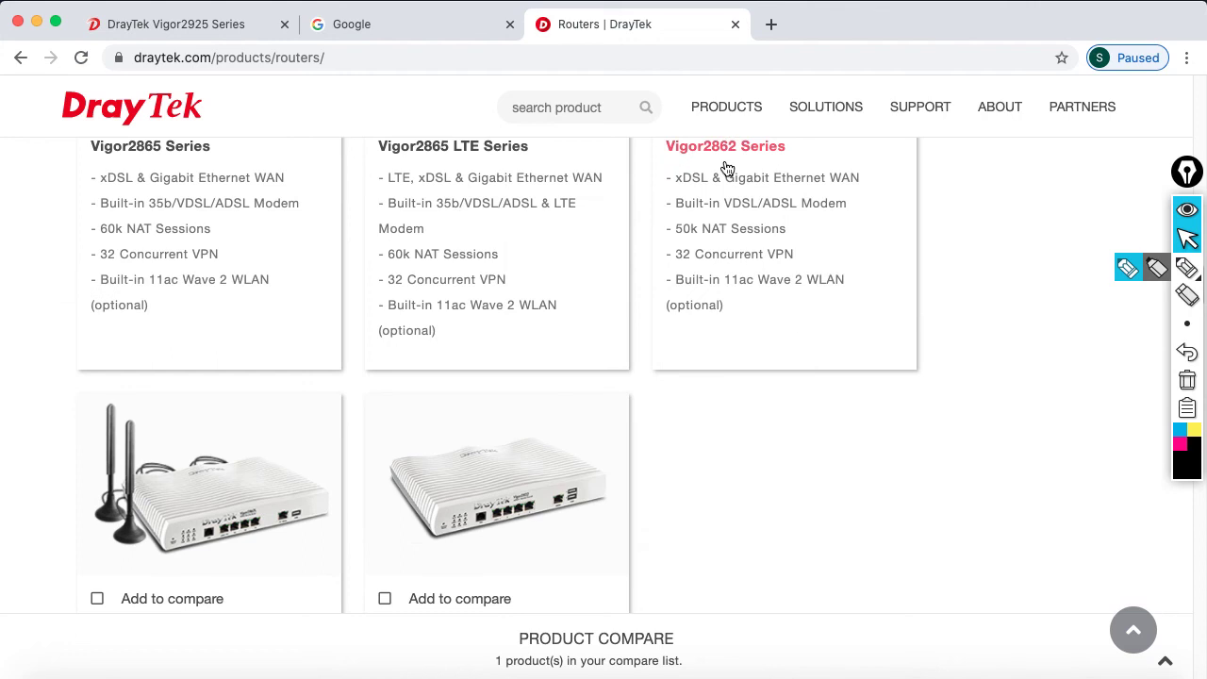
{"action": "mouse_move", "coordinate": [754, 107]}
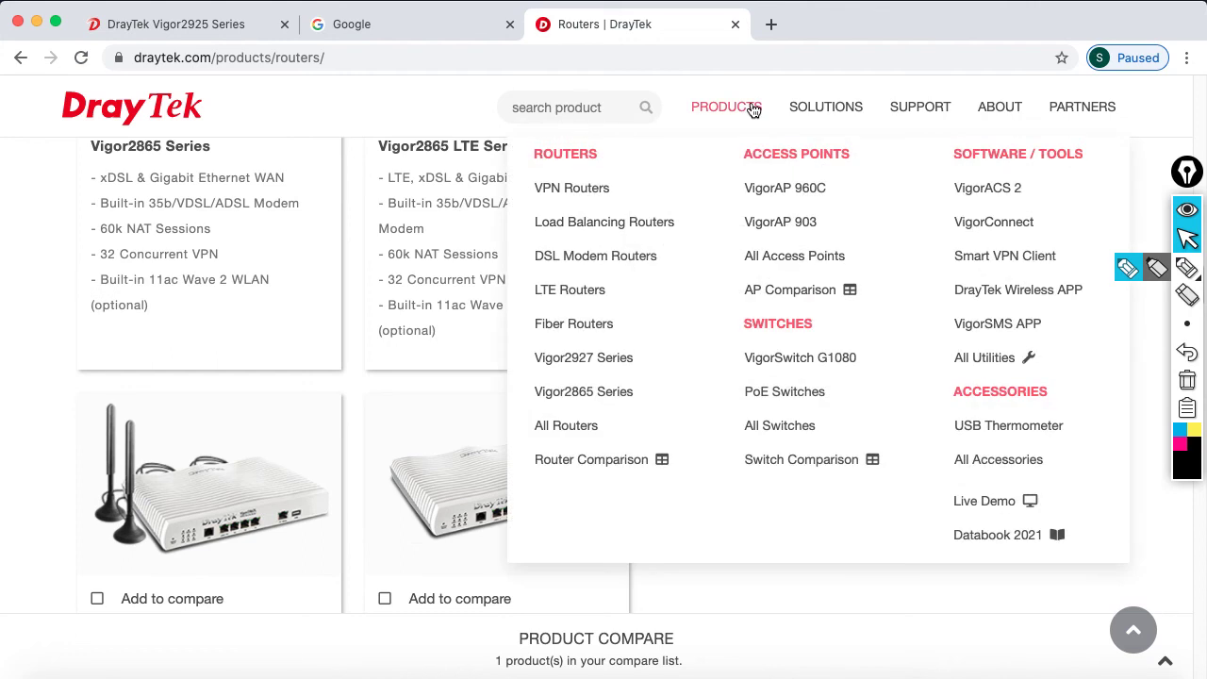
{"action": "left_click", "coordinate": [800, 430]}
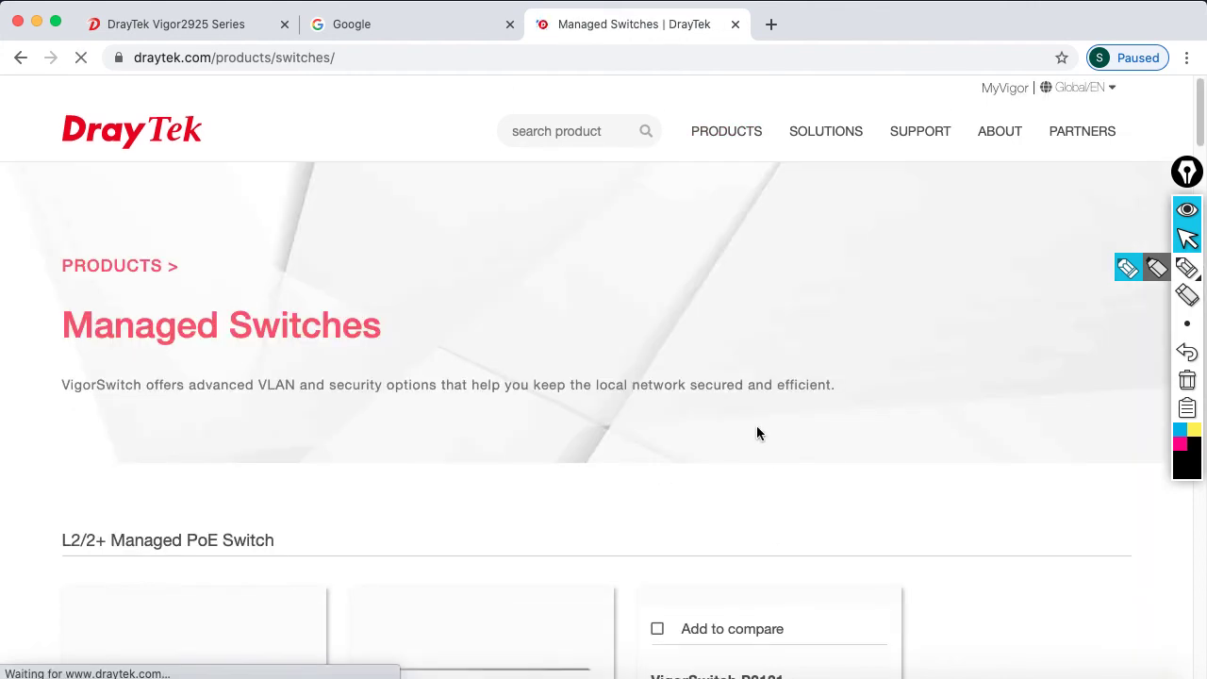
{"action": "scroll", "coordinate": [771, 430], "scroll_direction": "down", "scroll_amount": 15}
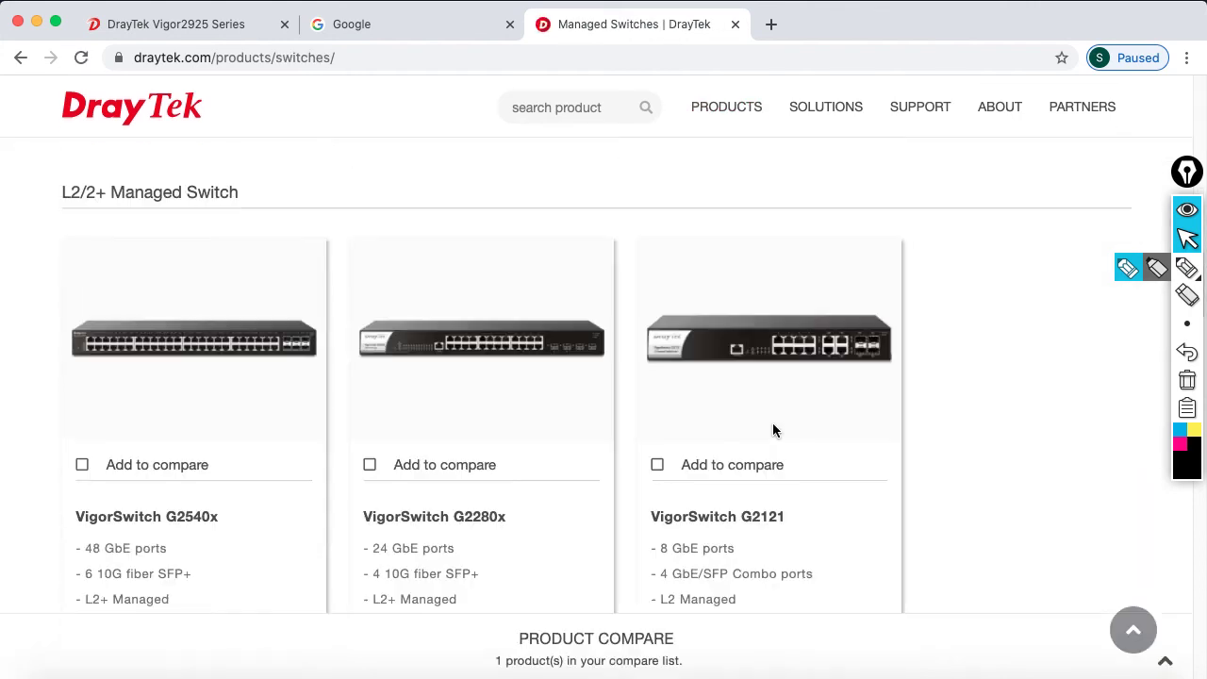
{"action": "left_click", "coordinate": [175, 26]}
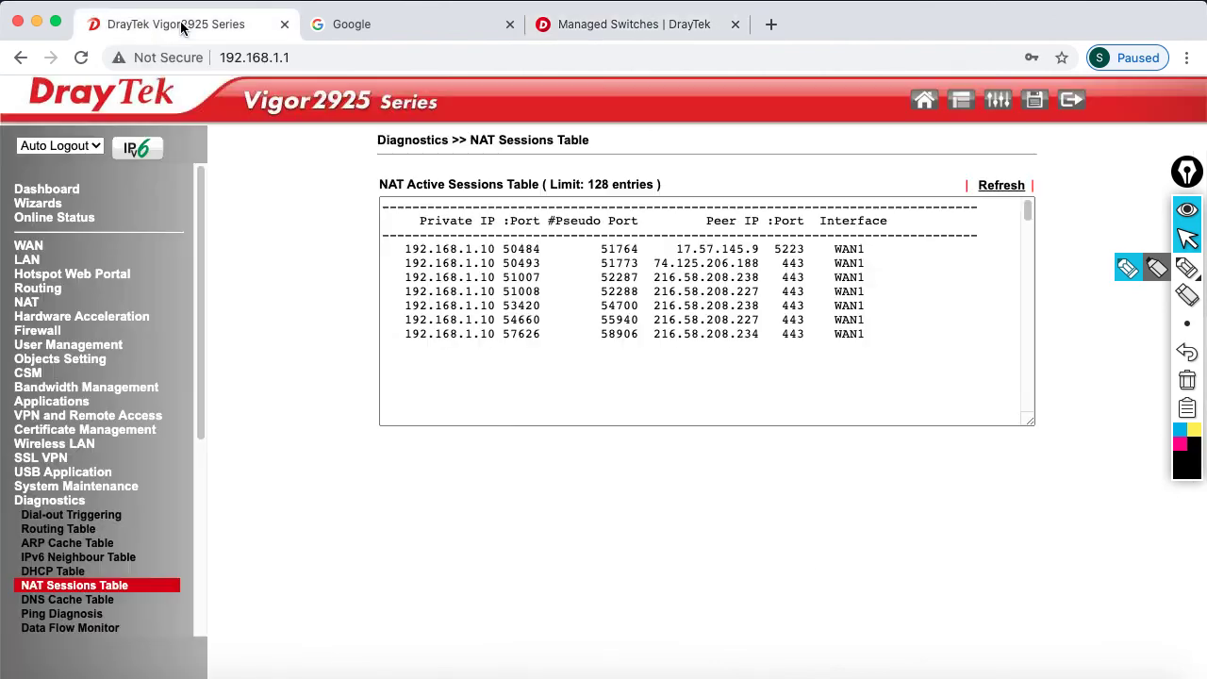
- Open rule 4 of filter set 2 and enter the comment BLOCK_EVERYTHING
{"action": "left_click", "coordinate": [51, 332]}
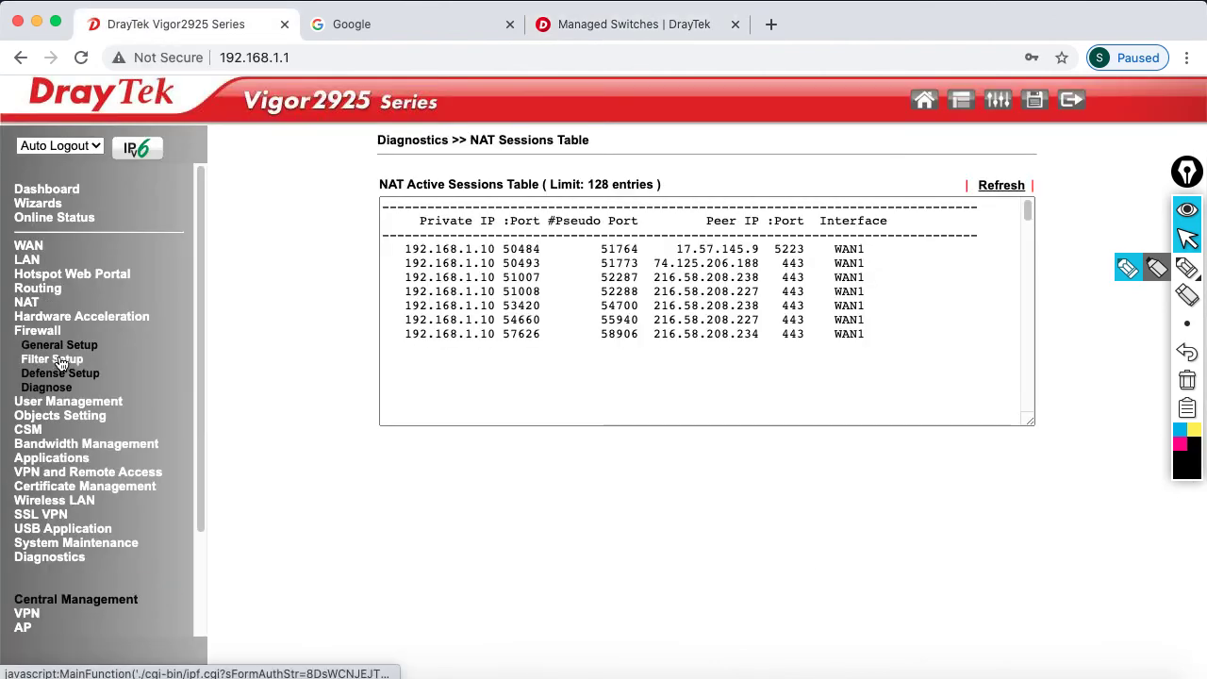
{"action": "left_click", "coordinate": [58, 362]}
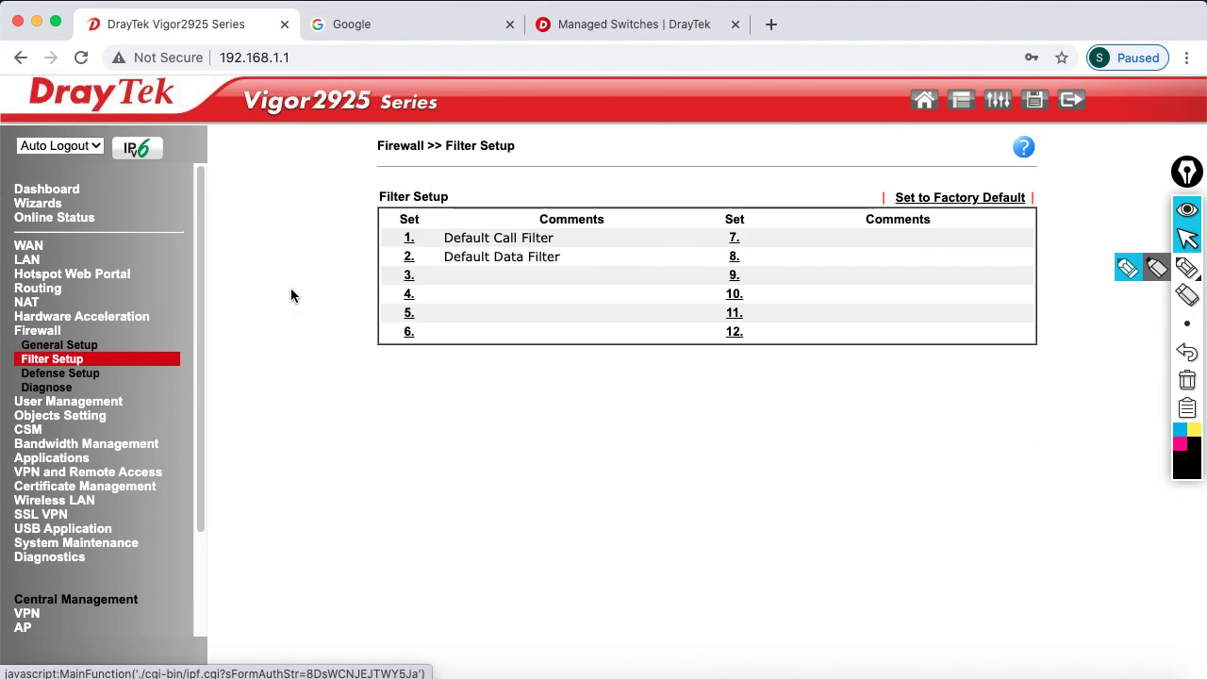
{"action": "left_click", "coordinate": [409, 257]}
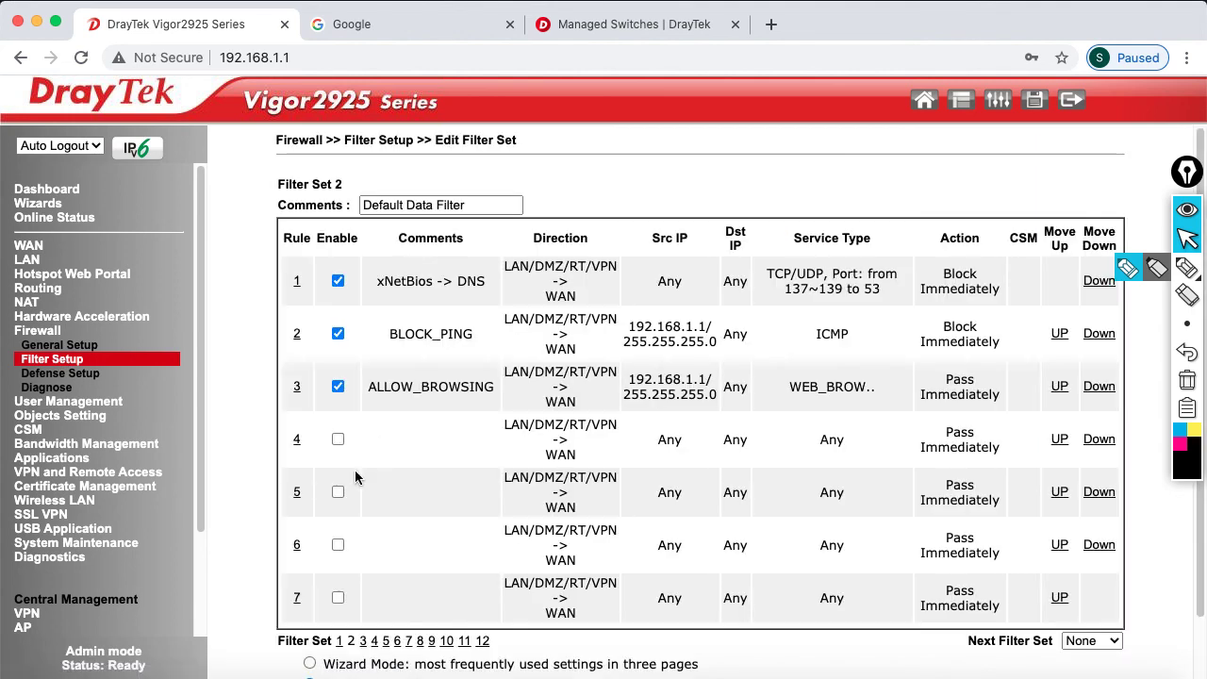
{"action": "left_click", "coordinate": [297, 443]}
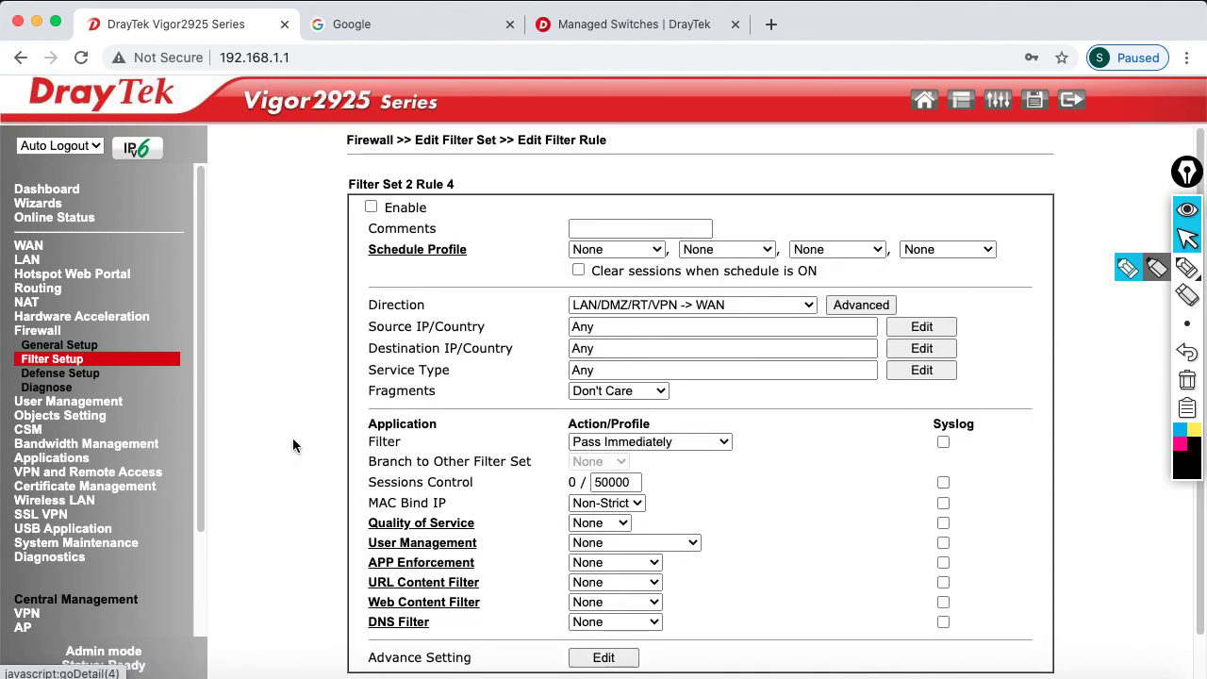
{"action": "left_click", "coordinate": [611, 229]}
{"action": "type", "text": "B"}
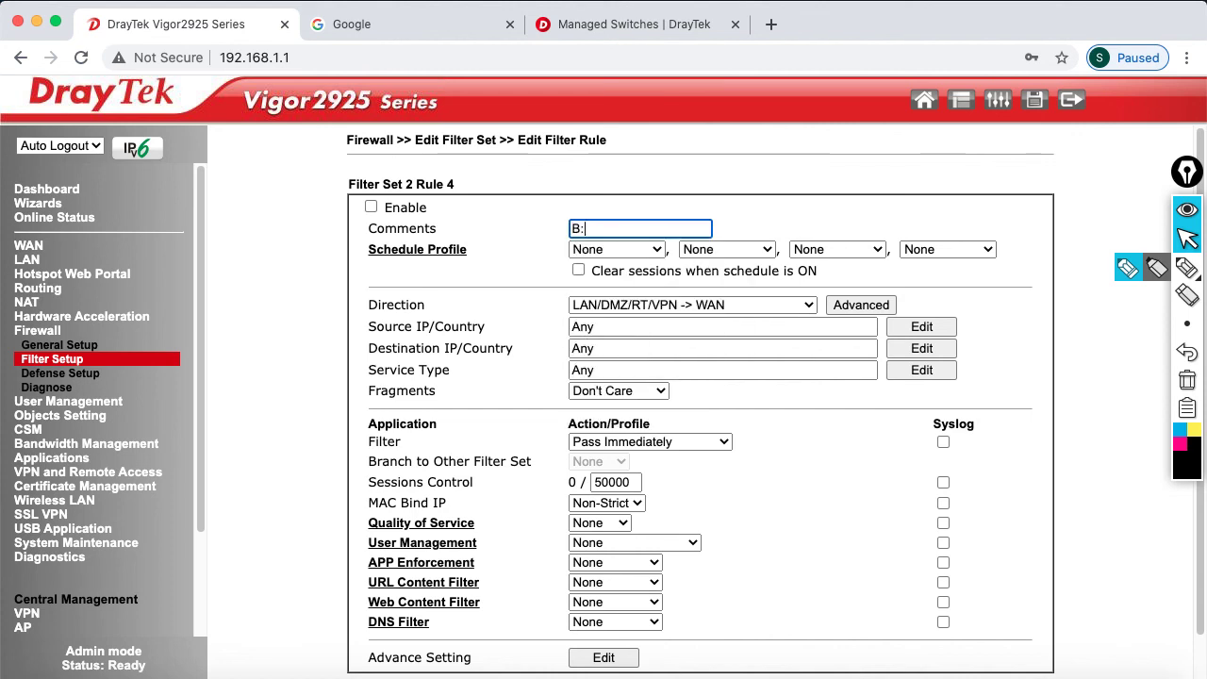
{"action": "type", "text": "LOCK"}
{"action": "key", "text": "BackSpace"}
{"action": "type", "text": "_EVERYTHIN"}
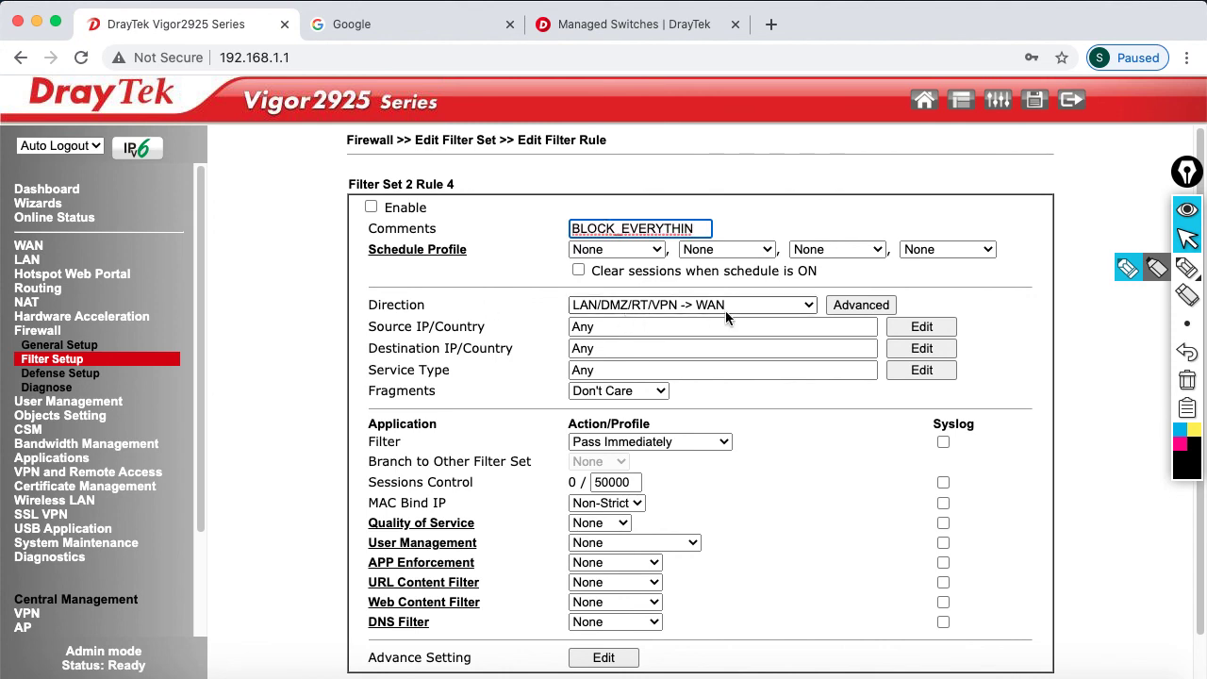
{"action": "left_click", "coordinate": [930, 332]}
{"action": "left_click", "coordinate": [726, 220]}
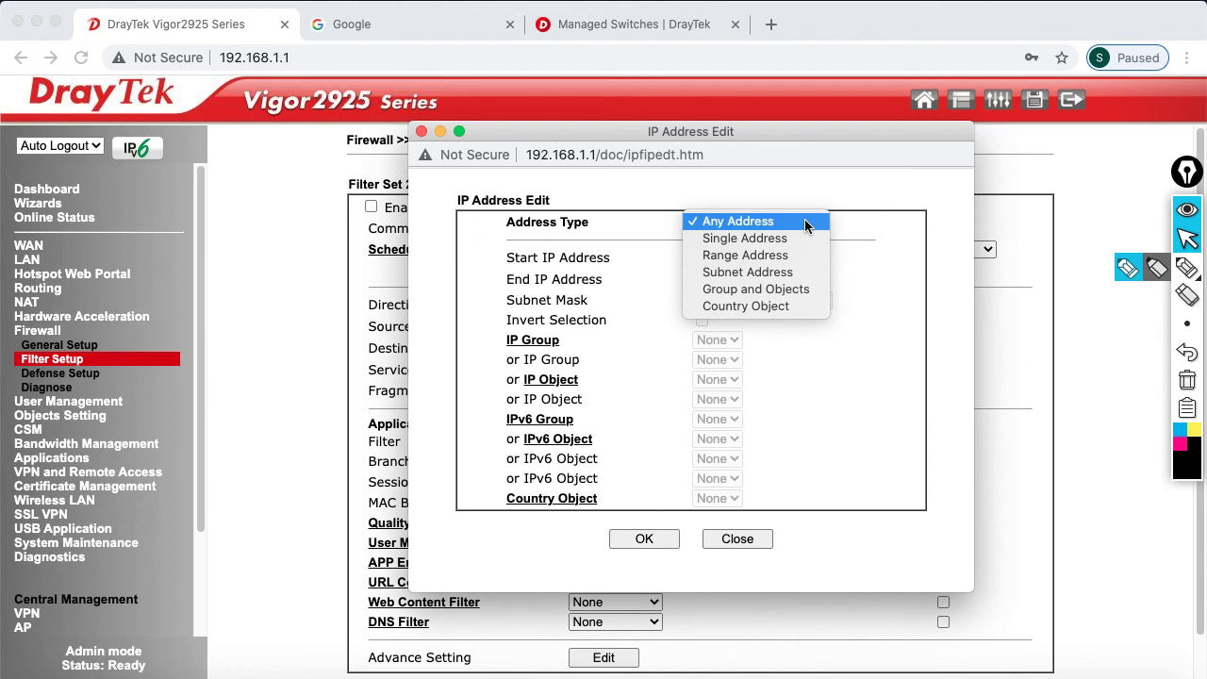
- Set rule 4's source to subnet address 192.168.1.1 with mask 255.255.255.0 (/24)
{"action": "left_click", "coordinate": [779, 273]}
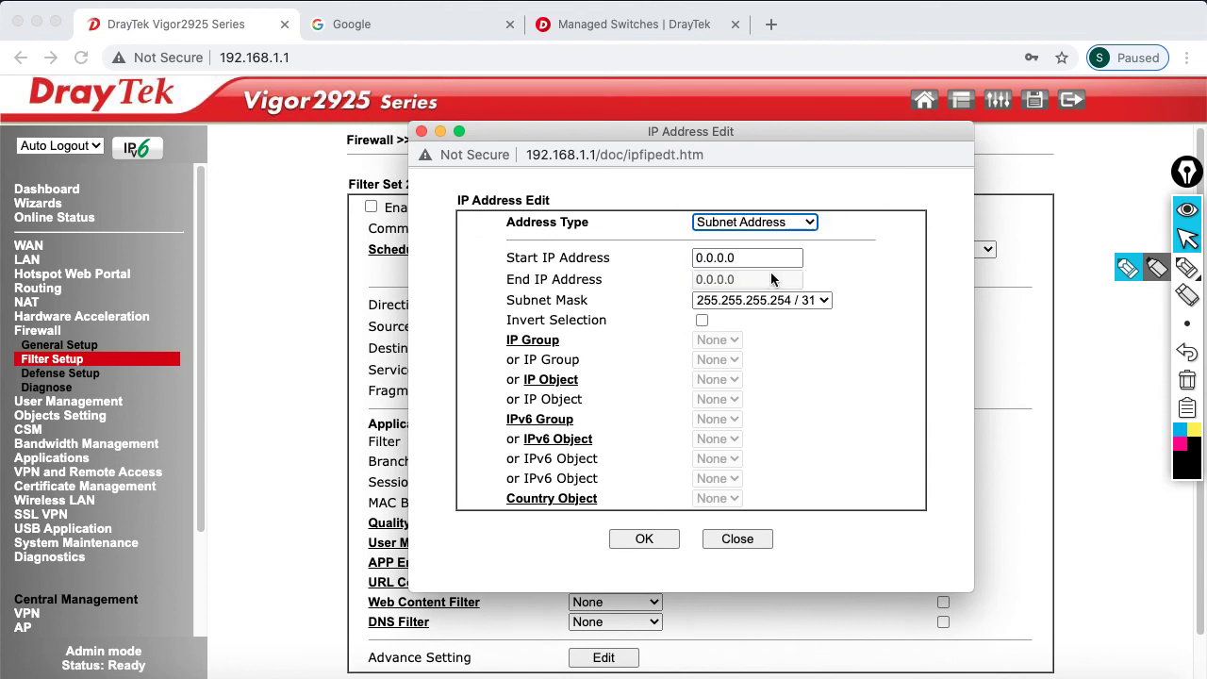
{"action": "key", "text": "Tab"}
{"action": "type", "text": "192.1"}
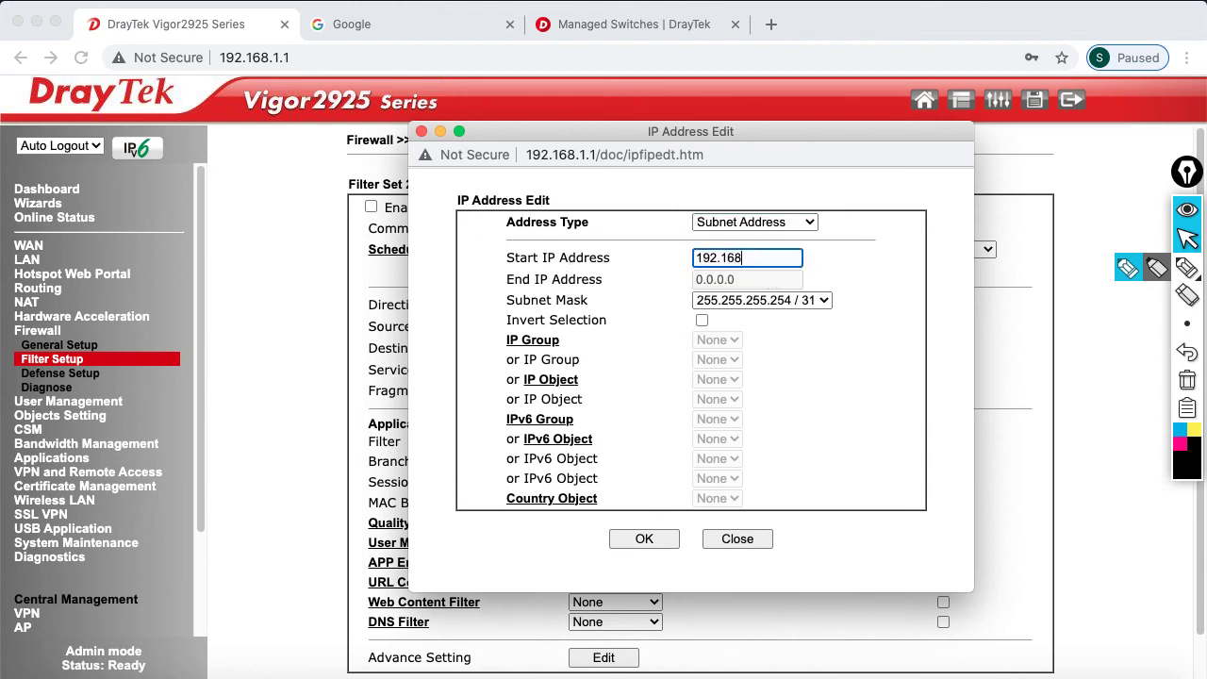
{"action": "left_click", "coordinate": [758, 304]}
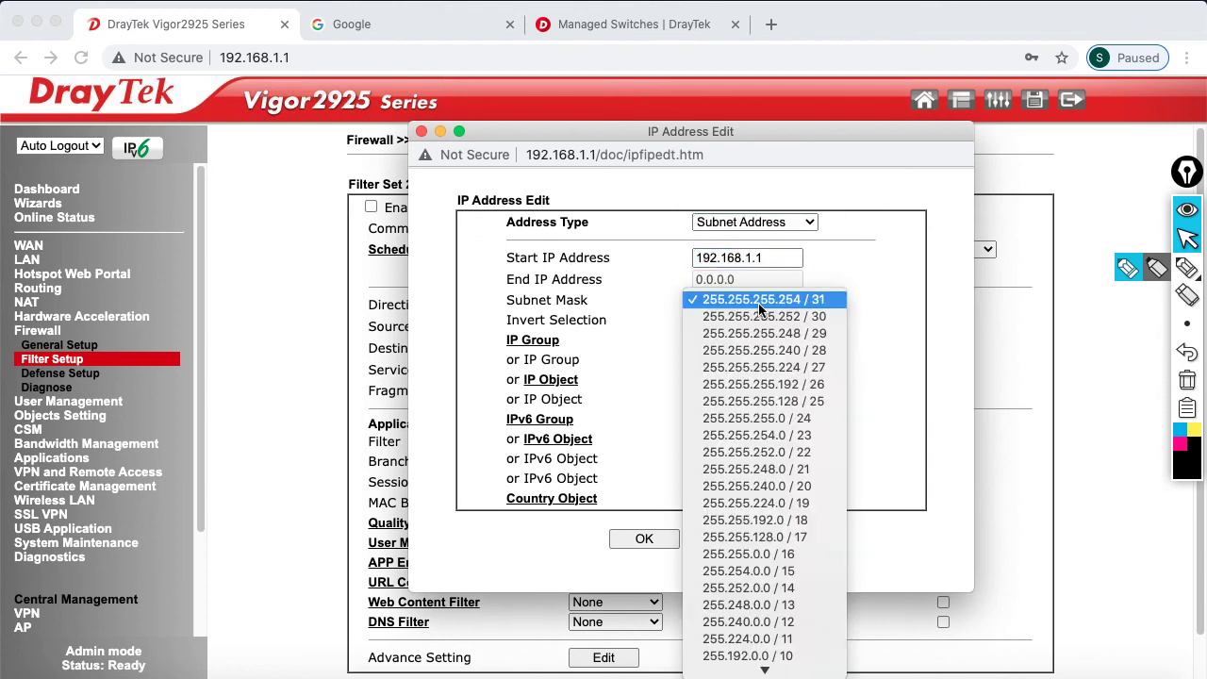
{"action": "left_click", "coordinate": [774, 418]}
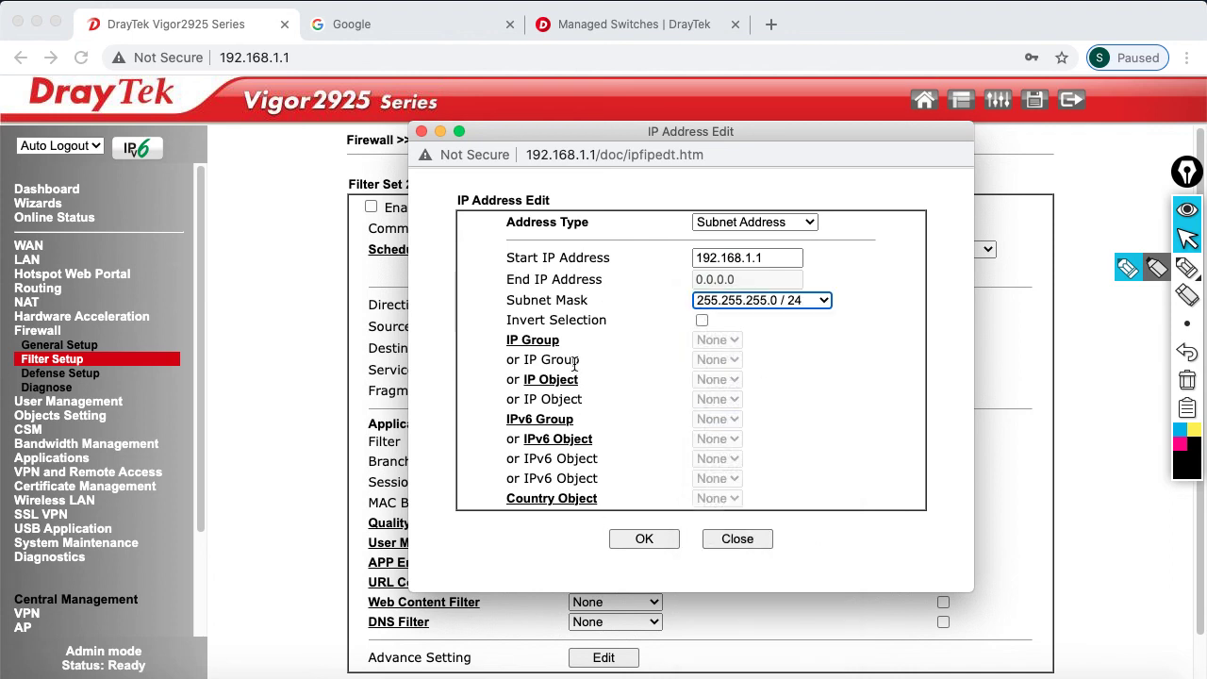
{"action": "left_click", "coordinate": [639, 540]}
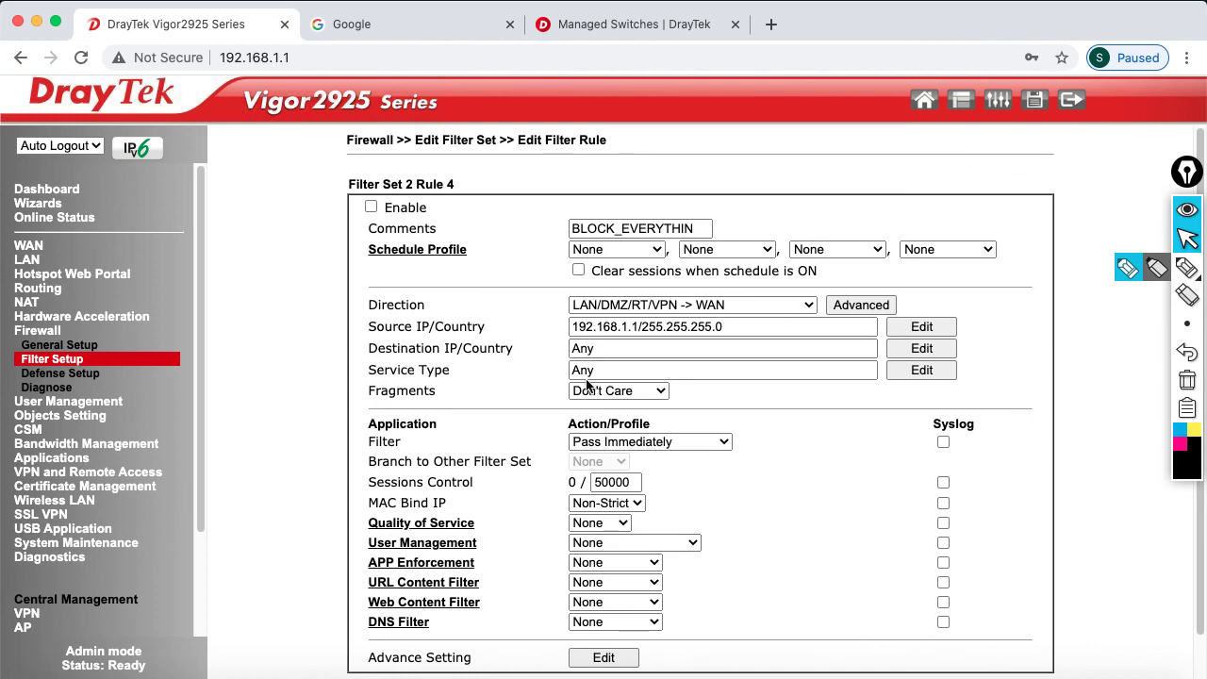
{"action": "left_click", "coordinate": [657, 443]}
- Set rule 4's filter action to Block Immediately and save the rule
{"action": "left_click", "coordinate": [657, 458]}
{"action": "scroll", "coordinate": [1198, 542], "scroll_direction": "down", "scroll_amount": 1}
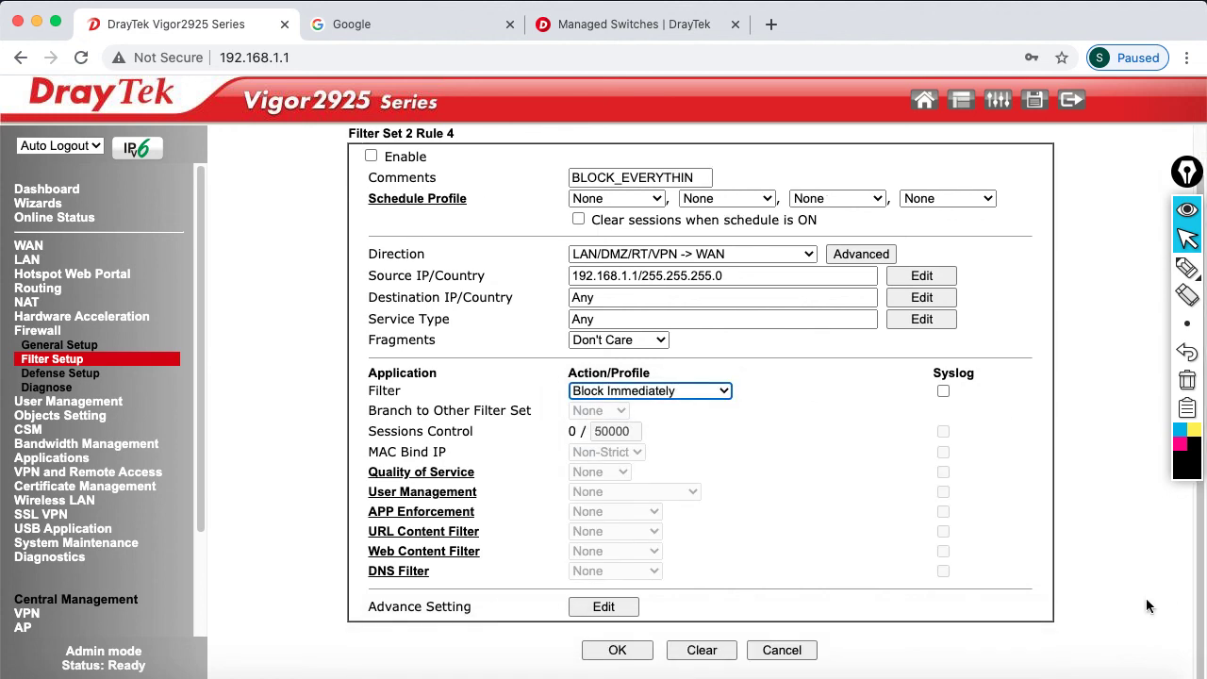
{"action": "left_click", "coordinate": [616, 652]}
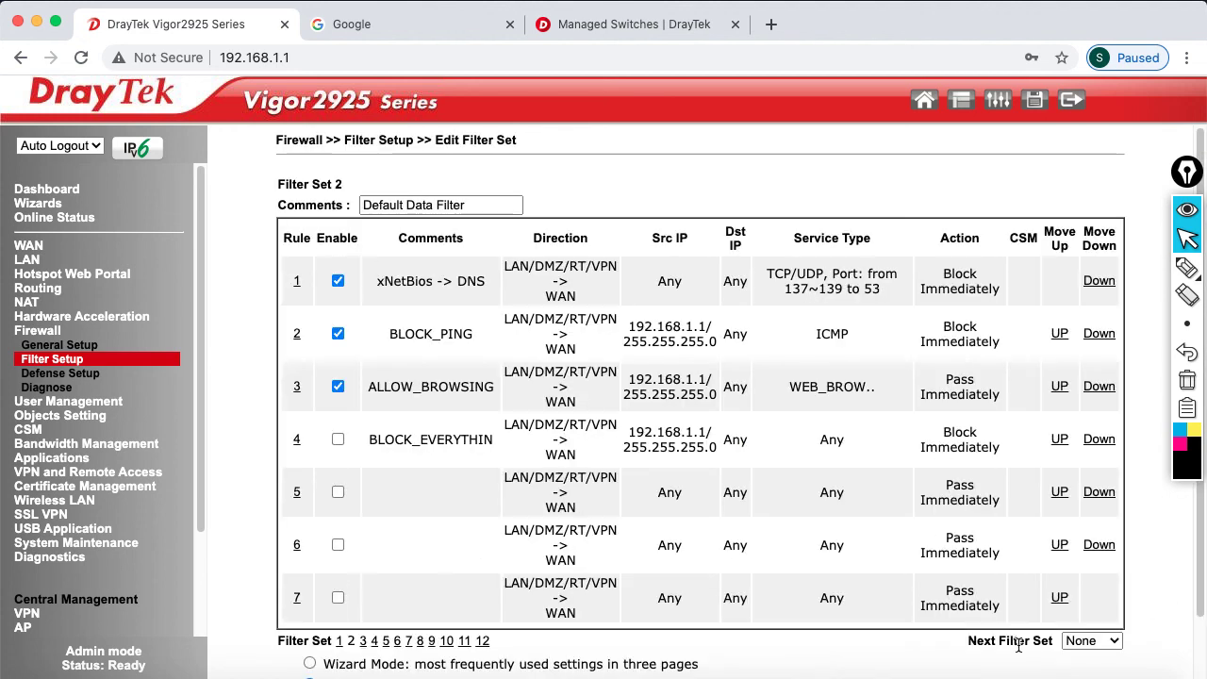
- Enable the BLOCK_EVERYTHIN rule and save Filter Set 2
{"action": "scroll", "coordinate": [1203, 535], "scroll_direction": "down", "scroll_amount": 2}
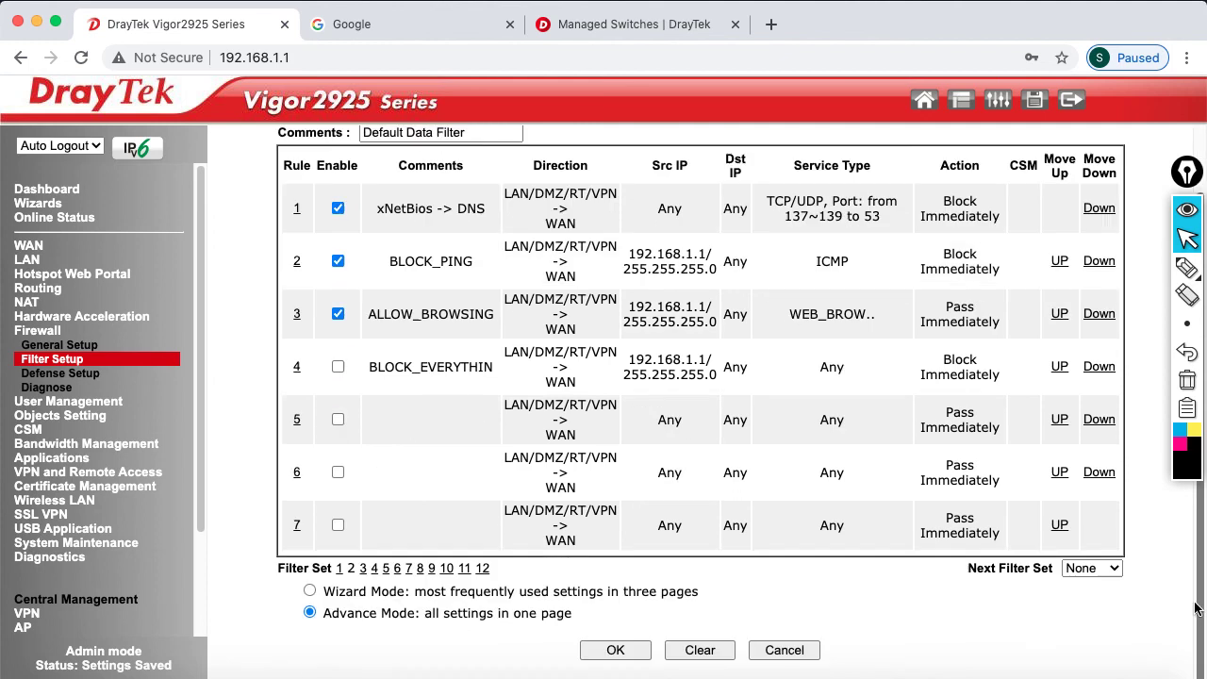
{"action": "left_click", "coordinate": [615, 650]}
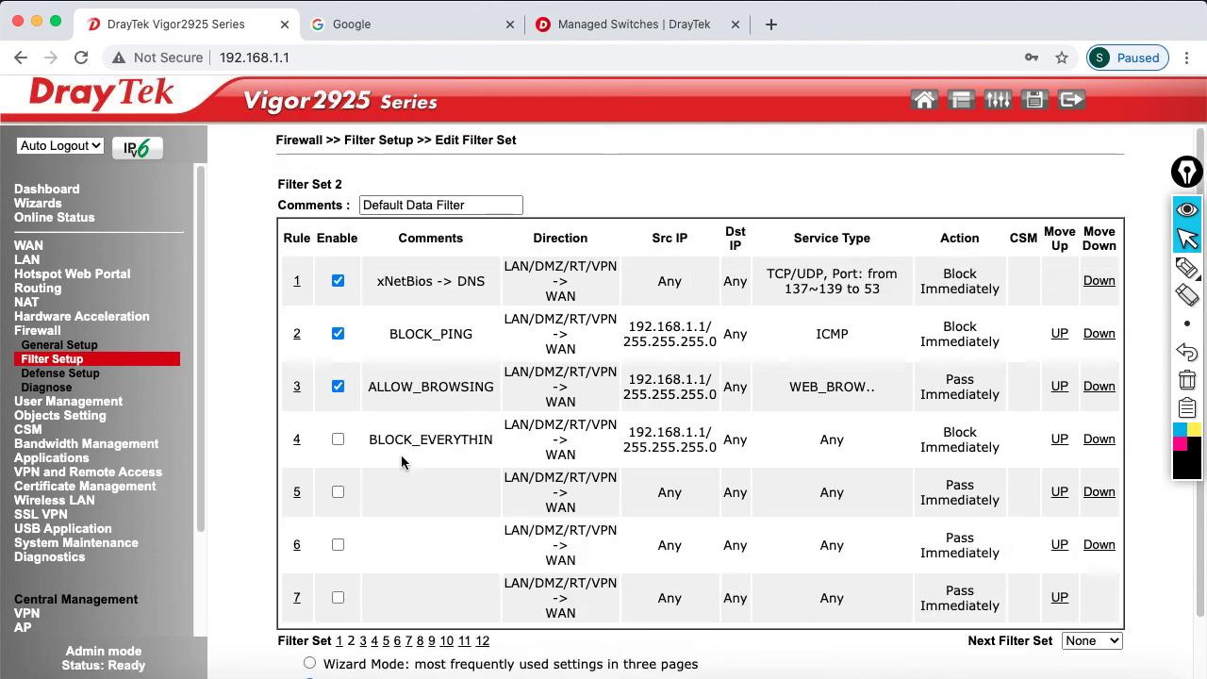
{"action": "left_click", "coordinate": [338, 438]}
{"action": "scroll", "coordinate": [1202, 510], "scroll_direction": "down", "scroll_amount": 2}
{"action": "left_click", "coordinate": [618, 650]}
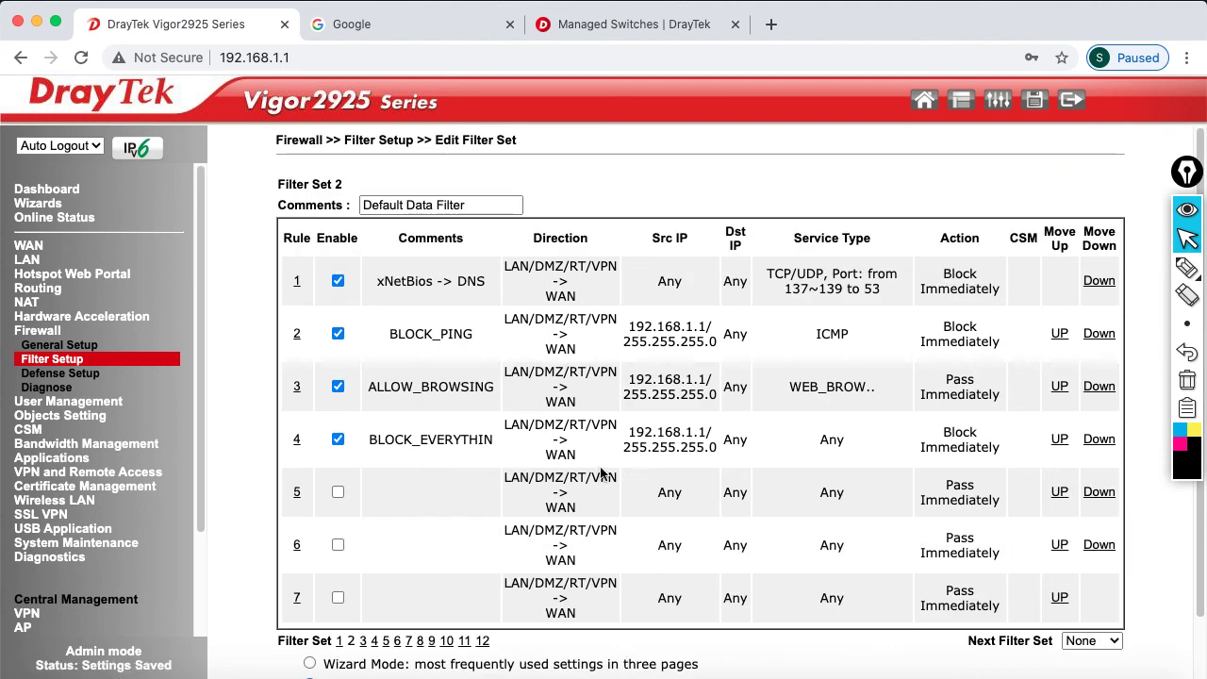
{"action": "left_click", "coordinate": [573, 29]}
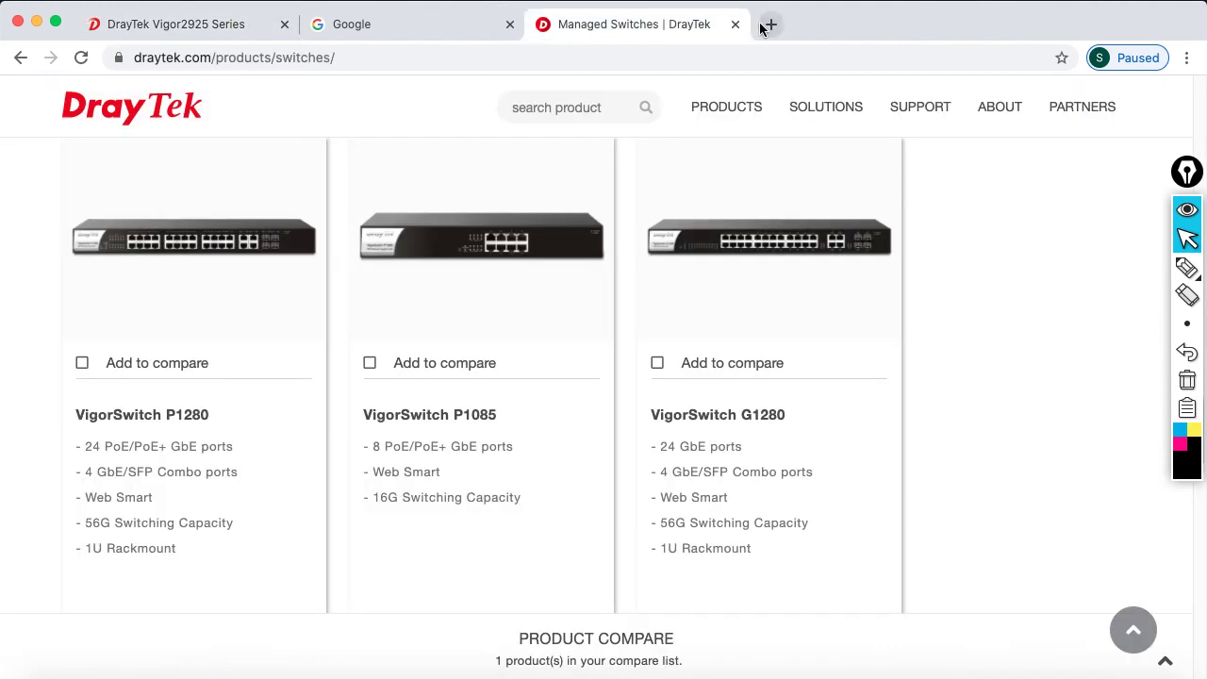
{"action": "left_click", "coordinate": [762, 28]}
{"action": "type", "text": "w"}
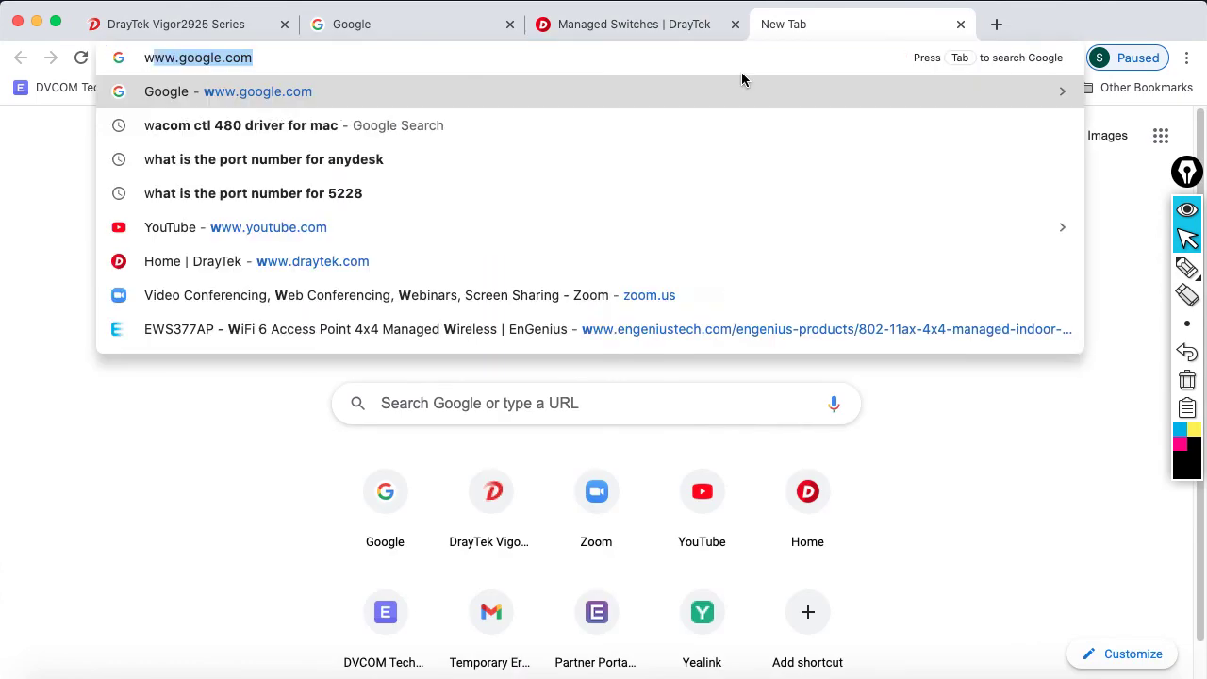
{"action": "type", "text": "ww.you"}
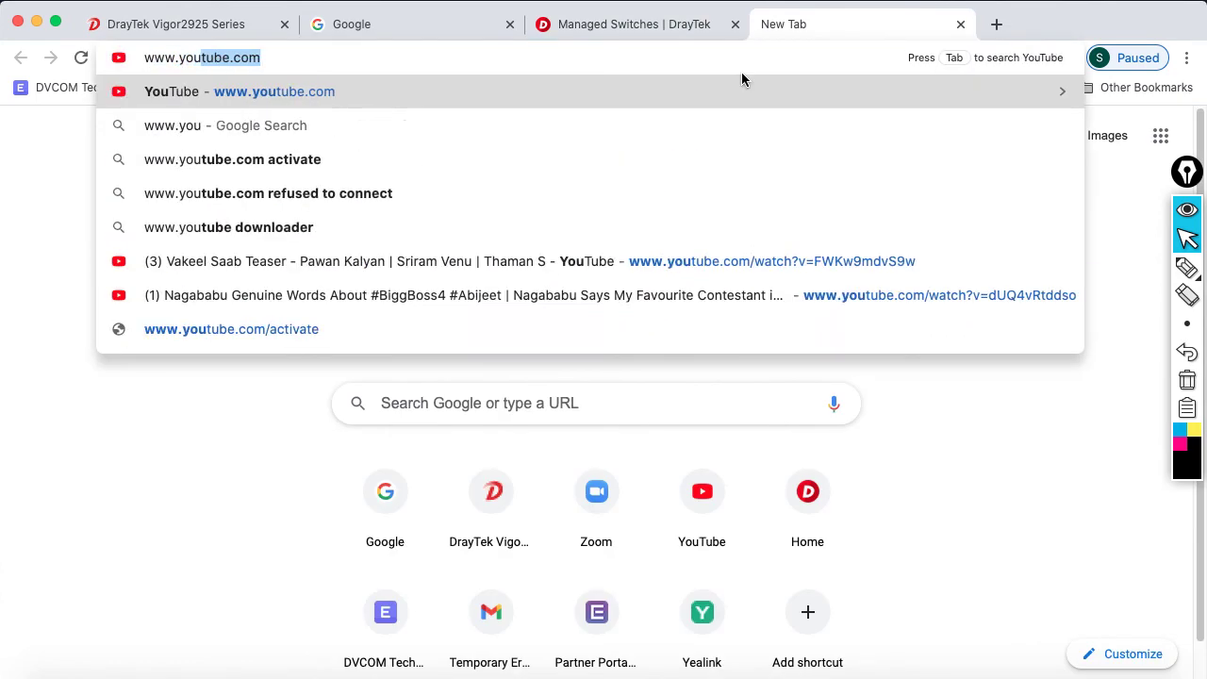
{"action": "key", "text": "Return"}
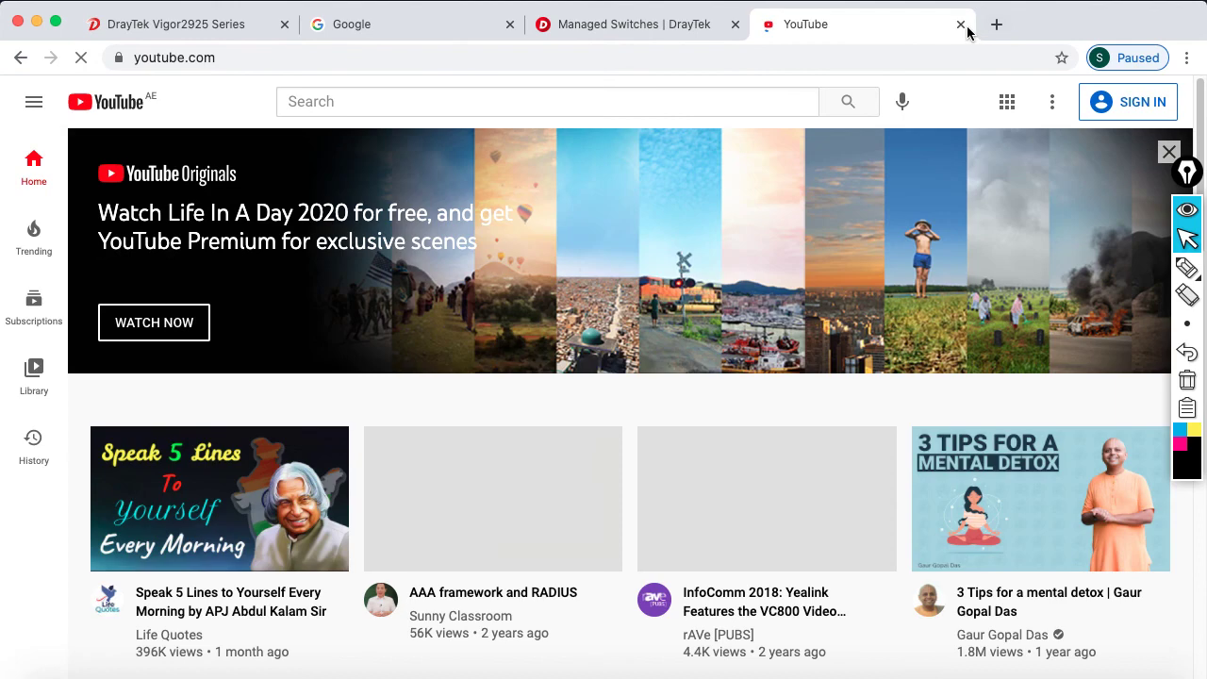
{"action": "left_click", "coordinate": [961, 24]}
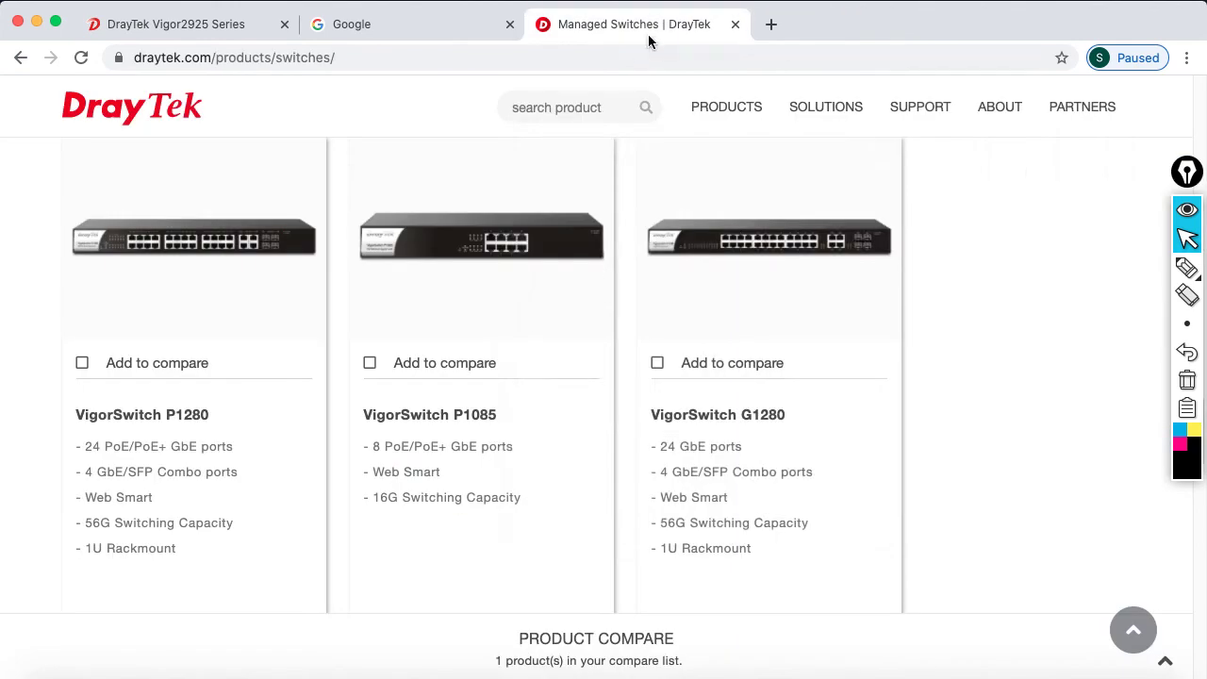
- Open DrayTek's All Access Points product page, then go back to the router tab
{"action": "mouse_move", "coordinate": [745, 112]}
{"action": "mouse_move", "coordinate": [825, 110]}
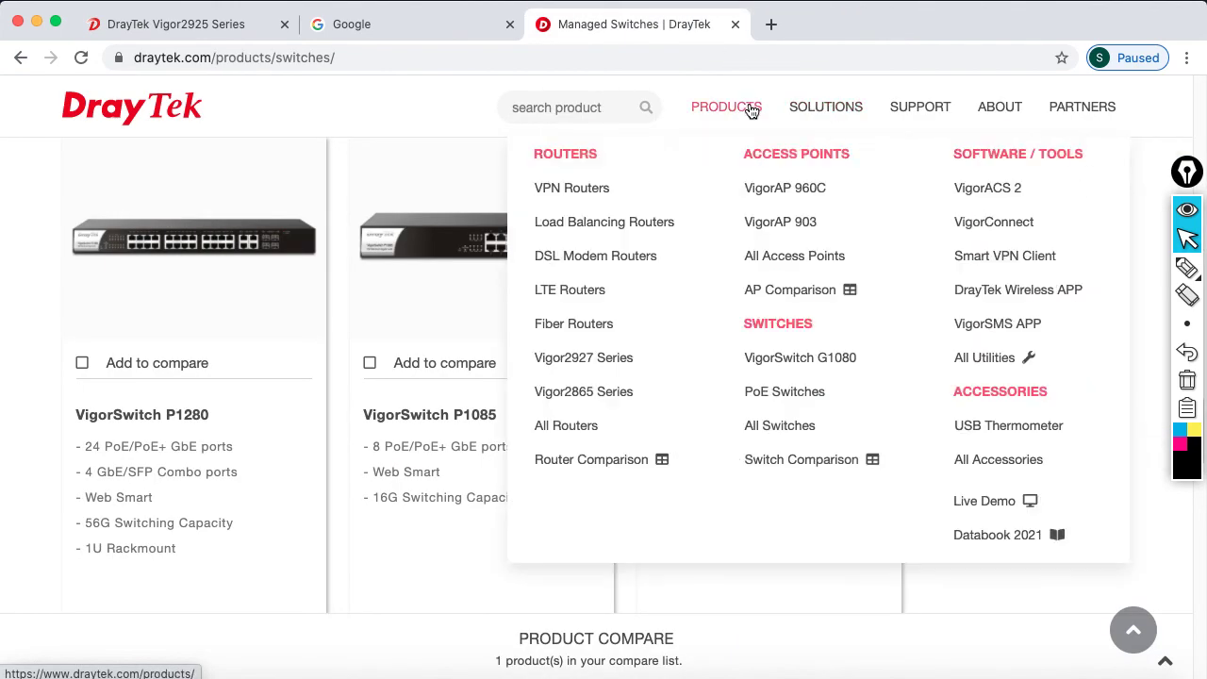
{"action": "left_click", "coordinate": [797, 268]}
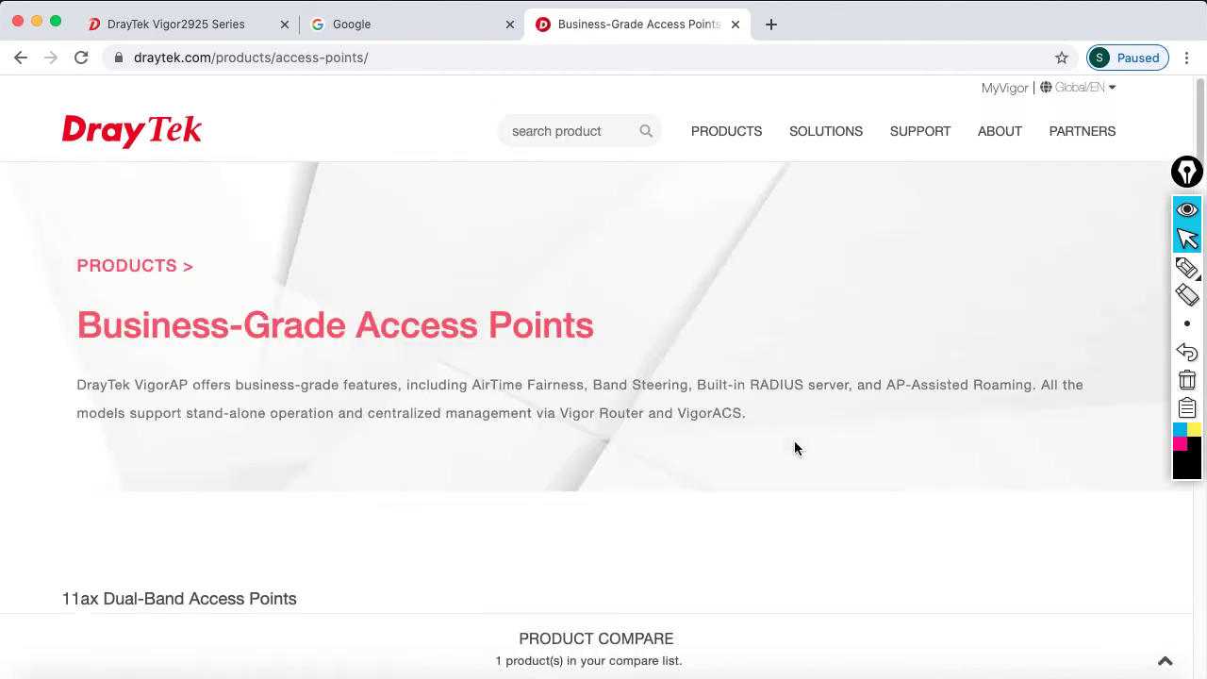
{"action": "scroll", "coordinate": [798, 438], "scroll_direction": "down", "scroll_amount": 10}
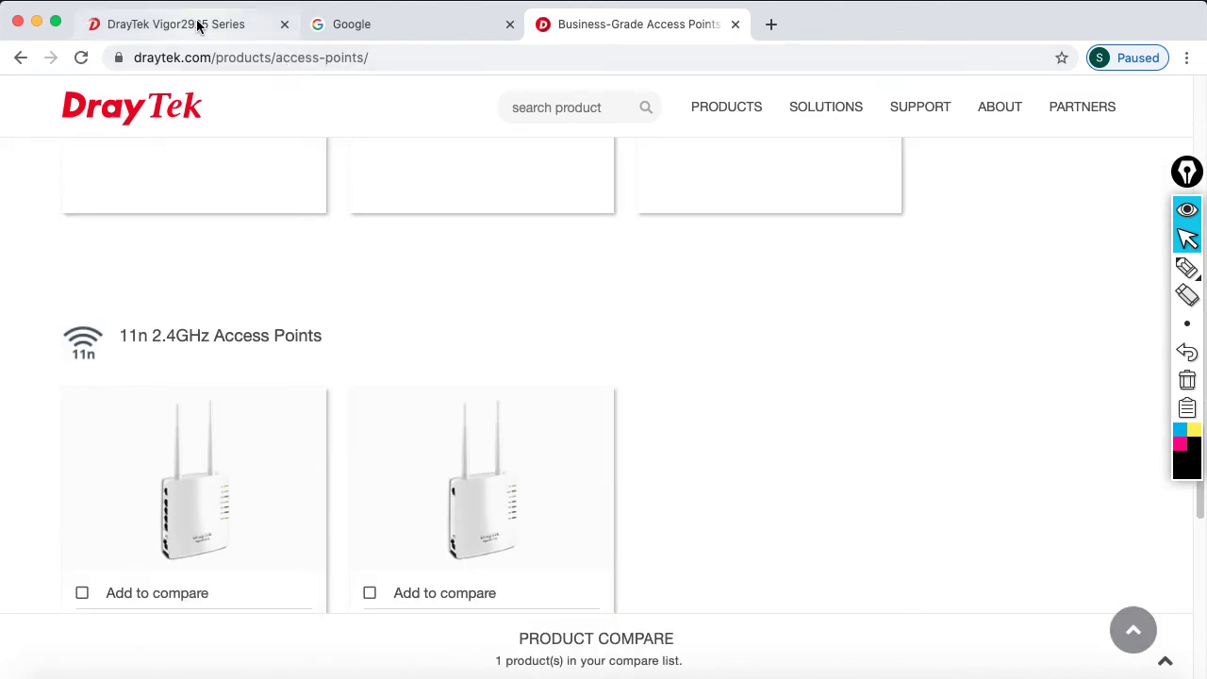
{"action": "left_click", "coordinate": [170, 24]}
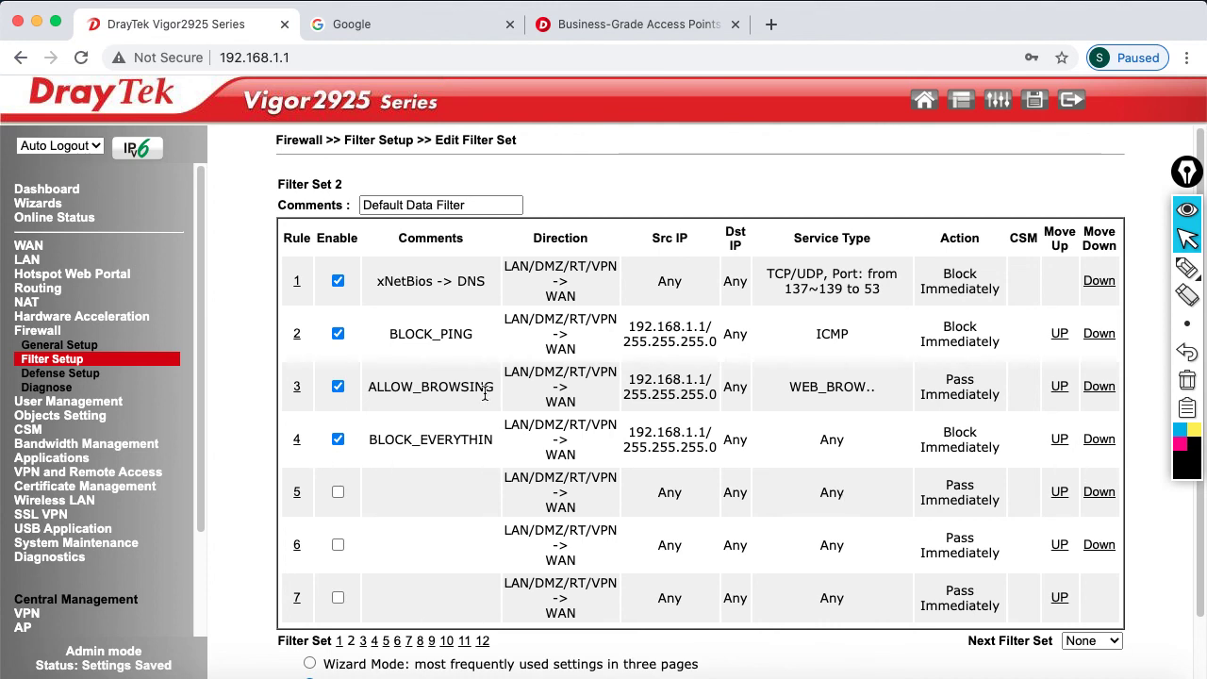
- Move BLOCK_EVERYTHIN up above ALLOW_BROWSING and save Filter Set 2
{"action": "left_click", "coordinate": [1060, 439]}
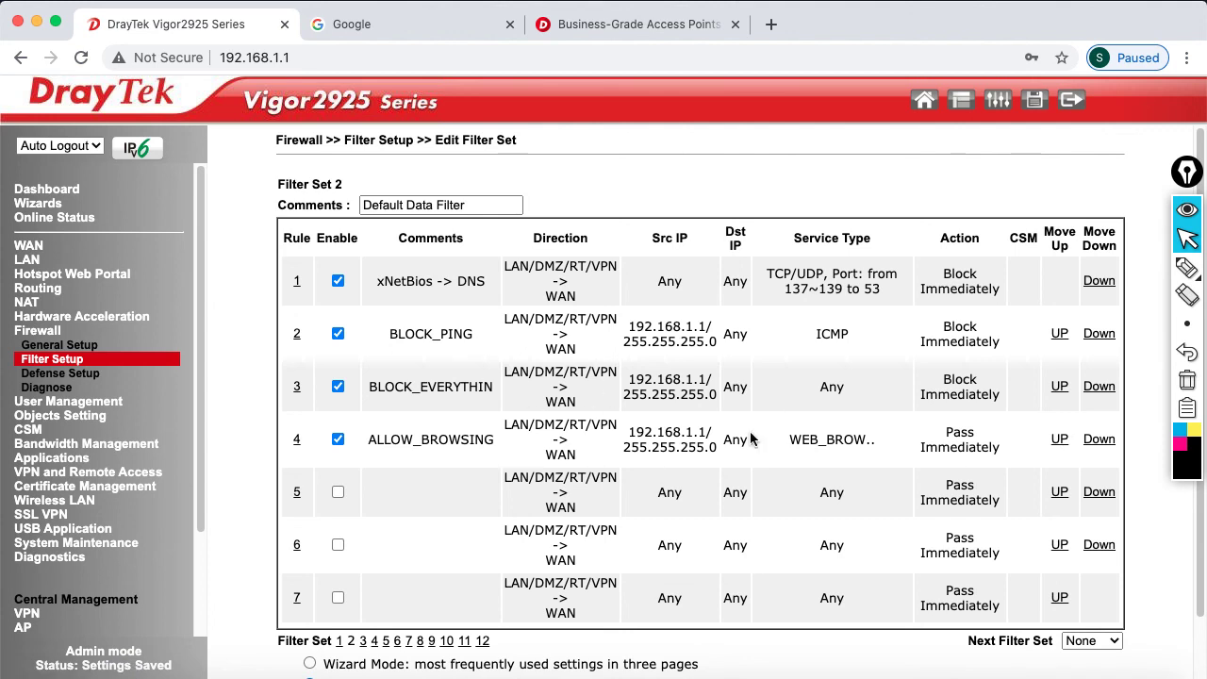
{"action": "scroll", "coordinate": [1105, 592], "scroll_direction": "down", "scroll_amount": 2}
{"action": "left_click", "coordinate": [615, 650]}
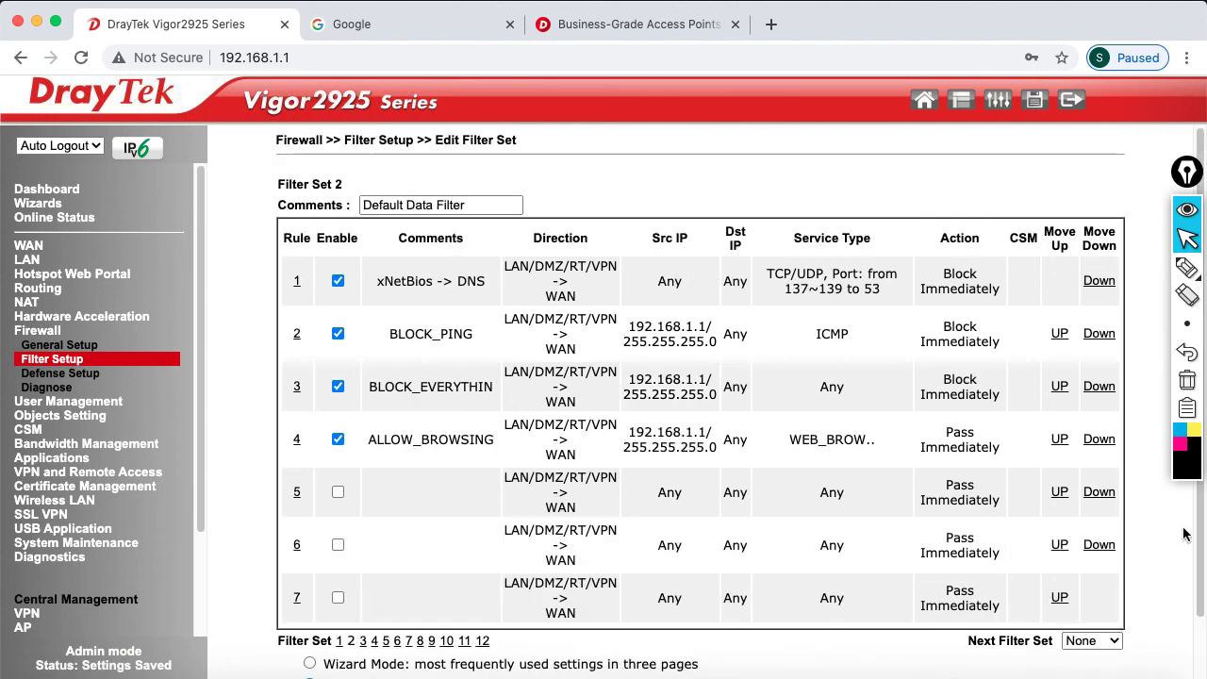
{"action": "scroll", "coordinate": [1185, 535], "scroll_direction": "down", "scroll_amount": 2}
{"action": "left_click", "coordinate": [609, 651]}
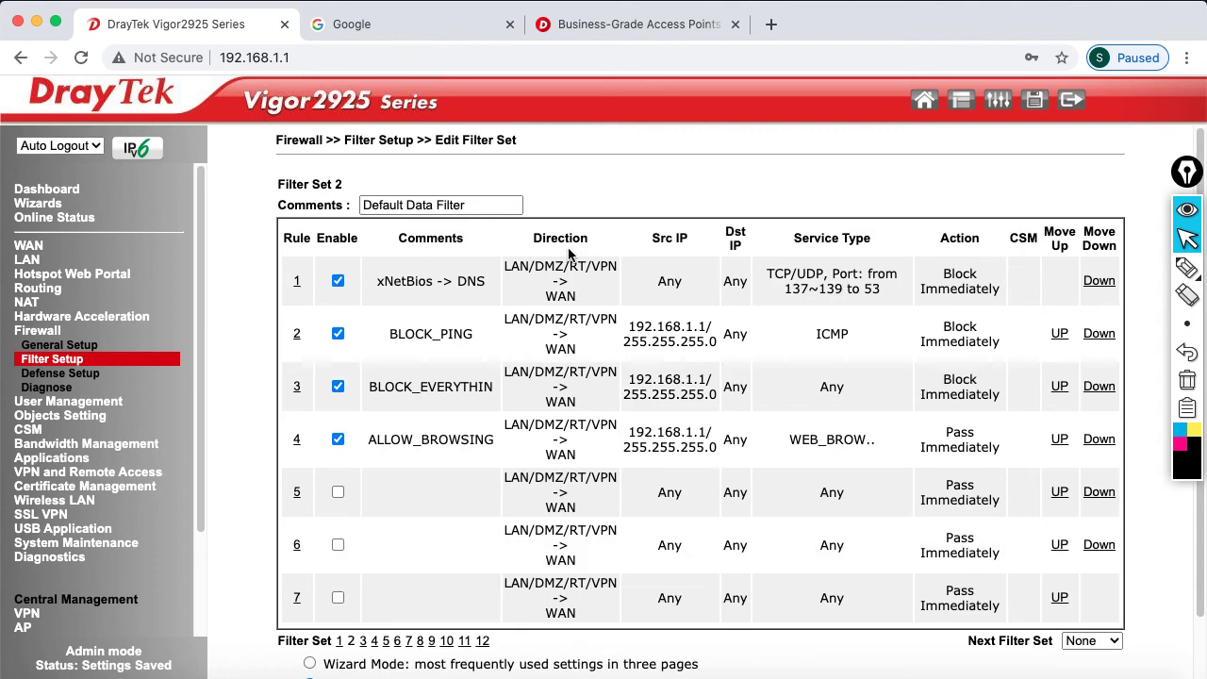
{"action": "left_click", "coordinate": [595, 29]}
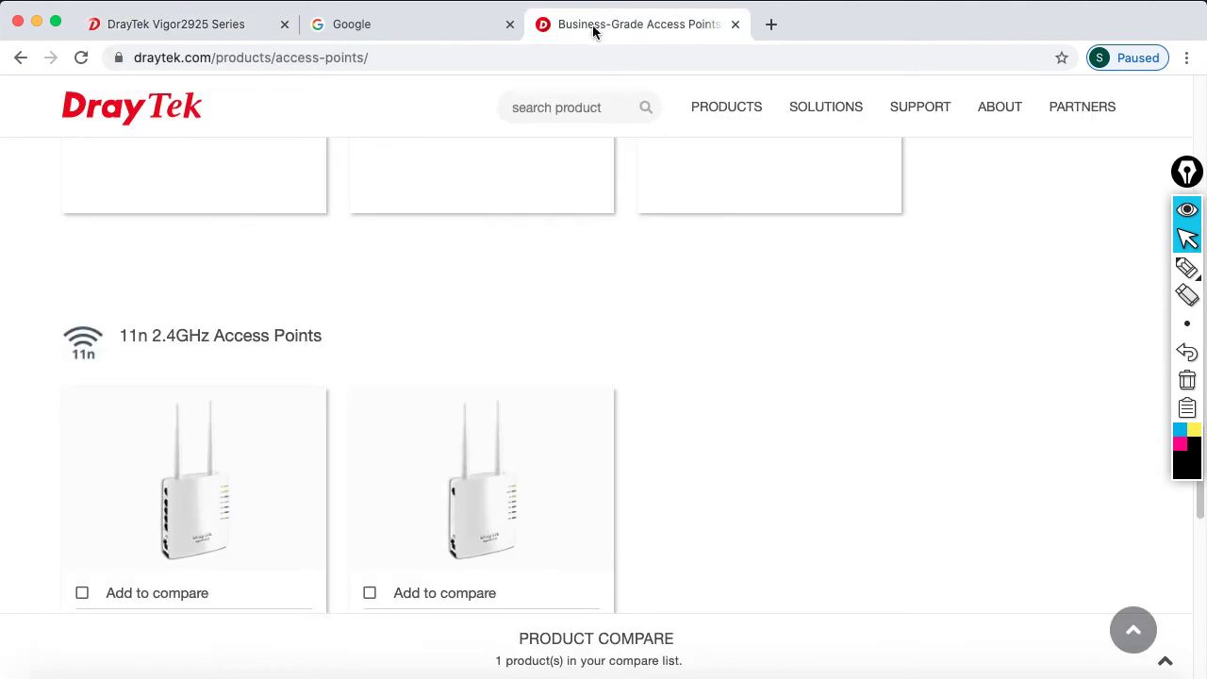
- Test browsing by loading gulfnews.com in a new tab
{"action": "left_click", "coordinate": [771, 25]}
{"action": "type", "text": "www.gi"}
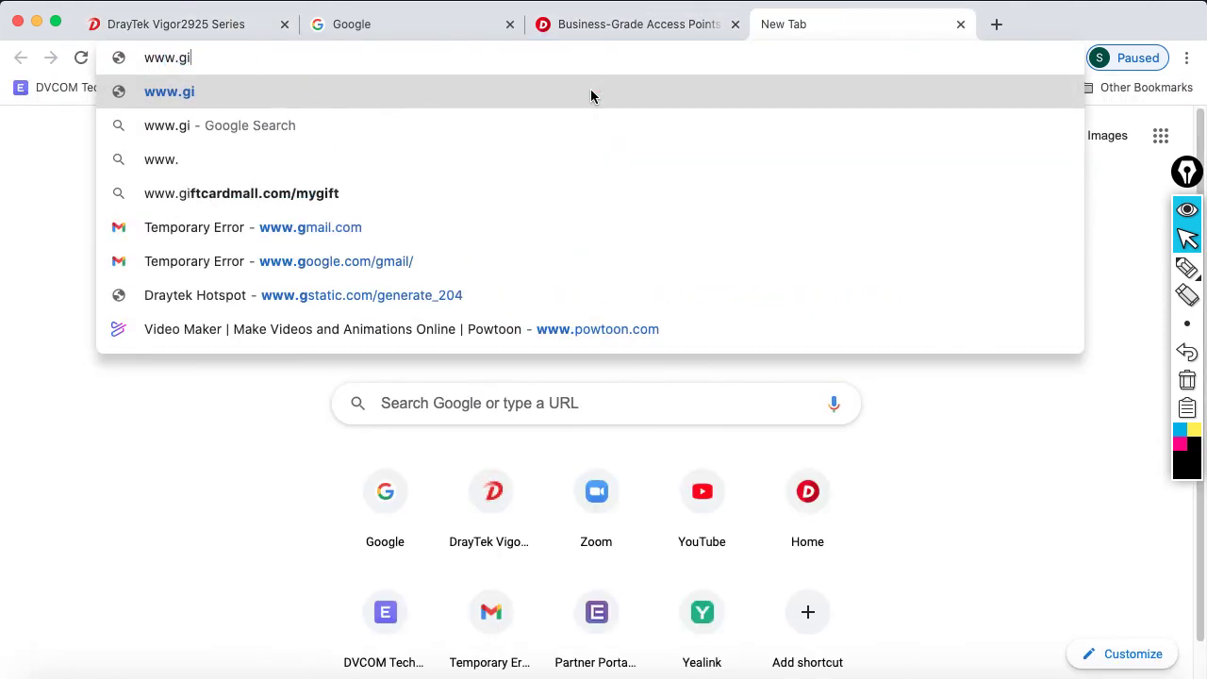
{"action": "key", "text": "BackSpace"}
{"action": "type", "text": "u"}
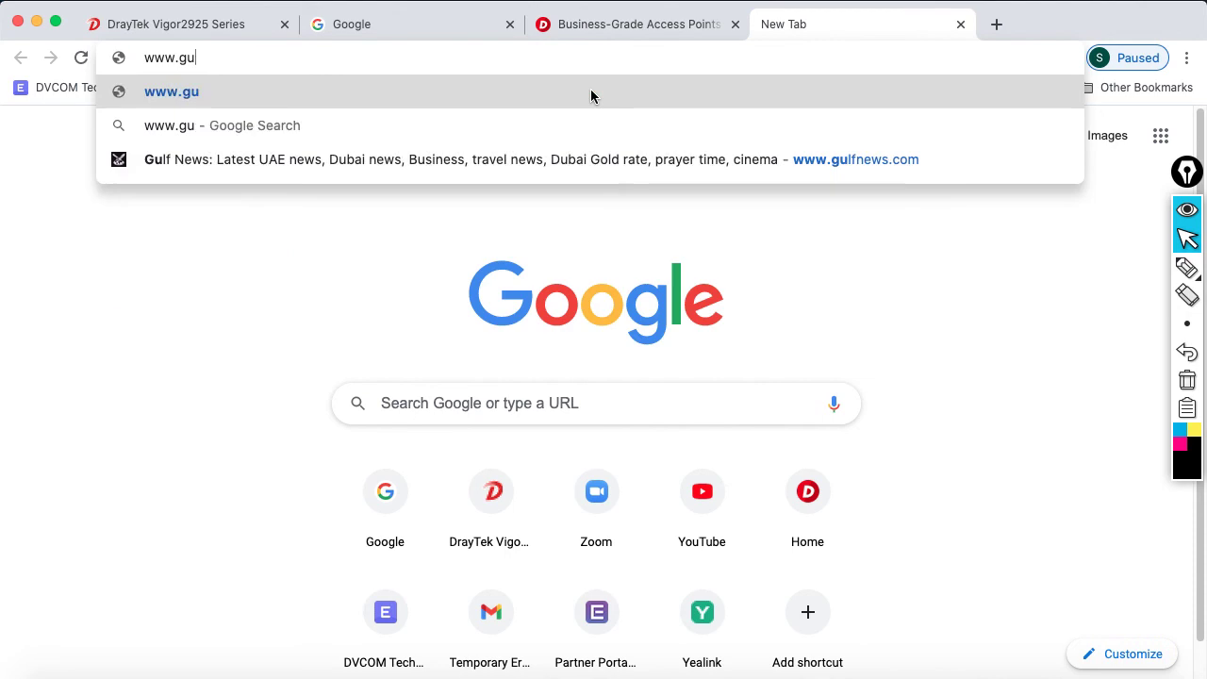
{"action": "type", "text": "lfnews.com"}
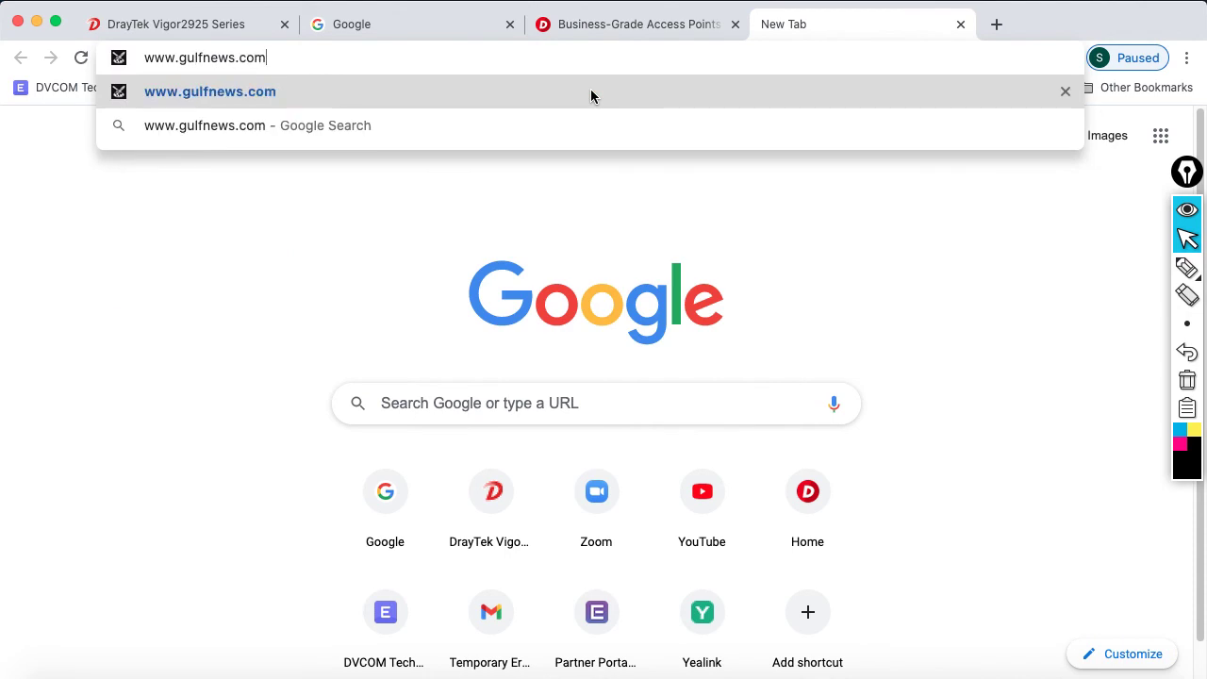
{"action": "key", "text": "Return"}
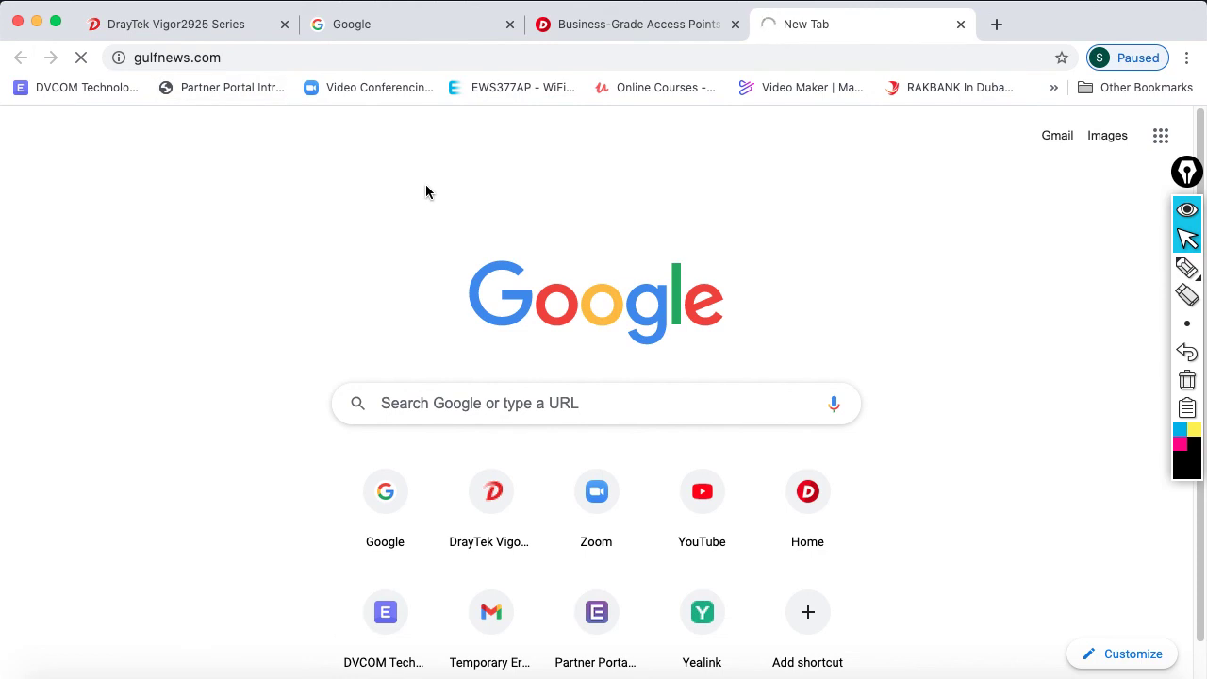
- Open the access point comparison page on the DrayTek site
{"action": "left_click", "coordinate": [598, 19]}
{"action": "mouse_move", "coordinate": [816, 120]}
{"action": "mouse_move", "coordinate": [758, 112]}
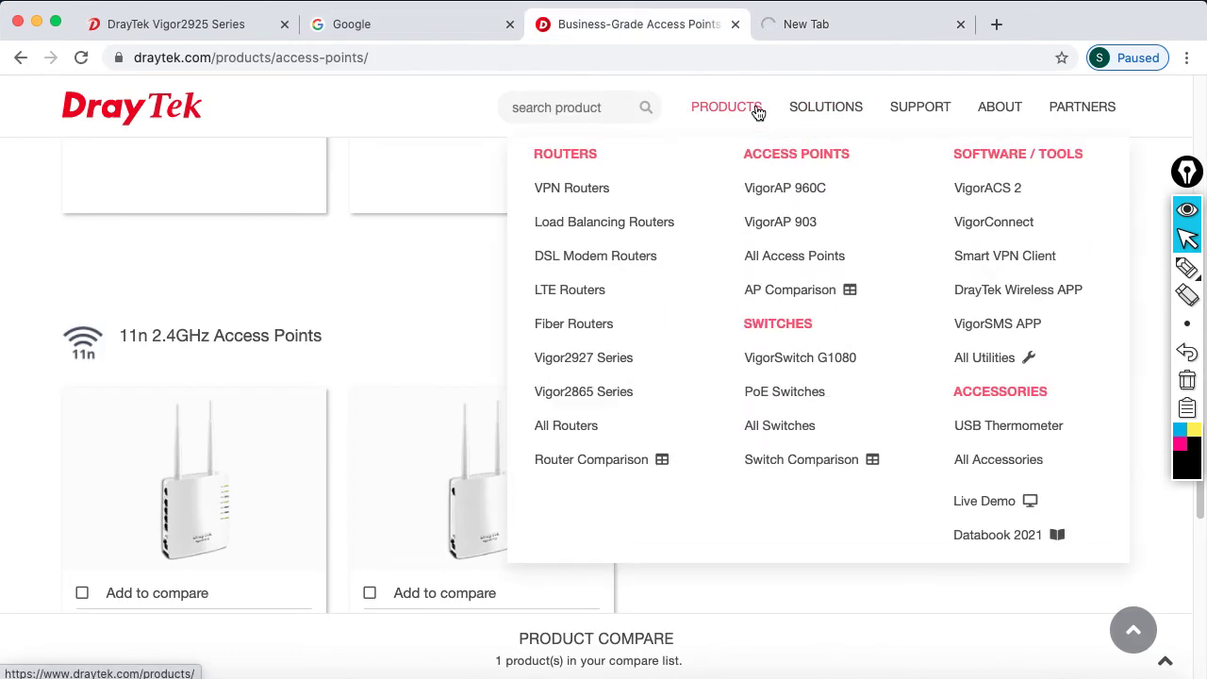
{"action": "left_click", "coordinate": [817, 298]}
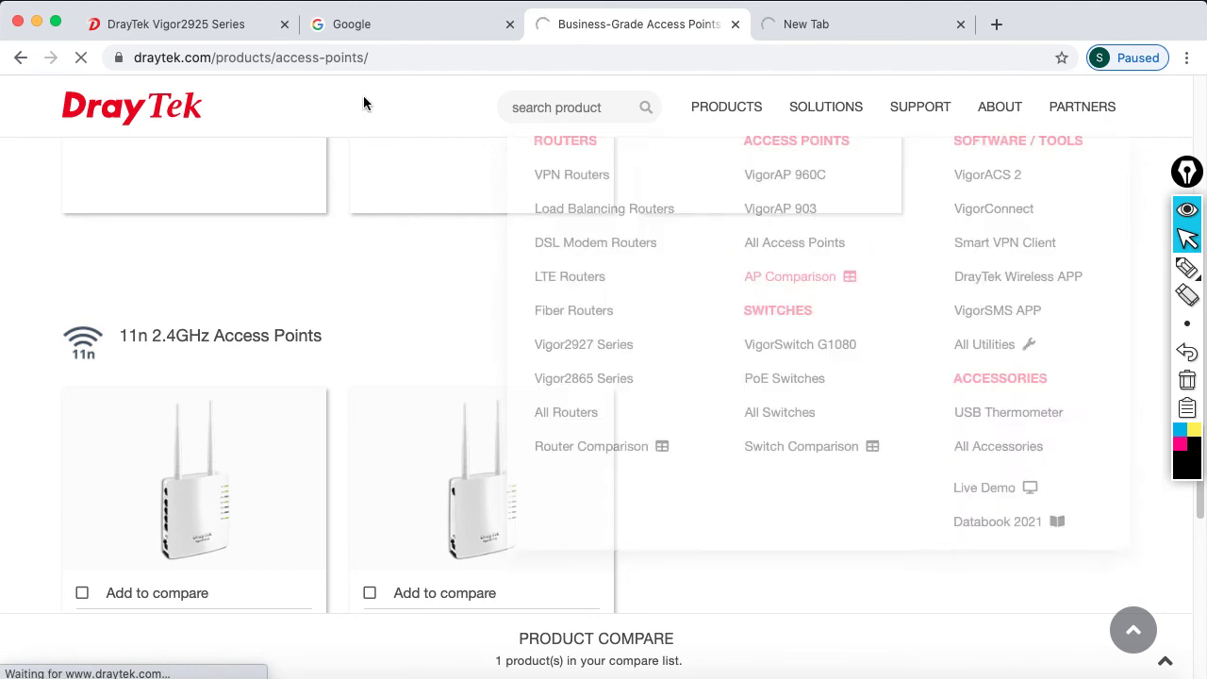
{"action": "left_click", "coordinate": [762, 24]}
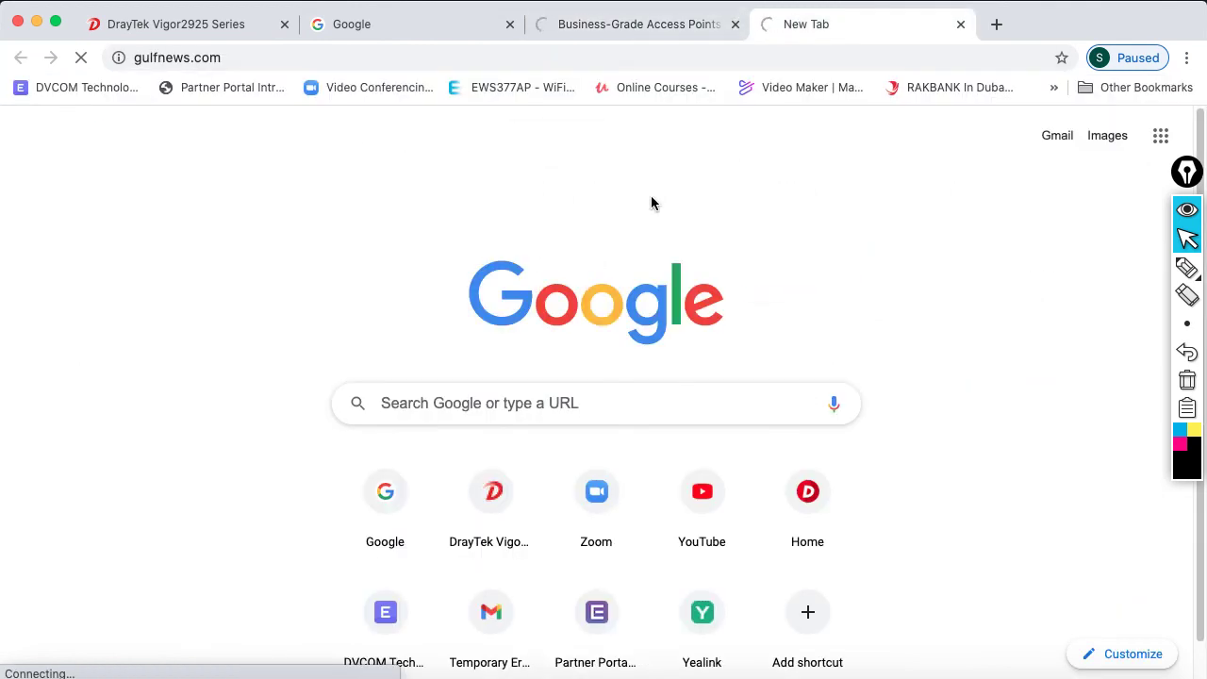
{"action": "left_click_drag", "start_coordinate": [352, 56], "coordinate": [75, 48]}
{"action": "type", "text": "www.gulfnews.com"}
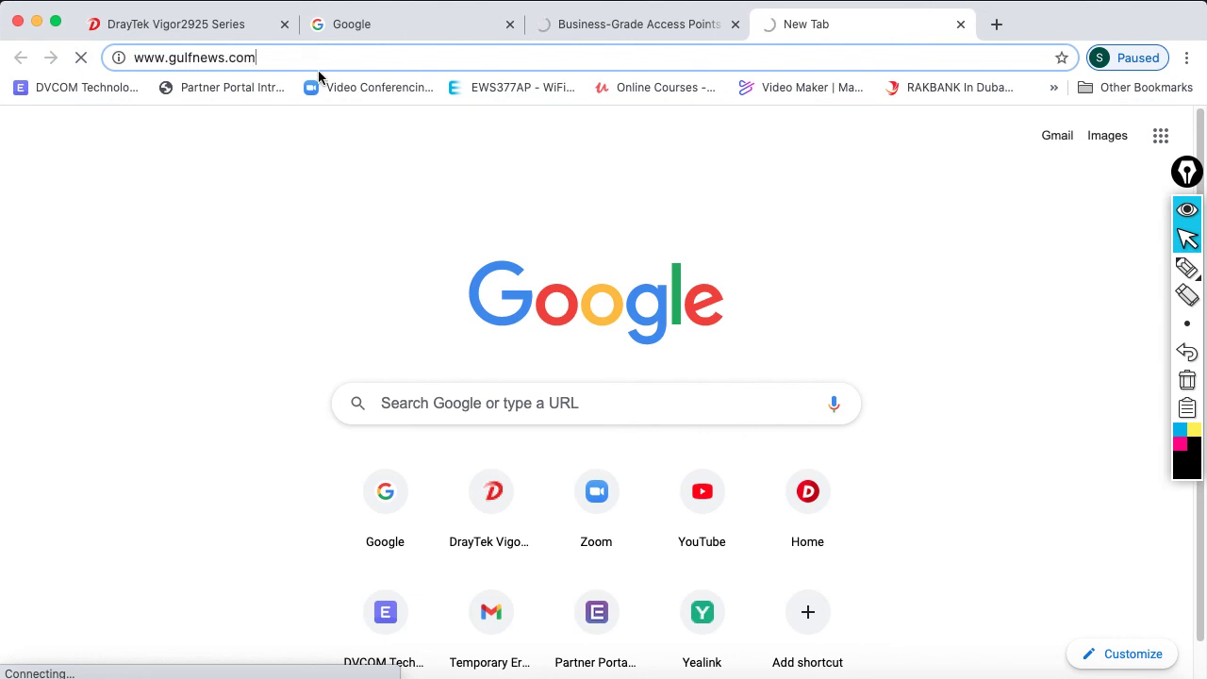
{"action": "left_click", "coordinate": [396, 34]}
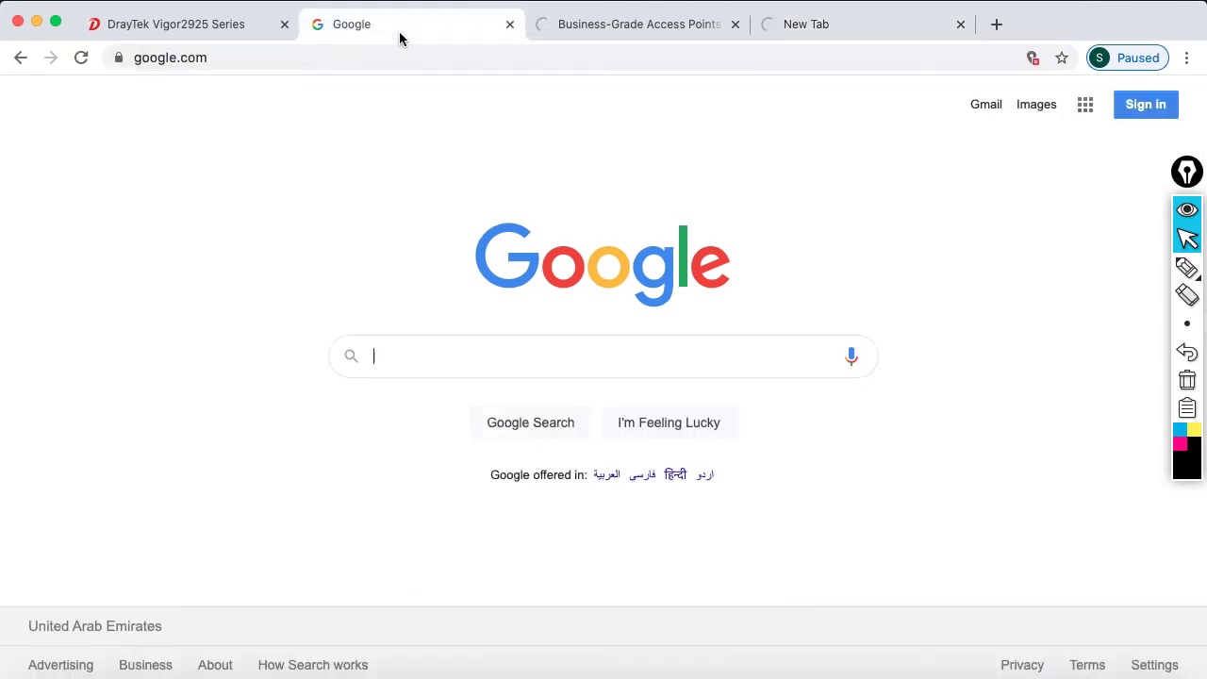
{"action": "left_click", "coordinate": [373, 62]}
{"action": "type", "text": "www.go"}
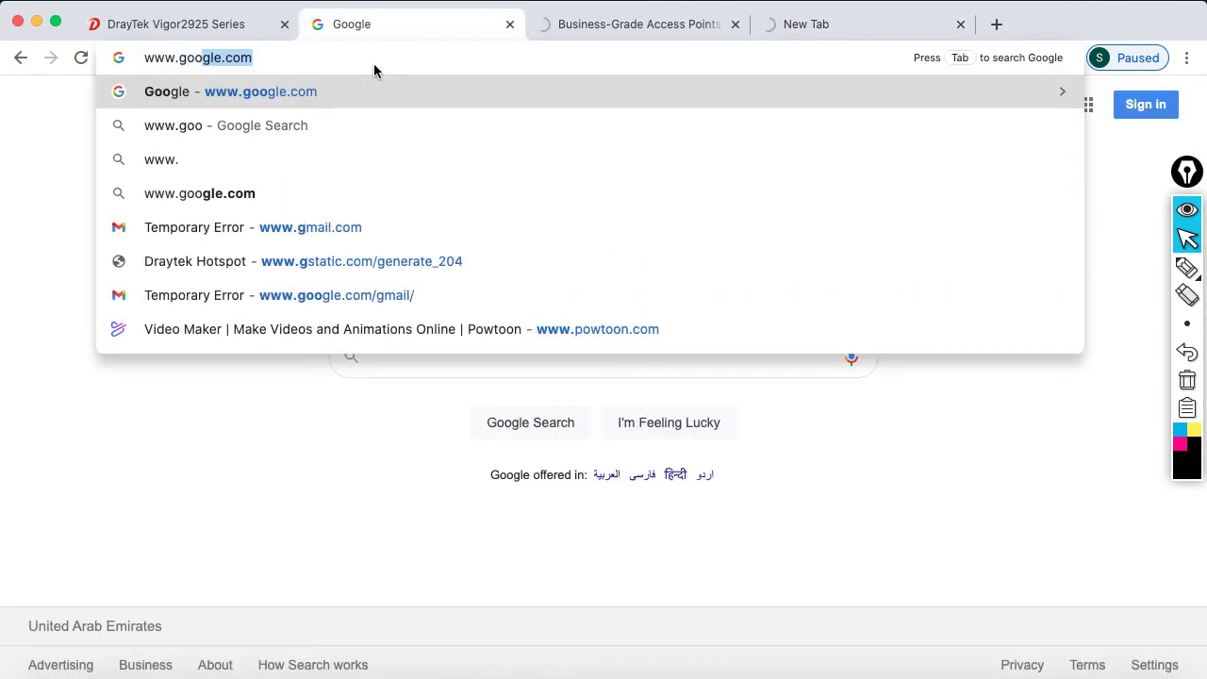
{"action": "key", "text": "Return"}
{"action": "left_click", "coordinate": [508, 26]}
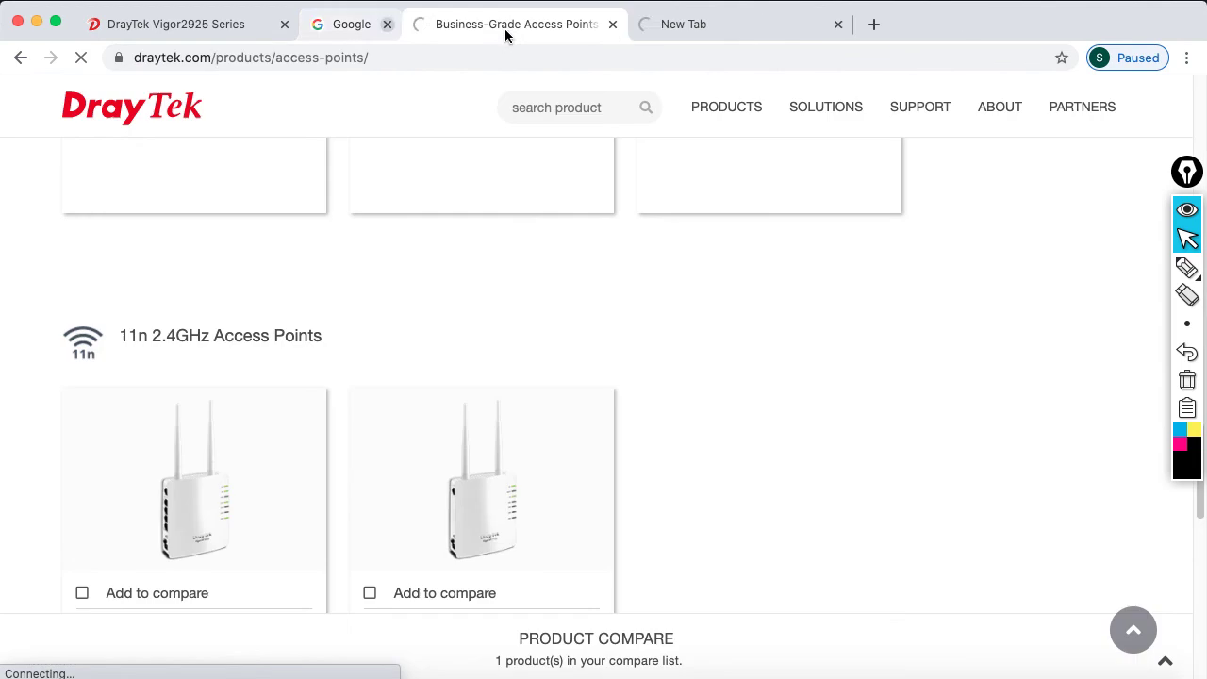
{"action": "left_click", "coordinate": [509, 25]}
{"action": "left_click", "coordinate": [512, 26]}
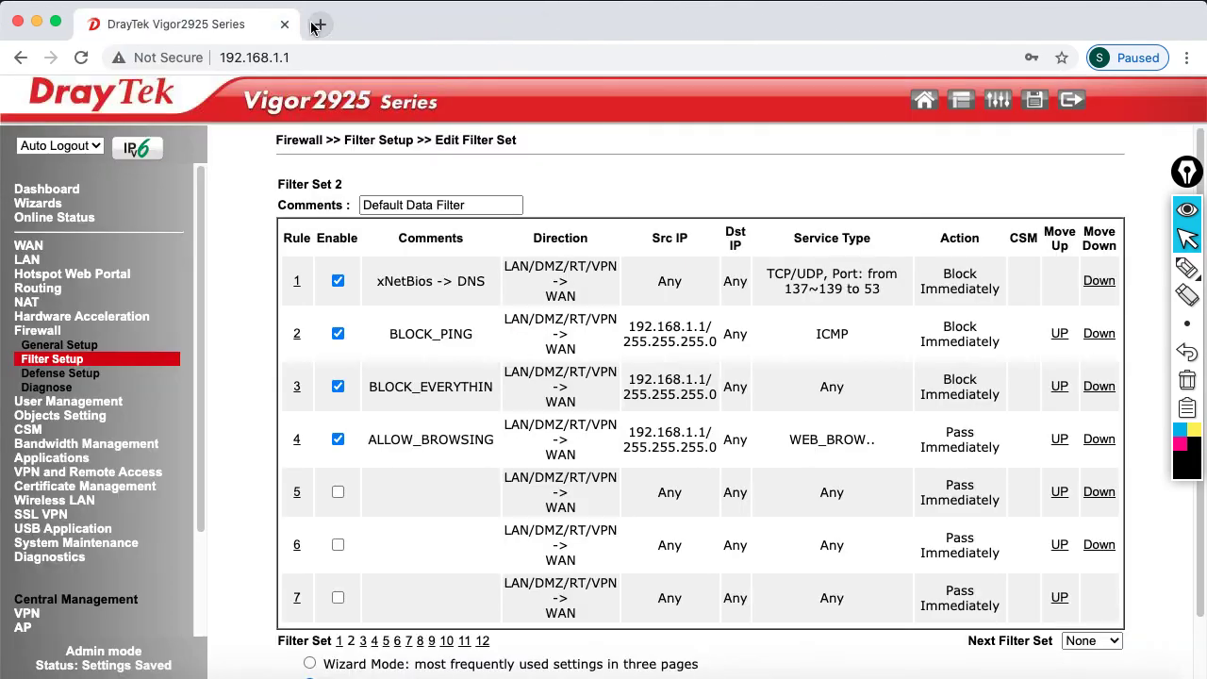
{"action": "left_click", "coordinate": [319, 25]}
{"action": "type", "text": "www."}
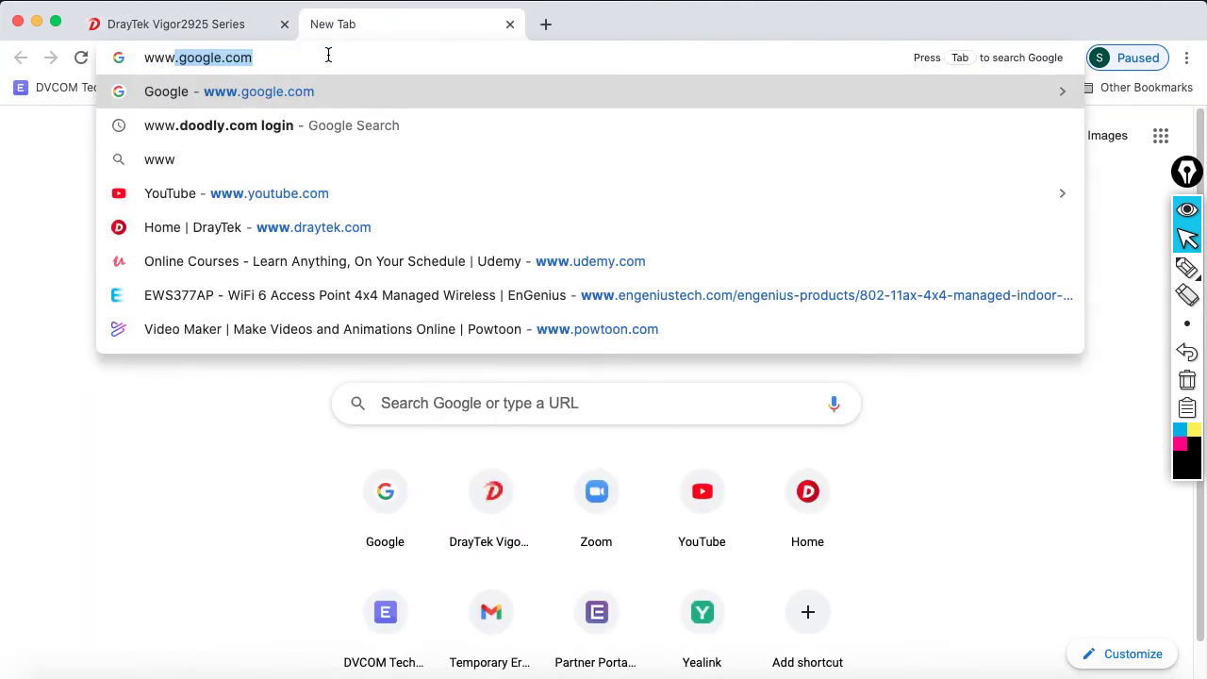
{"action": "type", "text": "google.com"}
{"action": "key", "text": "Return"}
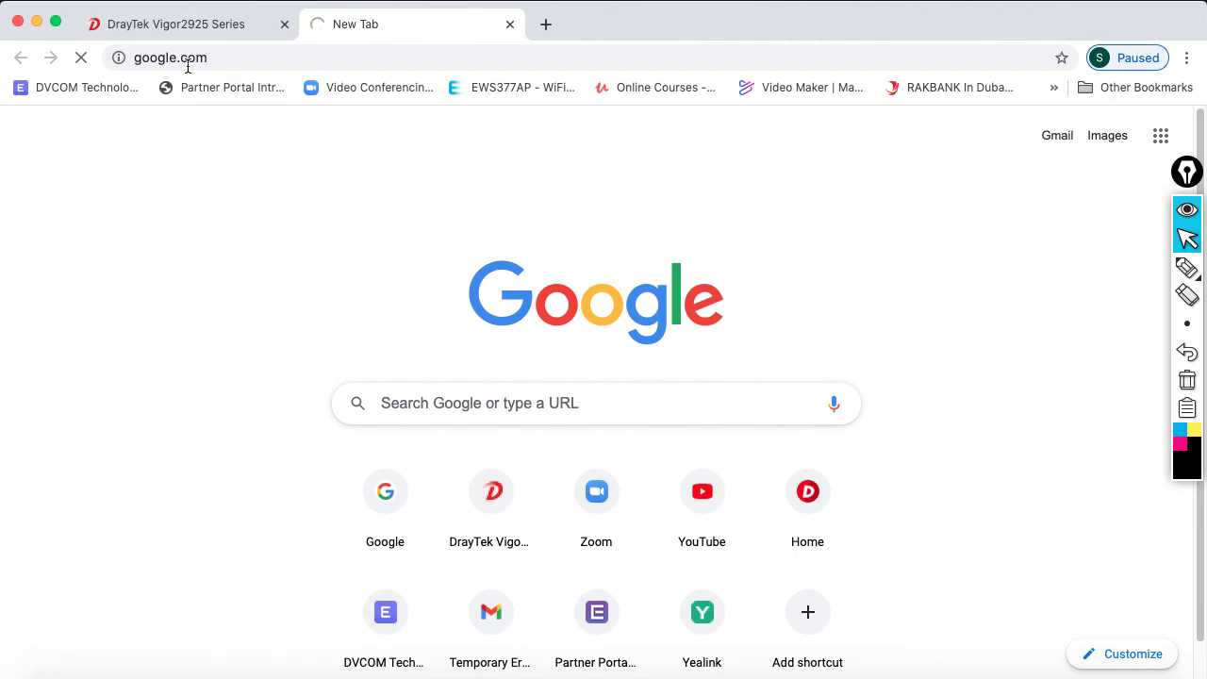
{"action": "left_click", "coordinate": [202, 31]}
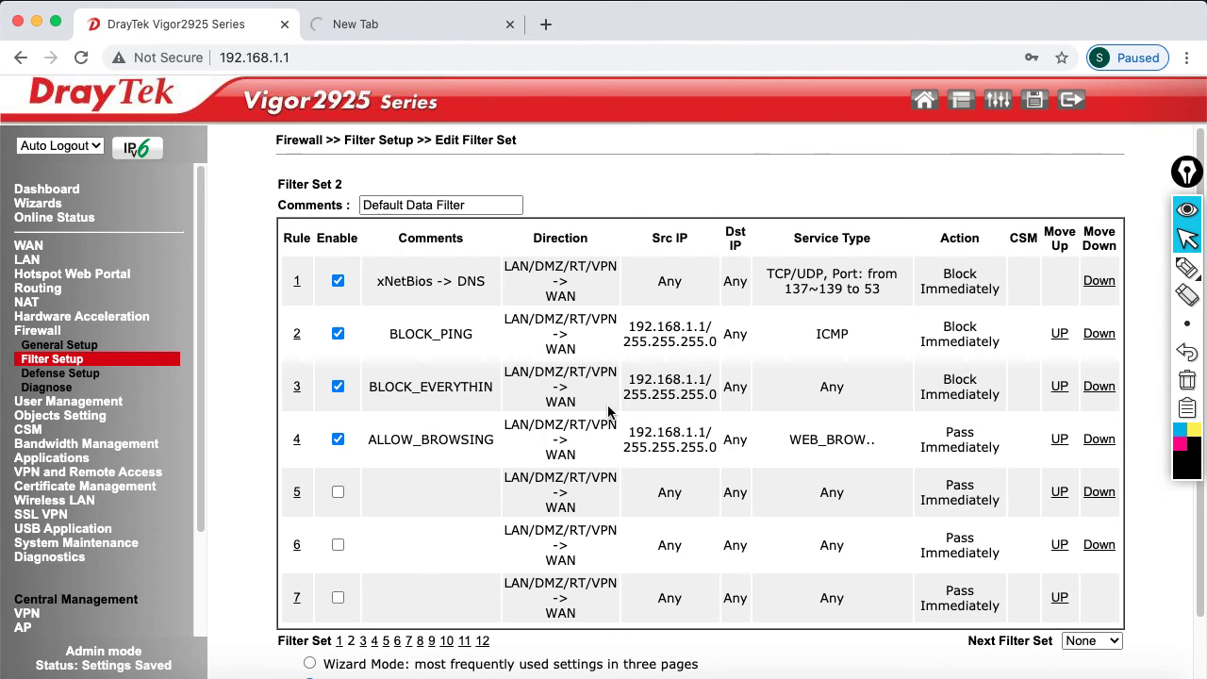
- Move the block-everything rule down so ALLOW_BROWSING sits above it as rule 3
{"action": "left_click", "coordinate": [1099, 389]}
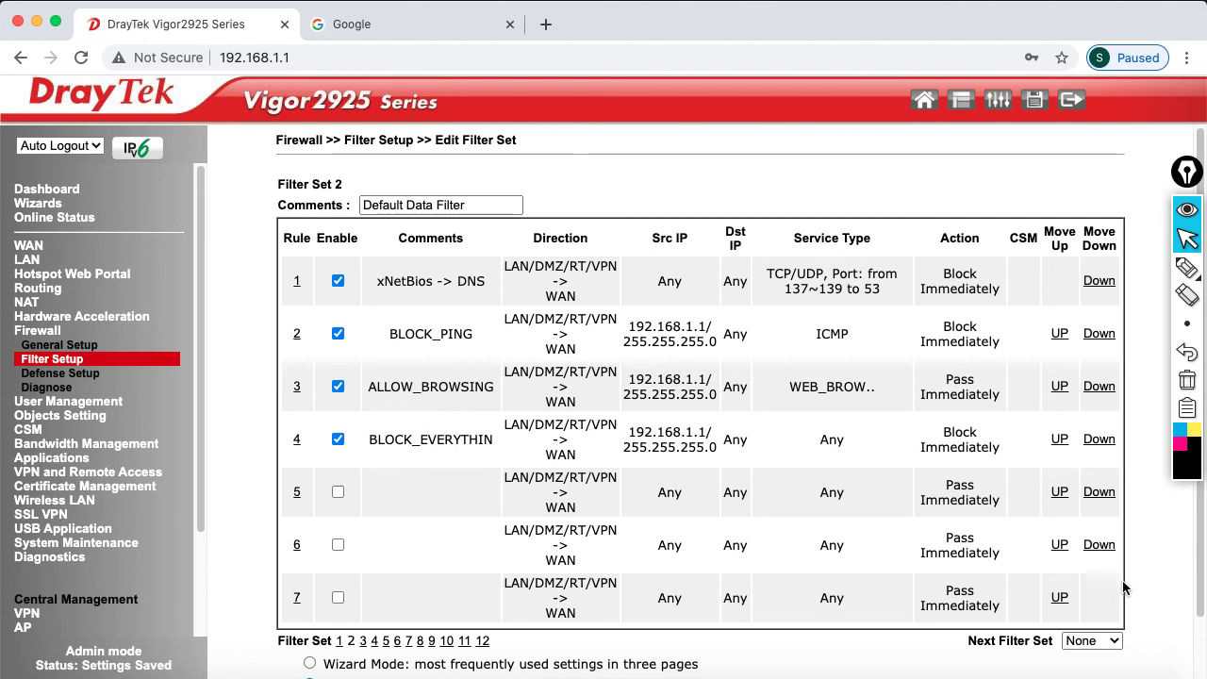
{"action": "scroll", "coordinate": [1197, 519], "scroll_direction": "down", "scroll_amount": 2}
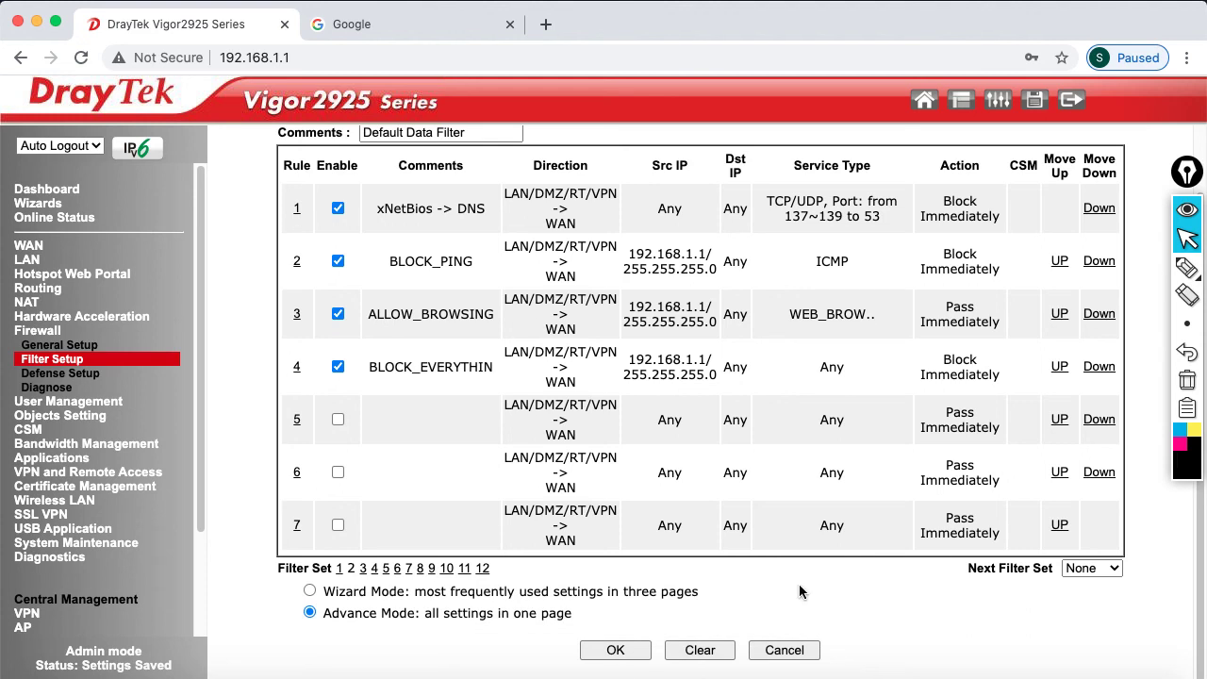
{"action": "scroll", "coordinate": [618, 658], "scroll_direction": "up", "scroll_amount": 2}
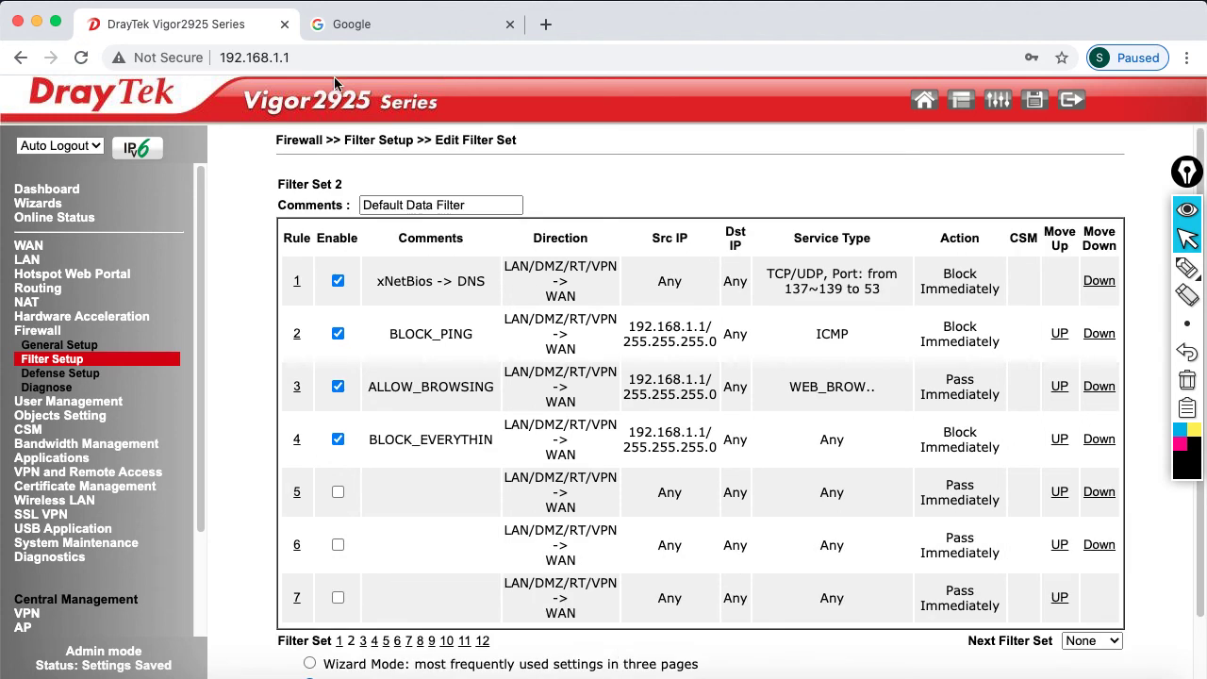
{"action": "left_click", "coordinate": [349, 24]}
{"action": "left_click", "coordinate": [316, 55]}
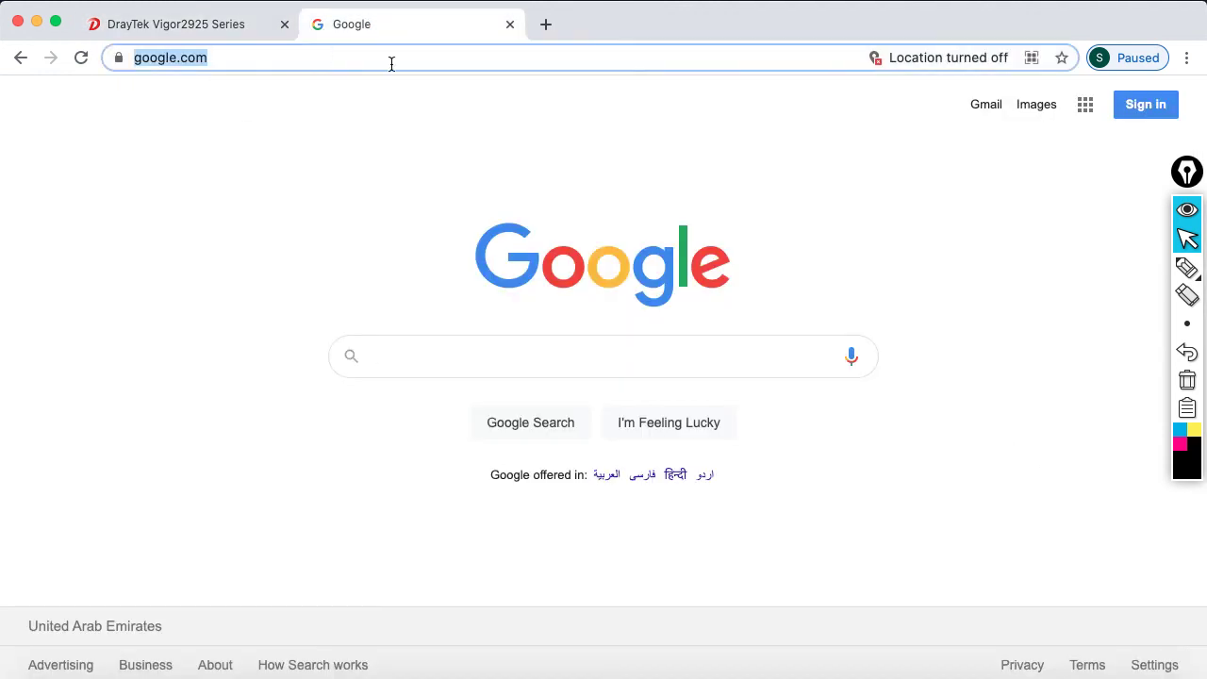
{"action": "type", "text": "www.dray"}
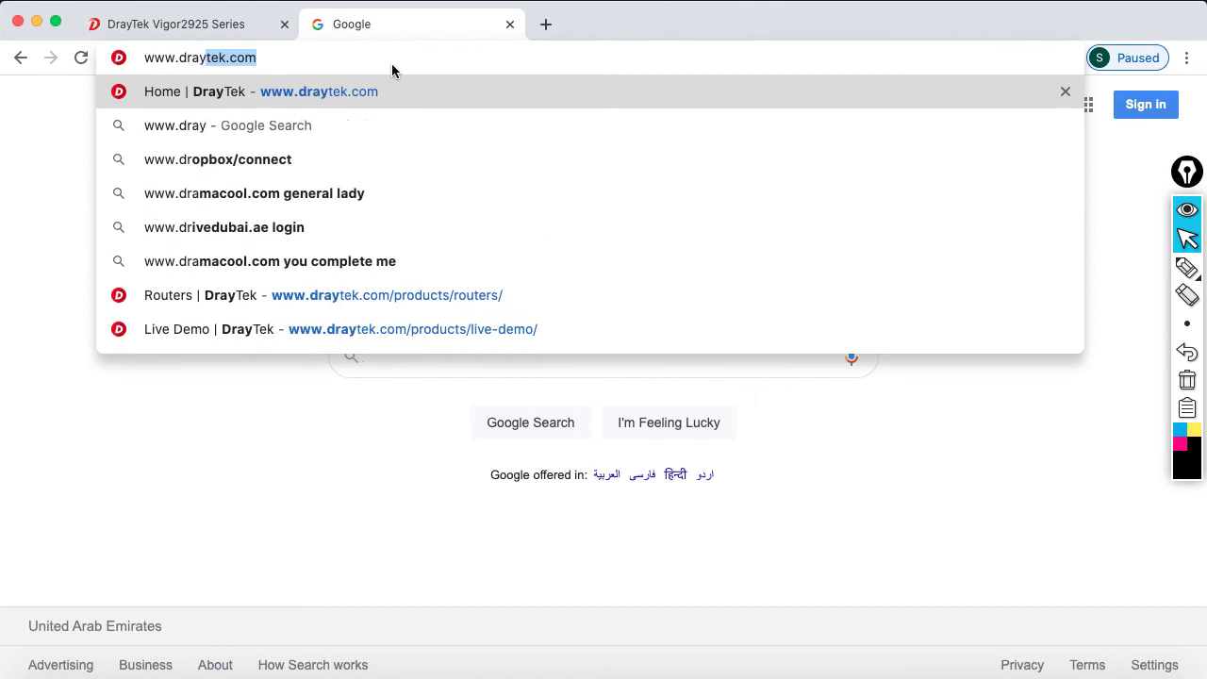
{"action": "key", "text": "Return"}
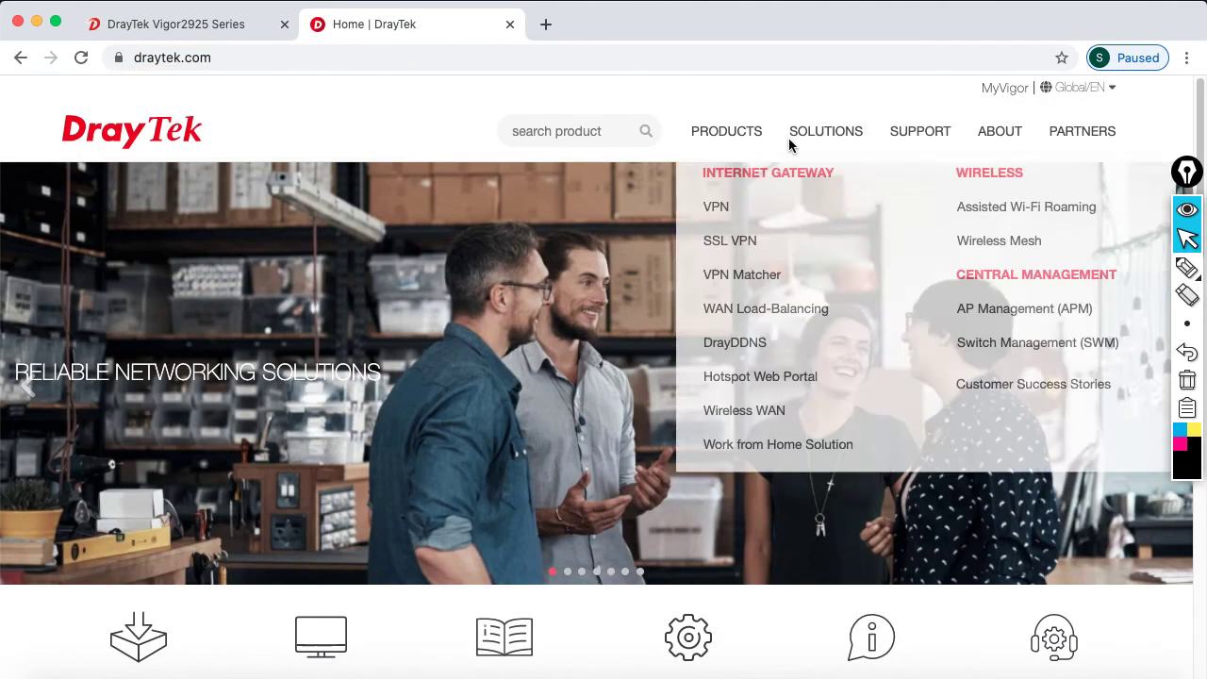
{"action": "mouse_move", "coordinate": [757, 138]}
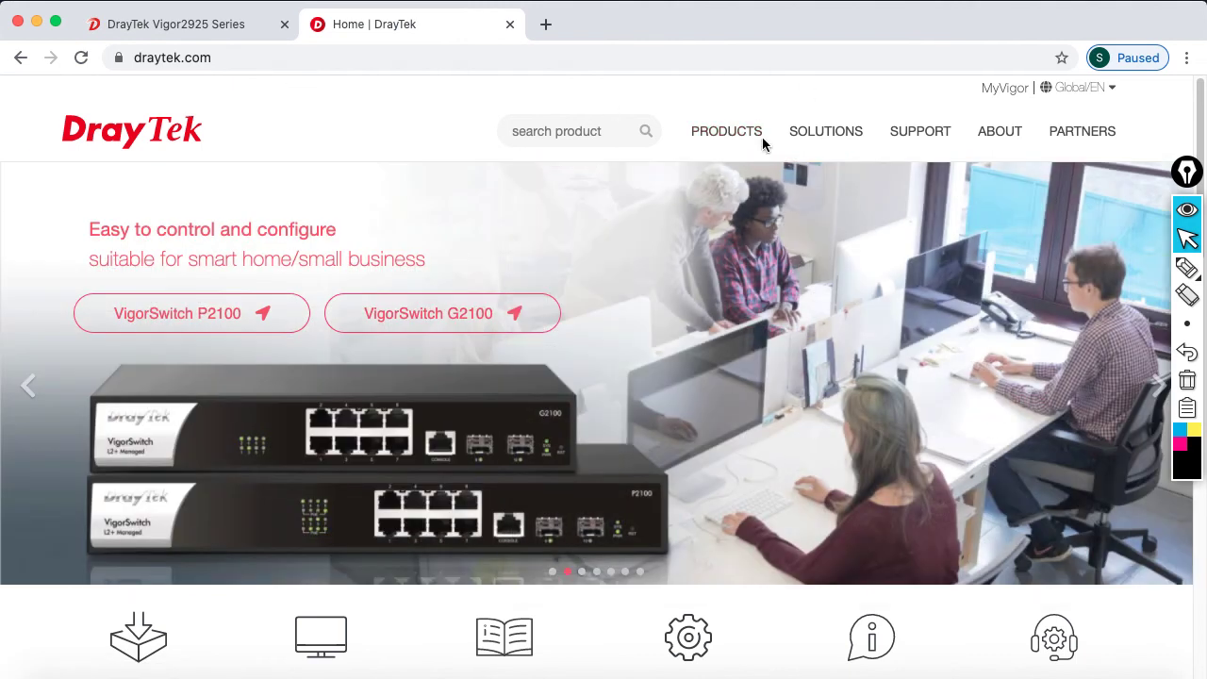
{"action": "mouse_move", "coordinate": [702, 141]}
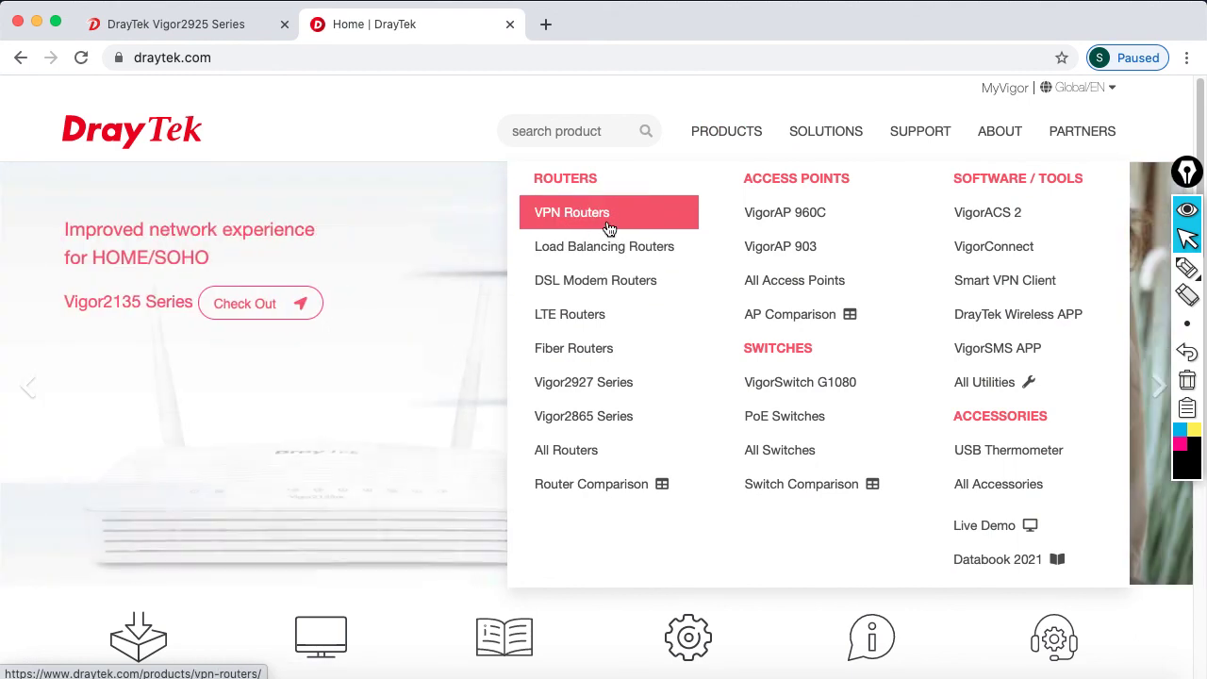
{"action": "left_click", "coordinate": [608, 228]}
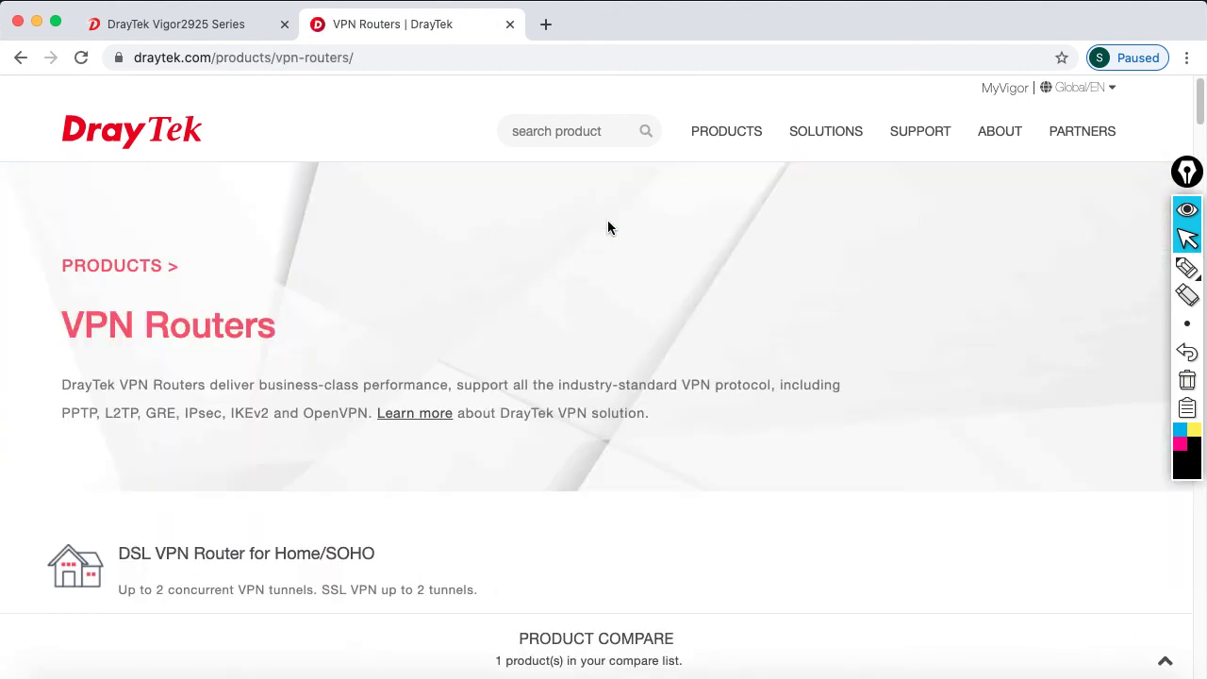
- Log out of the Vigor2925 web interface
{"action": "left_click", "coordinate": [200, 32]}
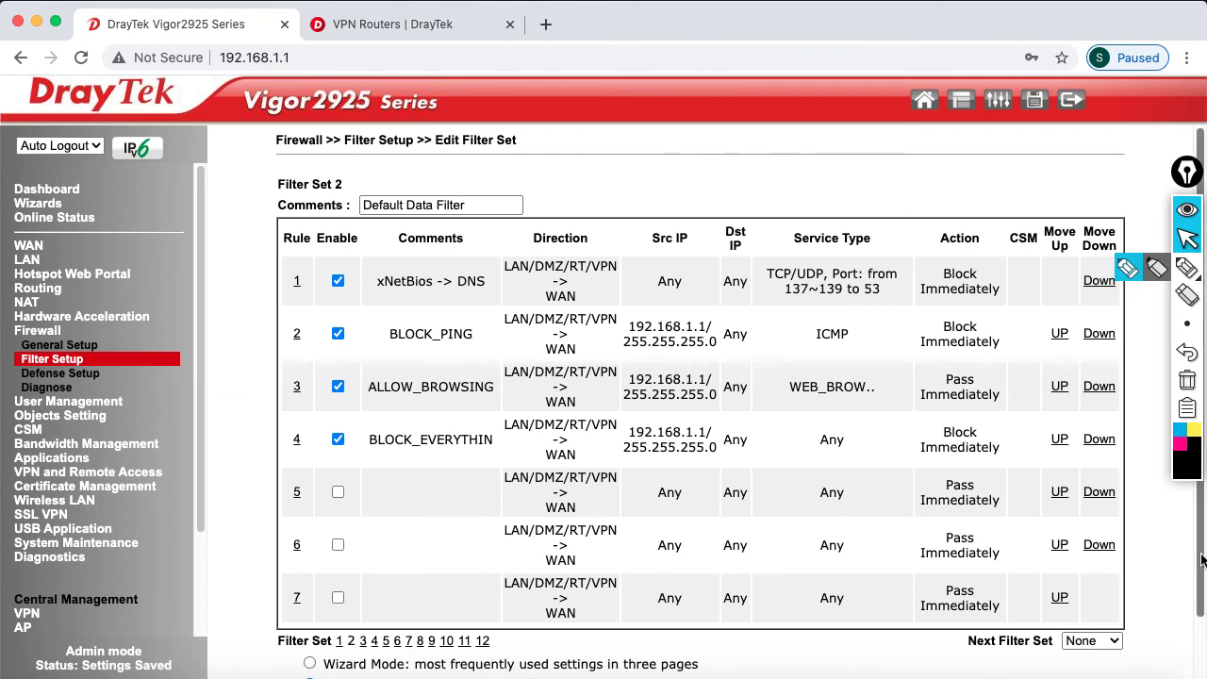
{"action": "left_click_drag", "start_coordinate": [1202, 560], "coordinate": [1203, 663]}
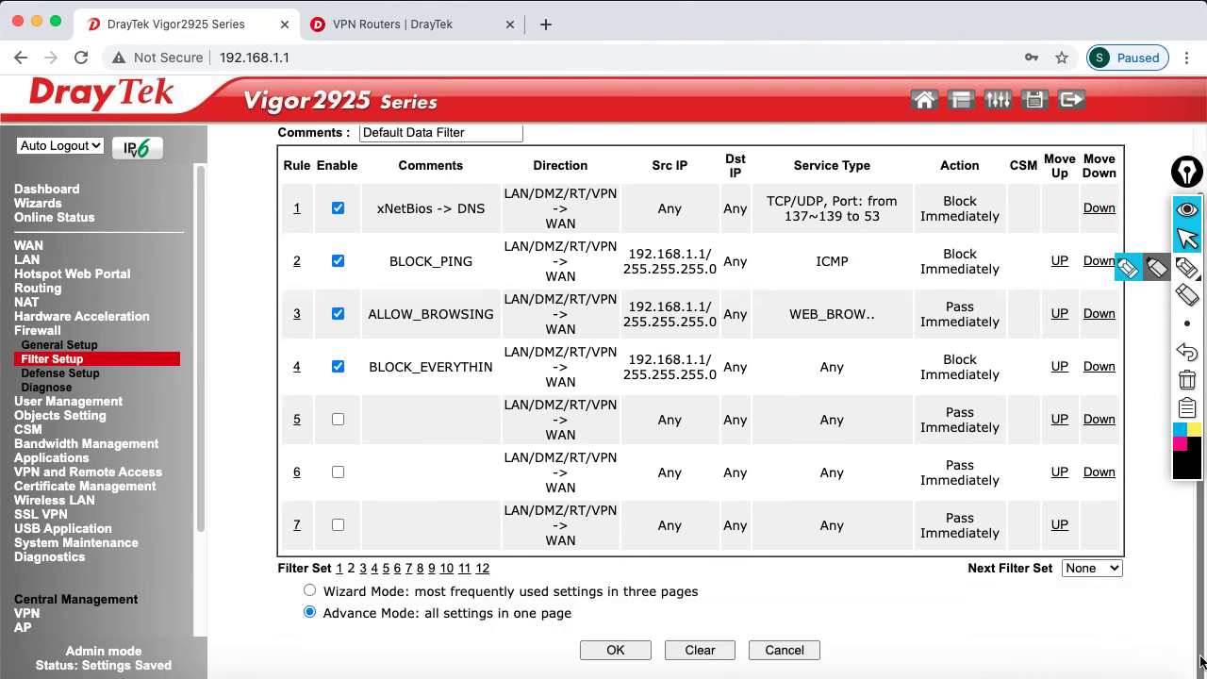
{"action": "left_click", "coordinate": [1078, 104]}
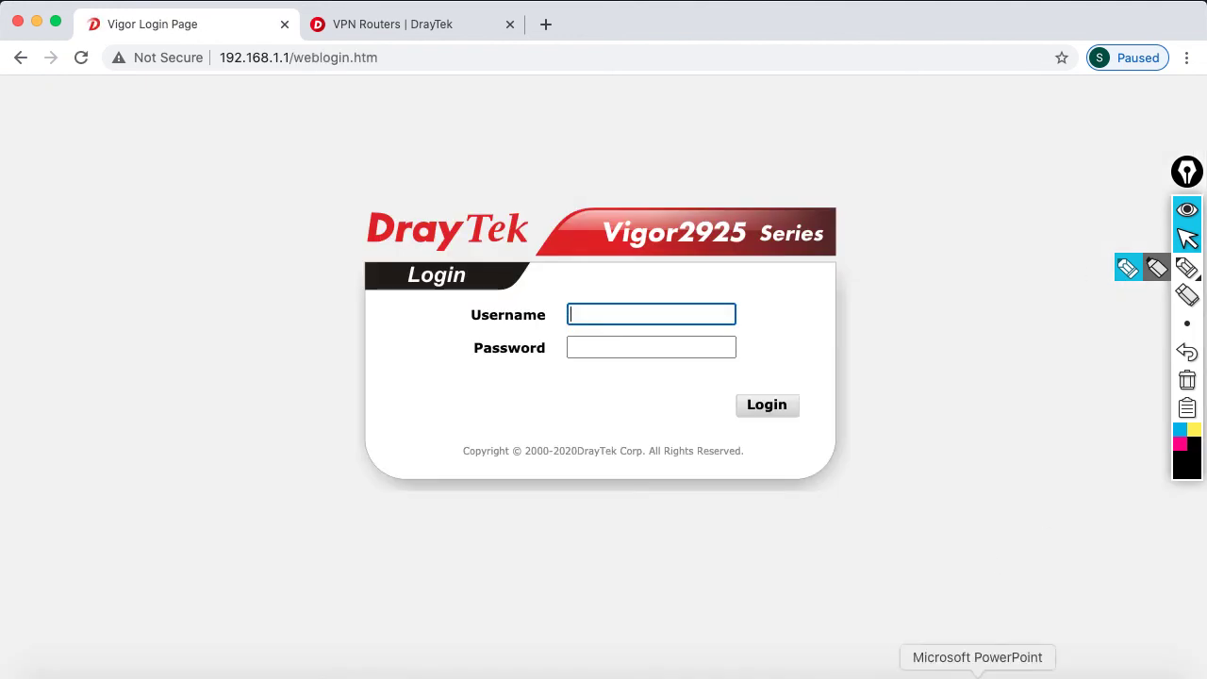
- Present the 'Thank you for watching' slide full screen in PowerPoint
{"action": "left_click", "coordinate": [978, 675]}
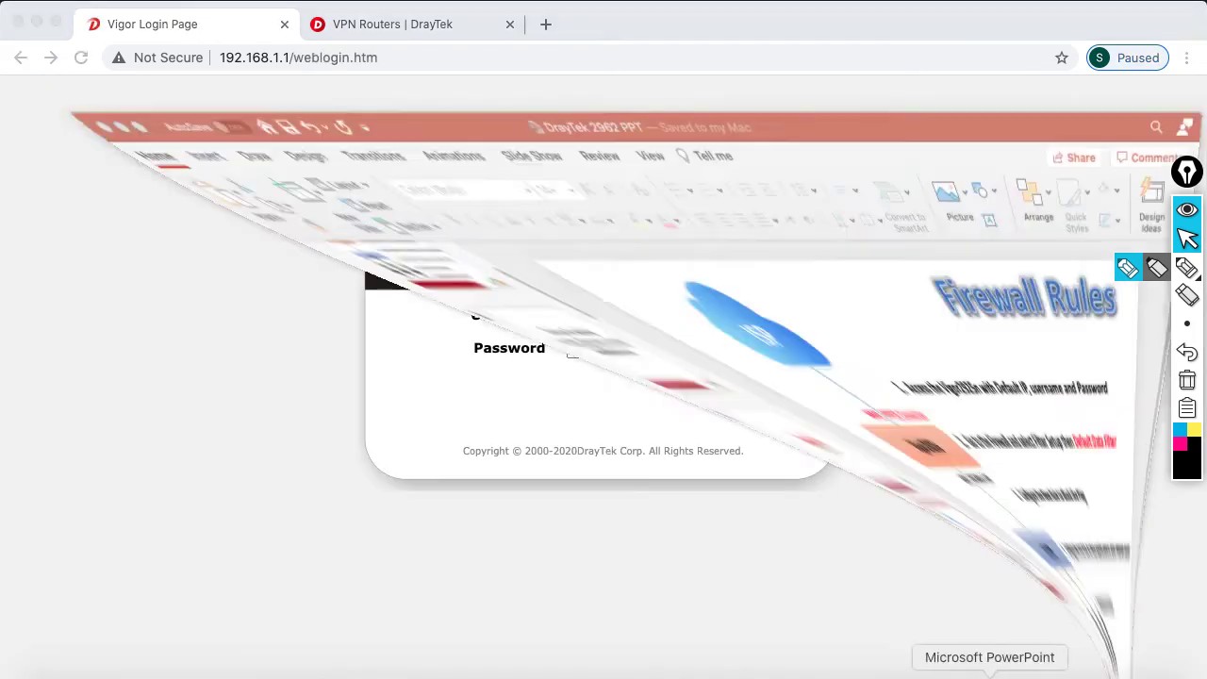
{"action": "left_click", "coordinate": [146, 556]}
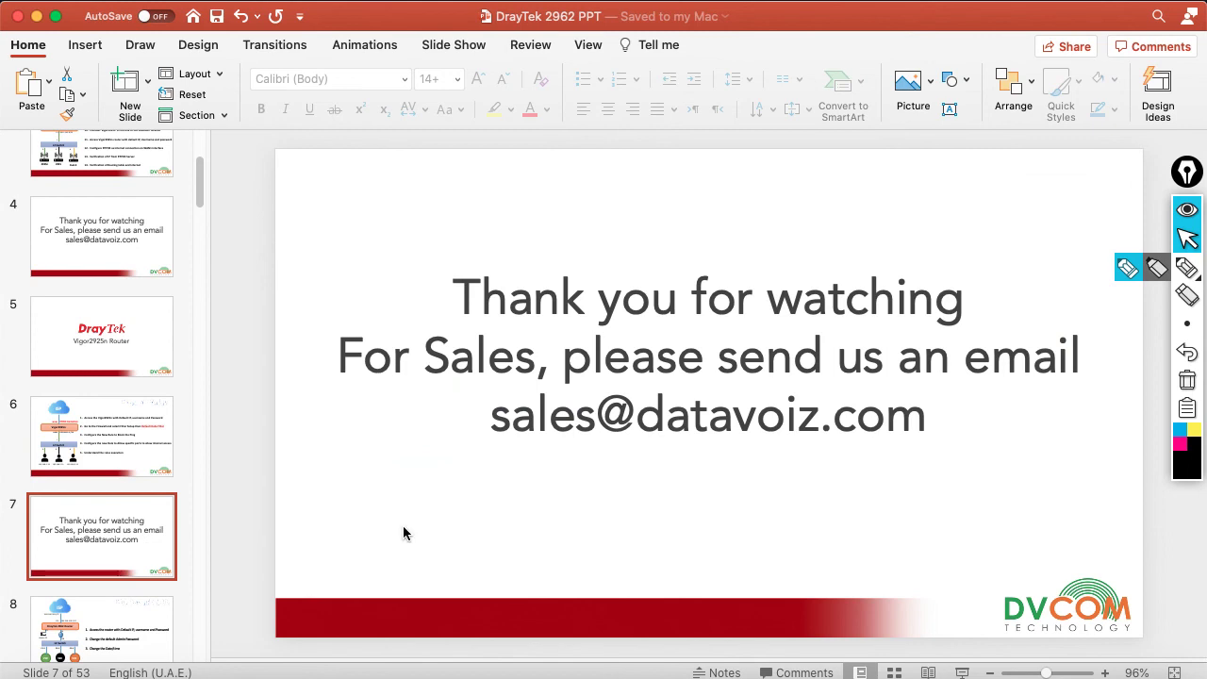
{"action": "left_click", "coordinate": [962, 673]}
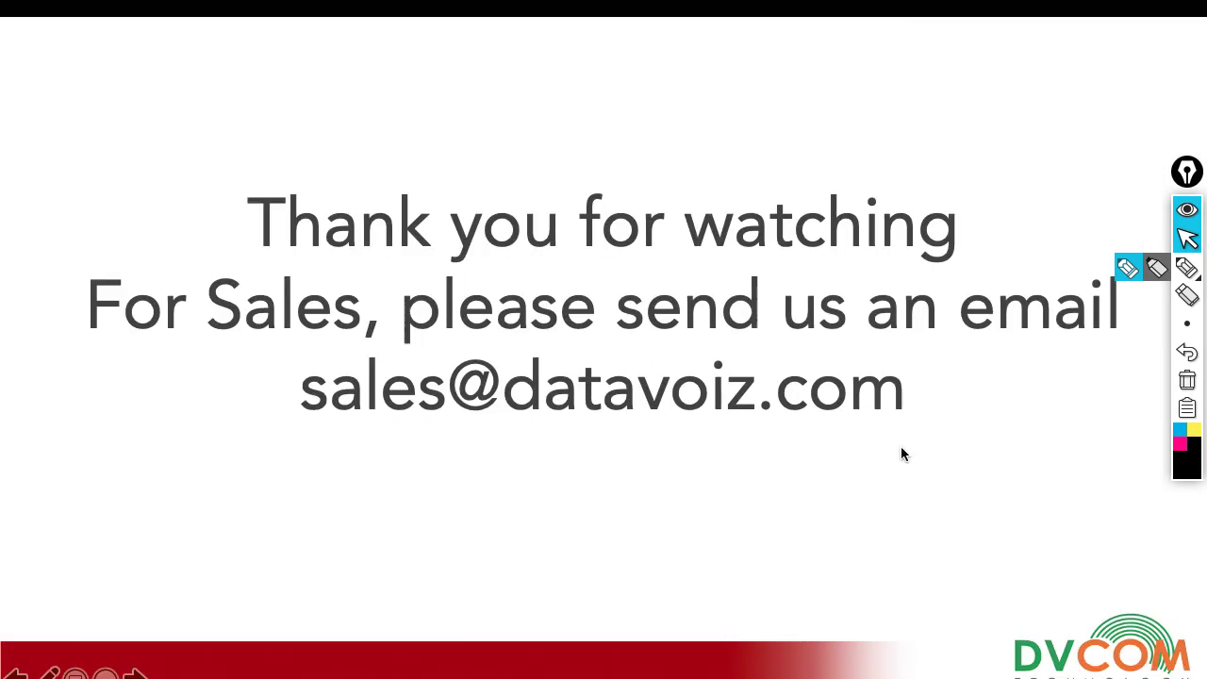